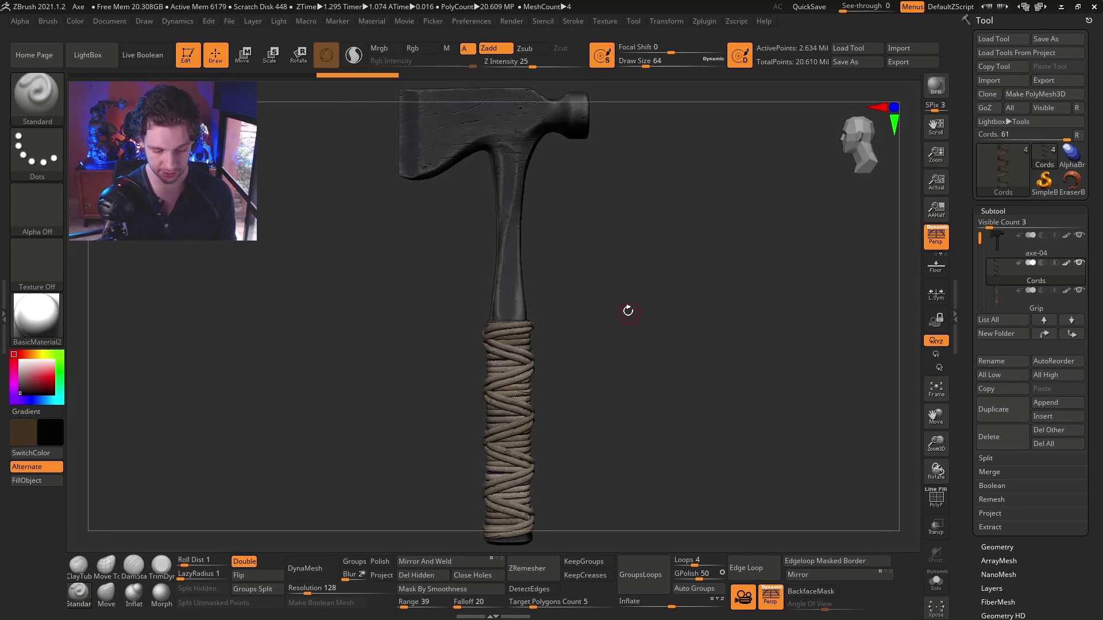
# Examine the finished axe model from several angles, including the head and the crossing cords wrapped around the grip
pyautogui.moveTo(595, 289); pyautogui.dragTo(652, 278)
pyautogui.keyDown('ctrl'); pyautogui.moveTo(510, 218); pyautogui.dragTo(480, 311, button='right'); pyautogui.keyUp('ctrl')
pyautogui.moveTo(524, 230); pyautogui.dragTo(665, 253)
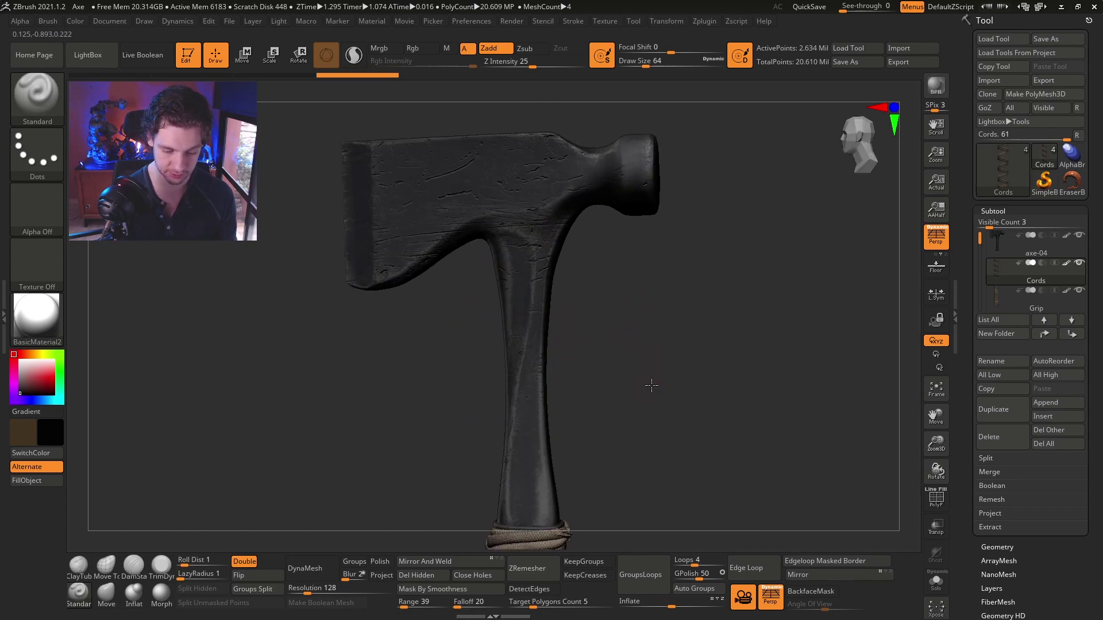
pyautogui.moveTo(648, 397)
pyautogui.mouseDown()
pyautogui.moveTo(640, 344)
pyautogui.moveTo(632, 430)
pyautogui.moveTo(655, 402)
pyautogui.moveTo(642, 348)
pyautogui.moveTo(639, 386)
pyautogui.mouseUp()
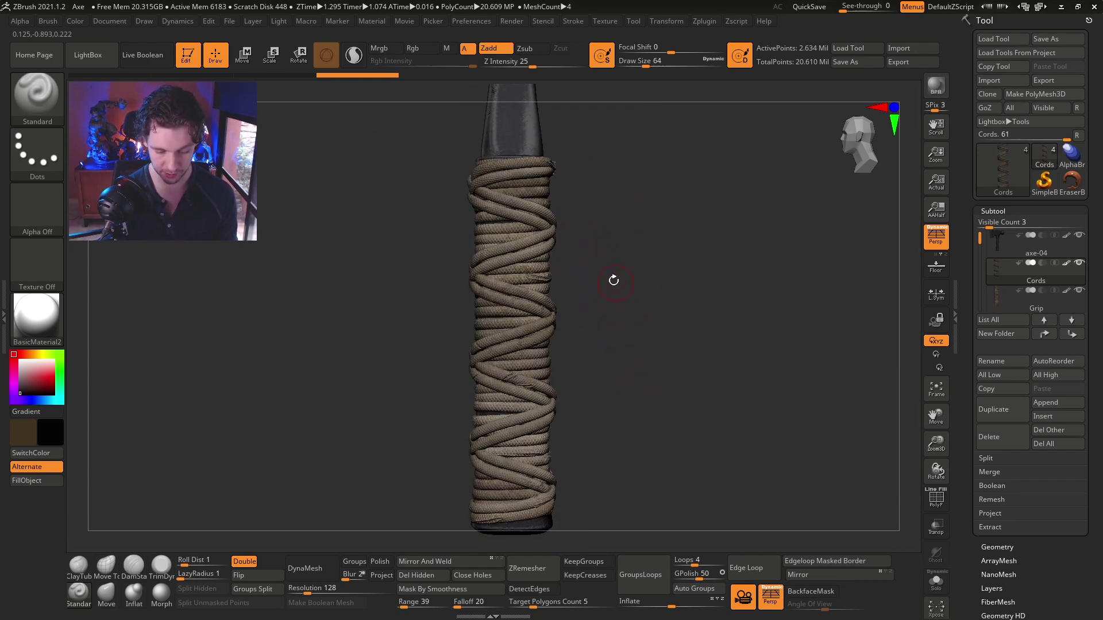
pyautogui.moveTo(517, 243)
pyautogui.mouseDown()
pyautogui.moveTo(485, 249)
pyautogui.moveTo(628, 253)
pyautogui.moveTo(627, 287)
pyautogui.moveTo(636, 258)
pyautogui.moveTo(662, 253)
pyautogui.moveTo(670, 298)
pyautogui.moveTo(637, 290)
pyautogui.moveTo(669, 281)
pyautogui.moveTo(653, 293)
pyautogui.moveTo(666, 307)
pyautogui.moveTo(665, 353)
pyautogui.moveTo(718, 296)
pyautogui.moveTo(688, 278)
pyautogui.mouseUp()
pyautogui.moveTo(678, 172); pyautogui.dragTo(516, 212)
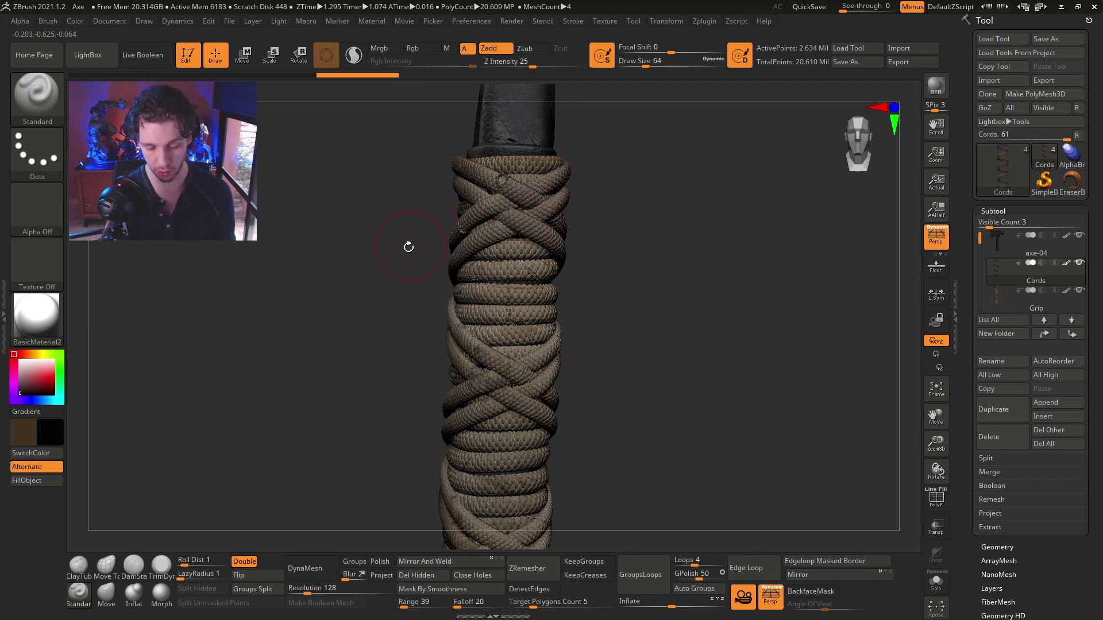
pyautogui.moveTo(667, 221); pyautogui.dragTo(675, 423)
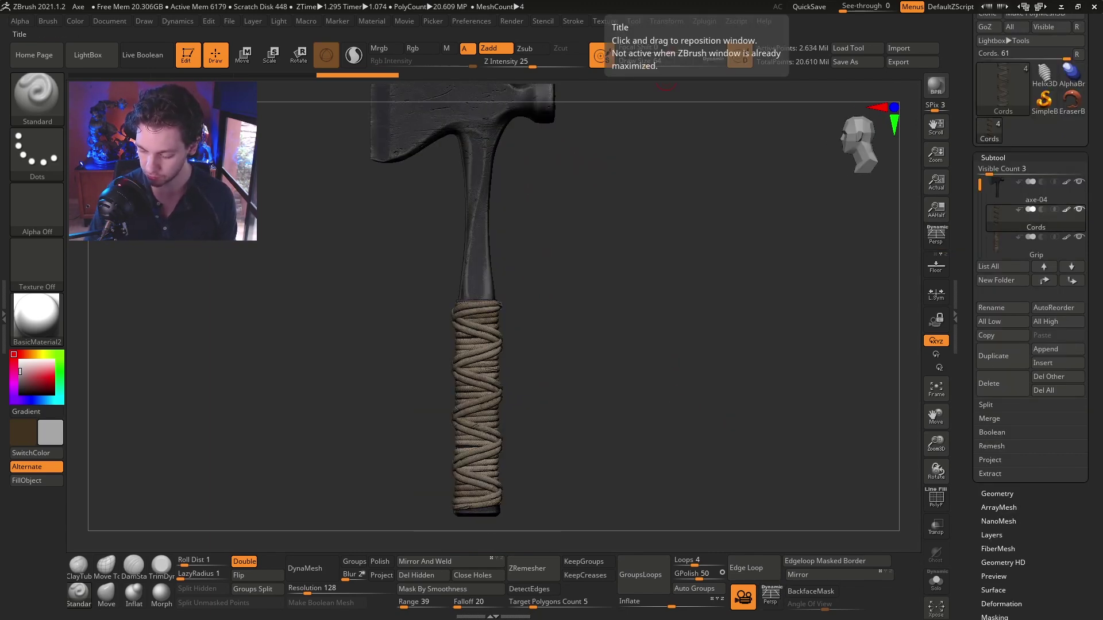
# Insert a Cylinder3D as a new subtool and scale it into a tall, narrow column the length of the grip
pyautogui.click(1043, 363)
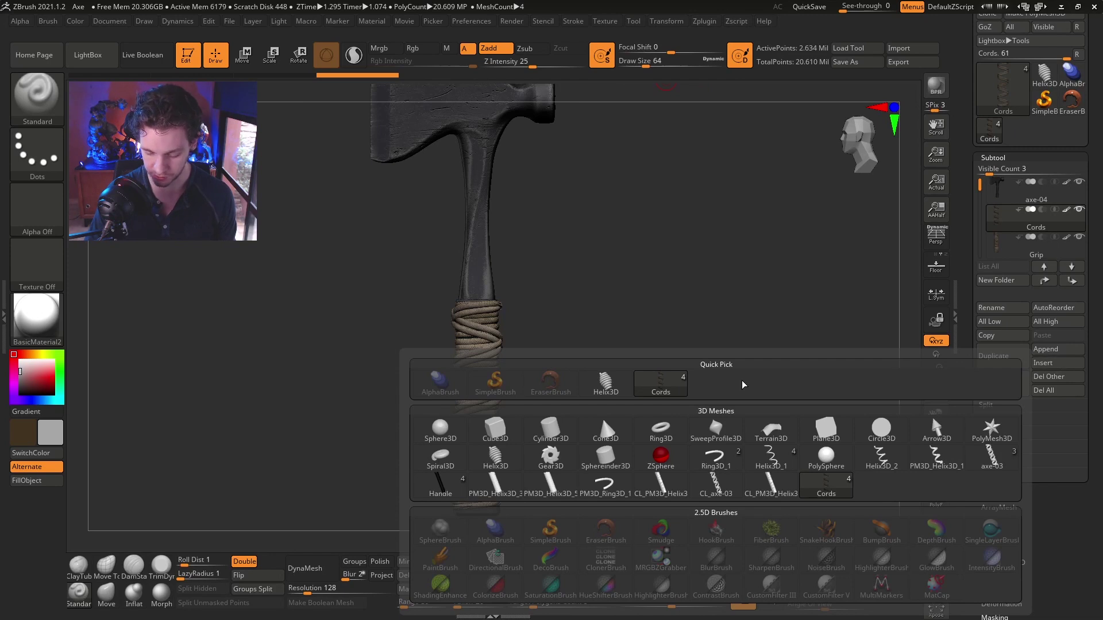
pyautogui.click(550, 429)
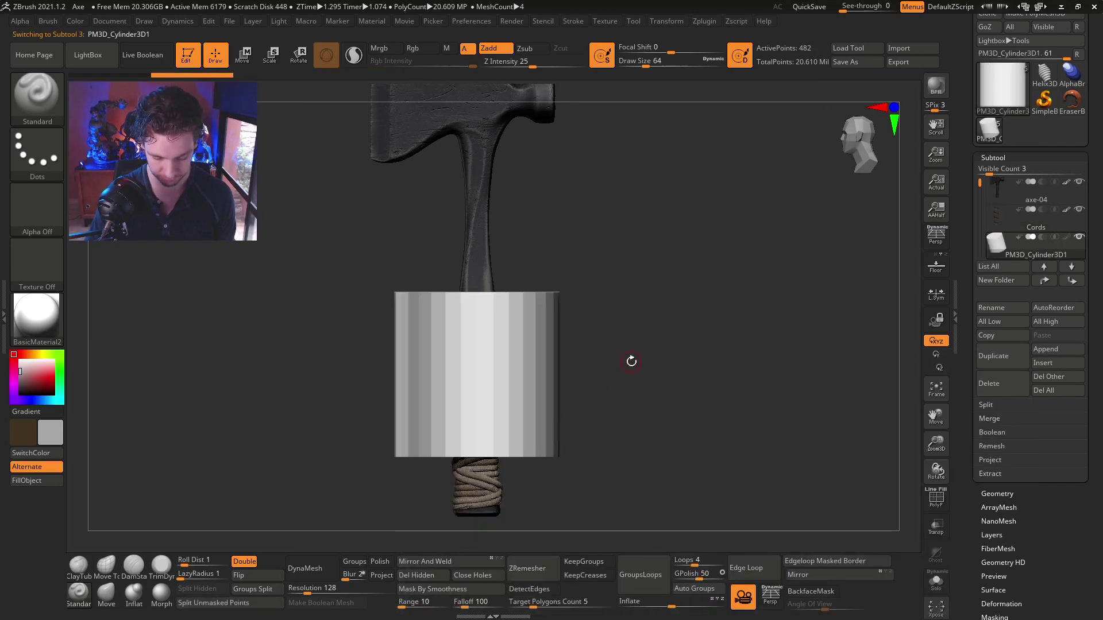
pyautogui.keyDown('alt'); pyautogui.moveTo(704, 402); pyautogui.dragTo(701, 344); pyautogui.keyUp('alt')
pyautogui.press('e')
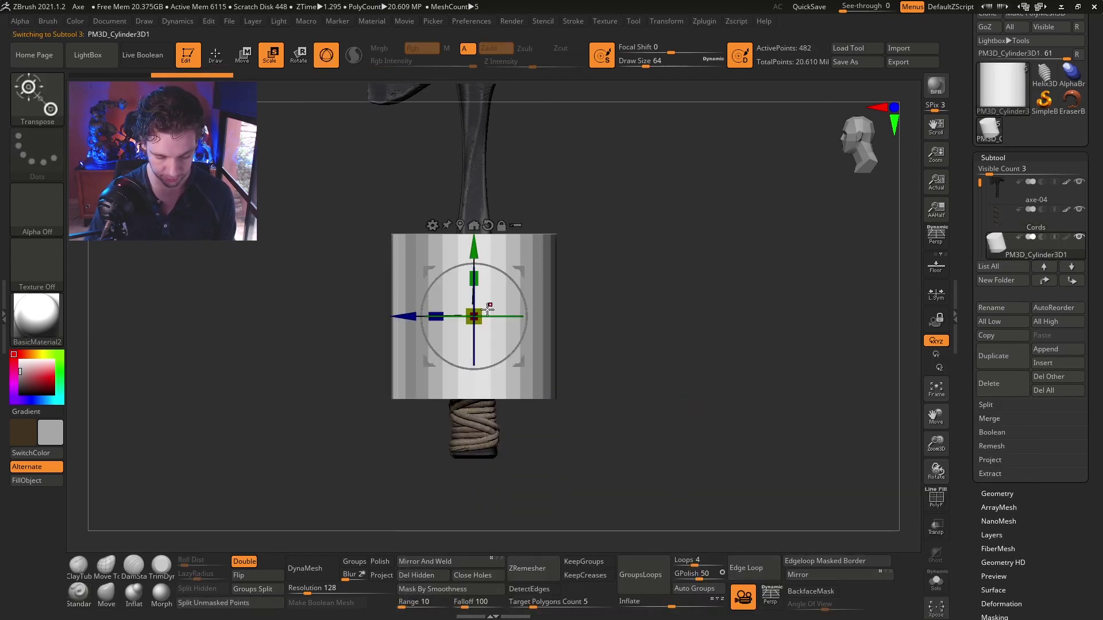
pyautogui.moveTo(483, 309); pyautogui.dragTo(471, 282)
pyautogui.keyDown('shift'); pyautogui.moveTo(645, 303); pyautogui.dragTo(534, 313); pyautogui.keyUp('shift')
pyautogui.moveTo(482, 342); pyautogui.dragTo(479, 345)
pyautogui.moveTo(615, 276)
pyautogui.keyDown('alt'); pyautogui.mouseDown()
pyautogui.moveTo(608, 333)
pyautogui.moveTo(620, 327)
pyautogui.mouseUp(); pyautogui.keyUp('alt')
# Hide the other subtools so that only the slim cylinder is shown
pyautogui.press('q')
pyautogui.keyDown('shift'); pyautogui.click(1082, 240); pyautogui.keyUp('shift')
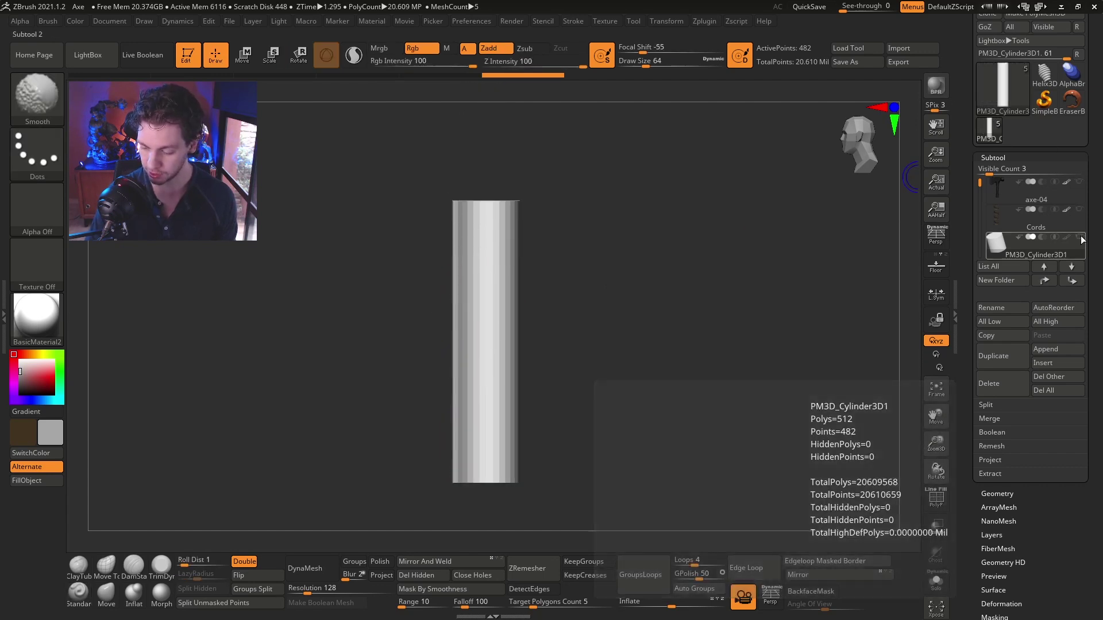
pyautogui.moveTo(697, 303); pyautogui.dragTo(679, 287)
pyautogui.moveTo(768, 211); pyautogui.dragTo(812, 226)
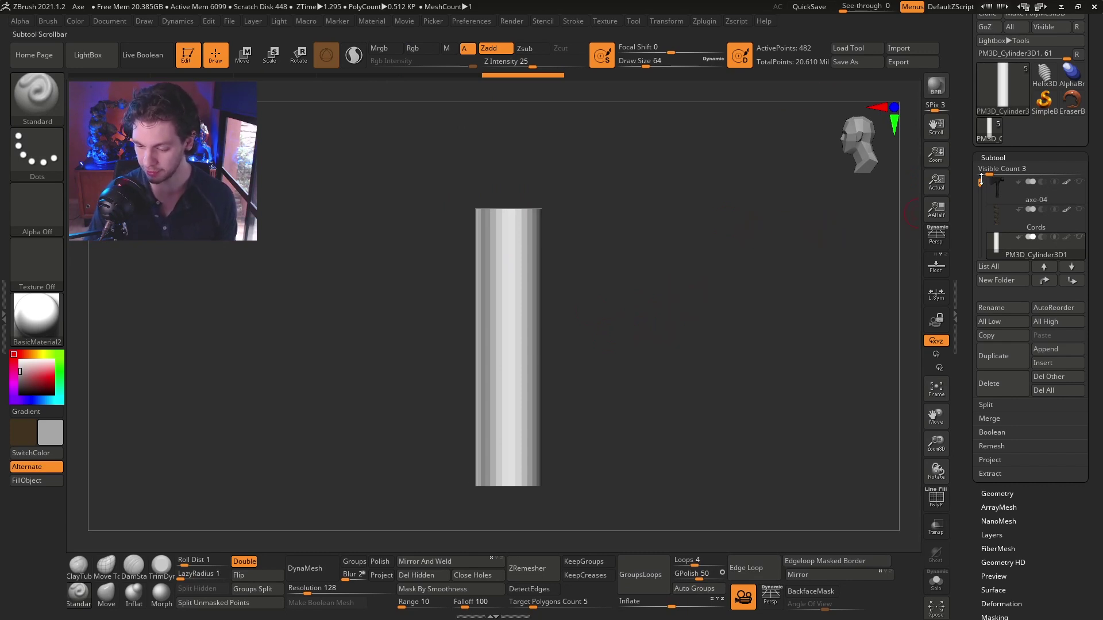
# Switch to the Helix3D primitive and insert the slim PM3D_Cylinder3D1 as a subtool inside it
pyautogui.click(990, 130)
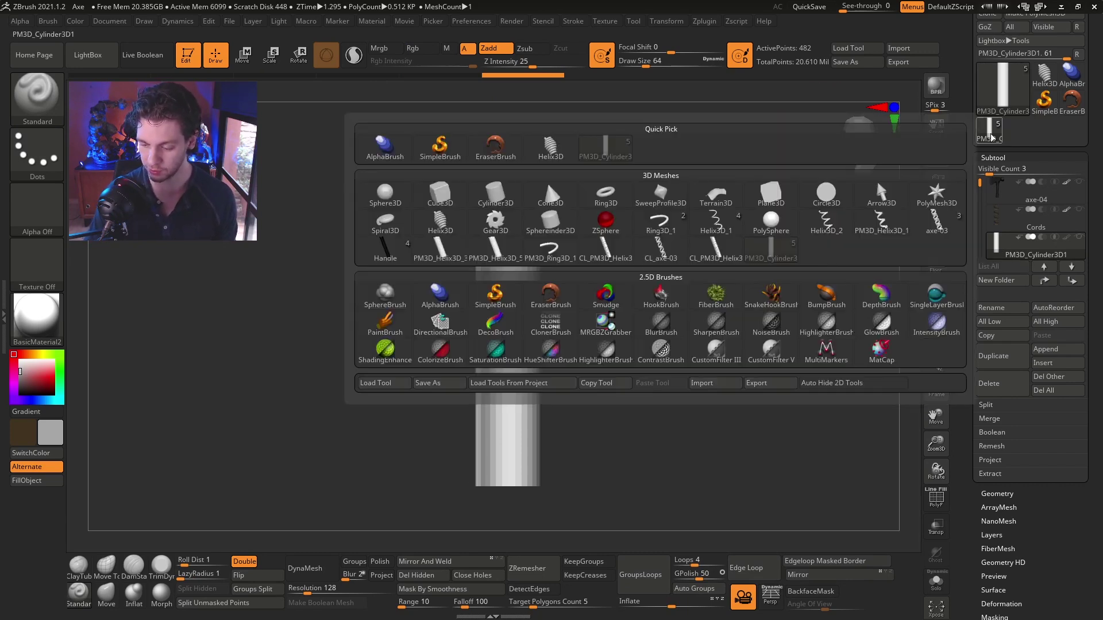
pyautogui.click(454, 218)
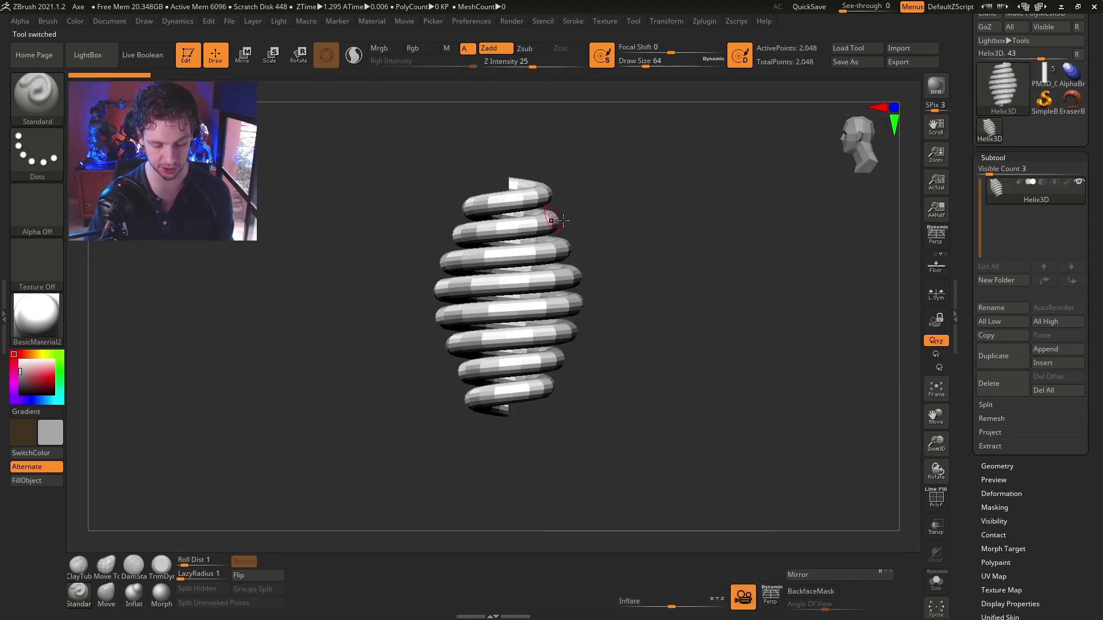
pyautogui.moveTo(718, 297); pyautogui.dragTo(695, 306)
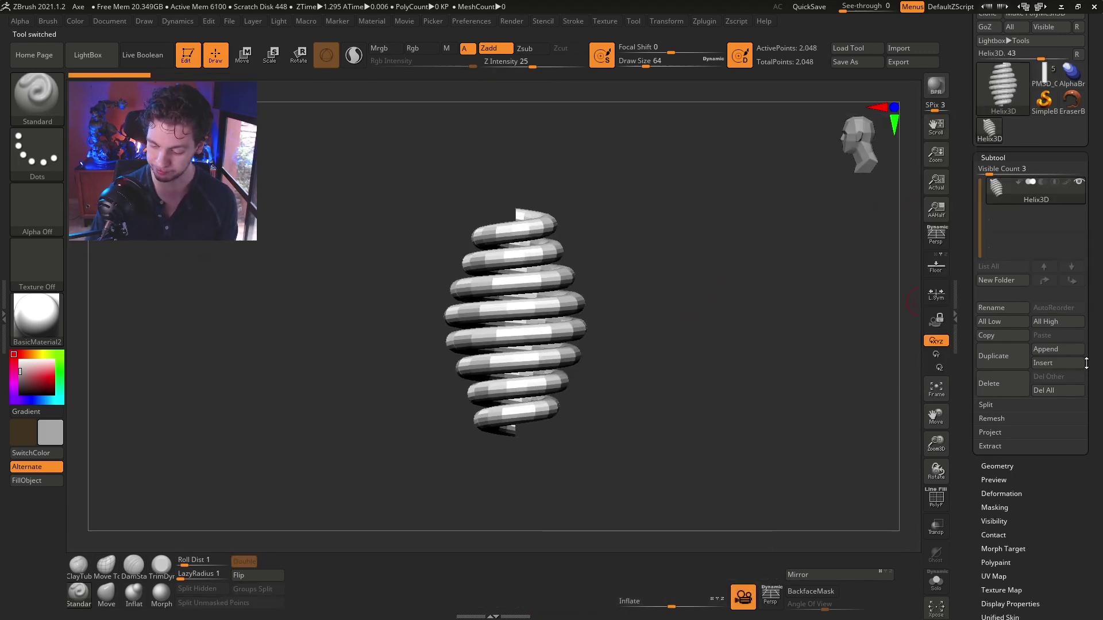
pyautogui.click(1056, 364)
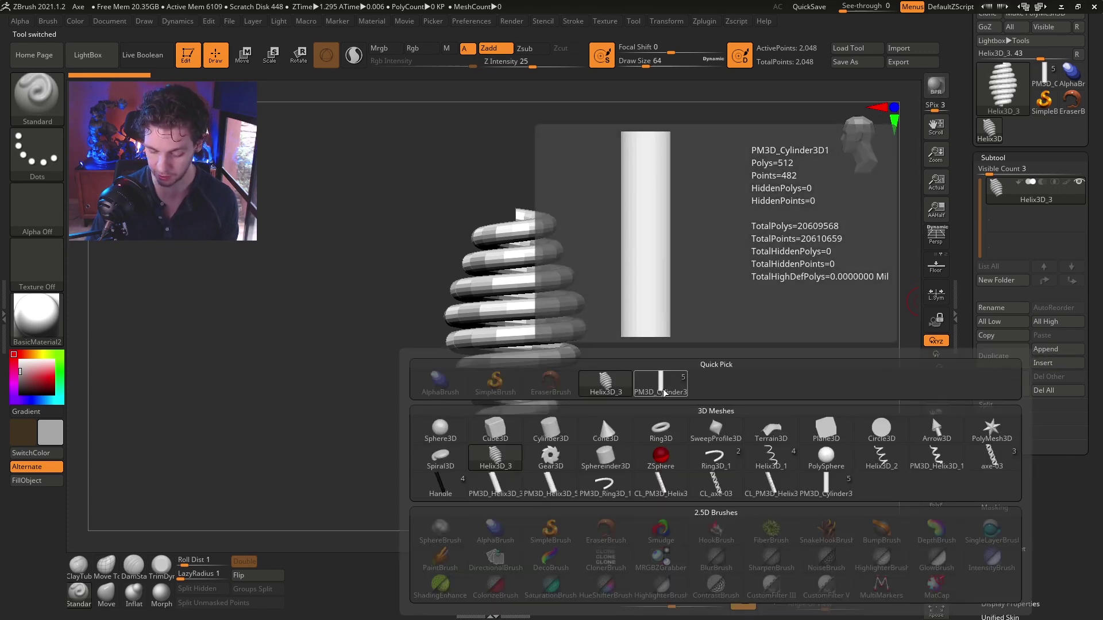
pyautogui.click(665, 393)
pyautogui.keyDown('alt'); pyautogui.moveTo(692, 351); pyautogui.dragTo(618, 228); pyautogui.keyUp('alt')
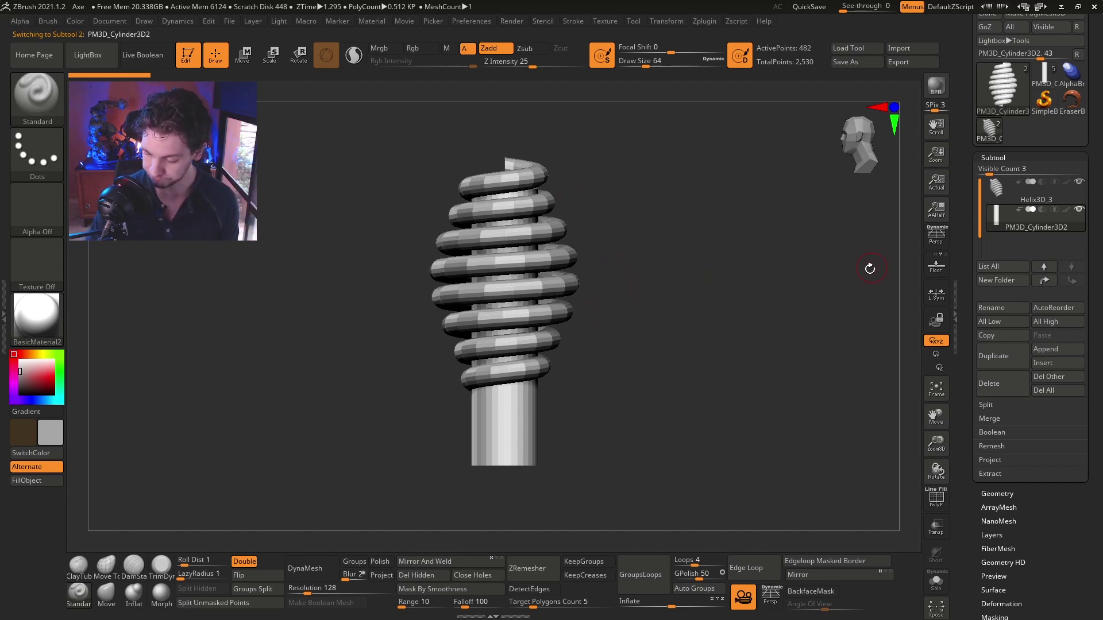
# Select the helix subtool and flatten its Radius curve by removing the middle point, giving every coil the same radius
pyautogui.press('Up')
pyautogui.moveTo(1029, 606); pyautogui.dragTo(1028, 394)
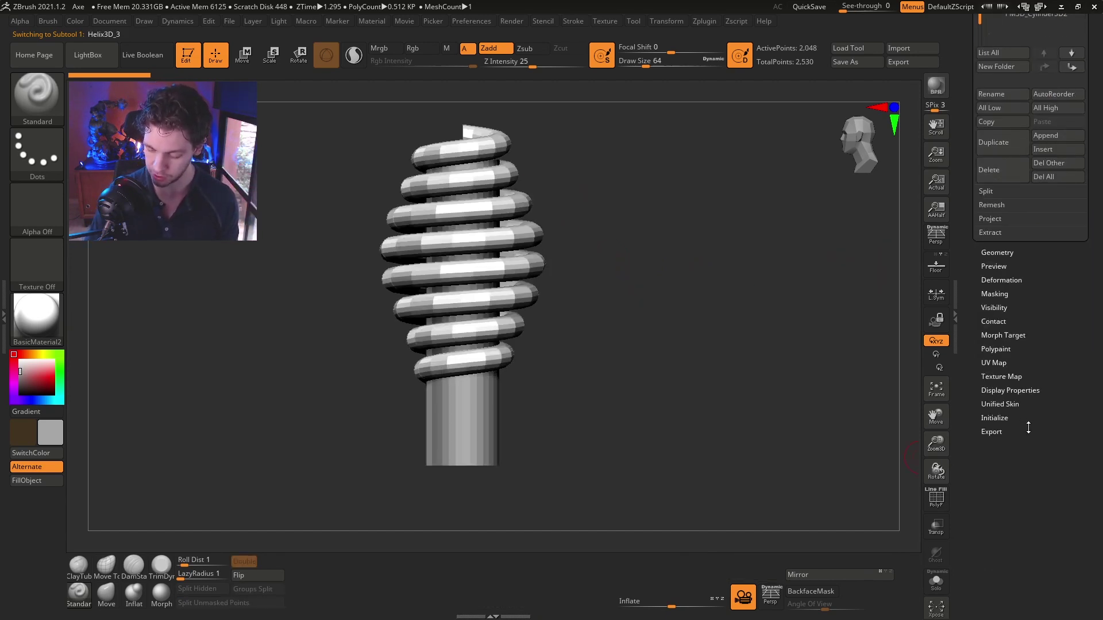
pyautogui.click(1002, 418)
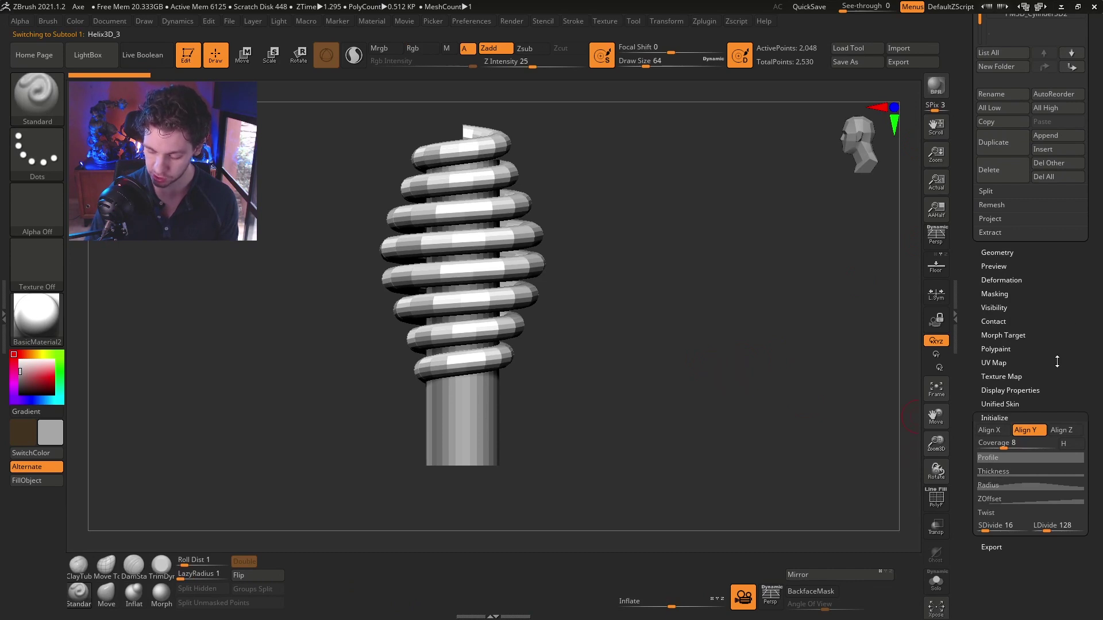
pyautogui.moveTo(1073, 309); pyautogui.dragTo(1041, 216)
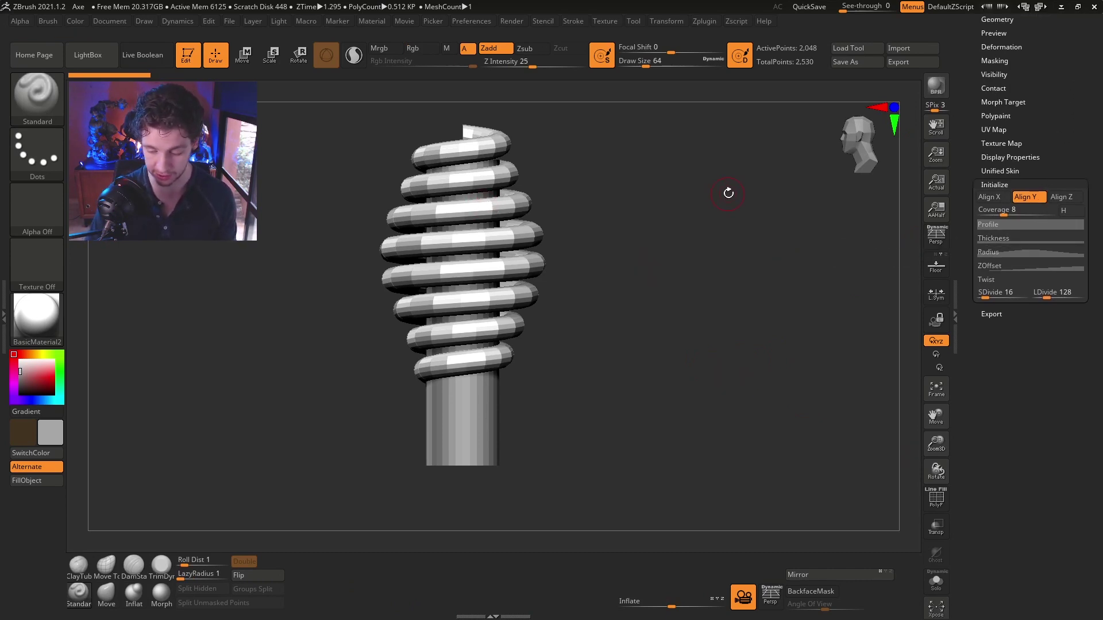
pyautogui.click(991, 251)
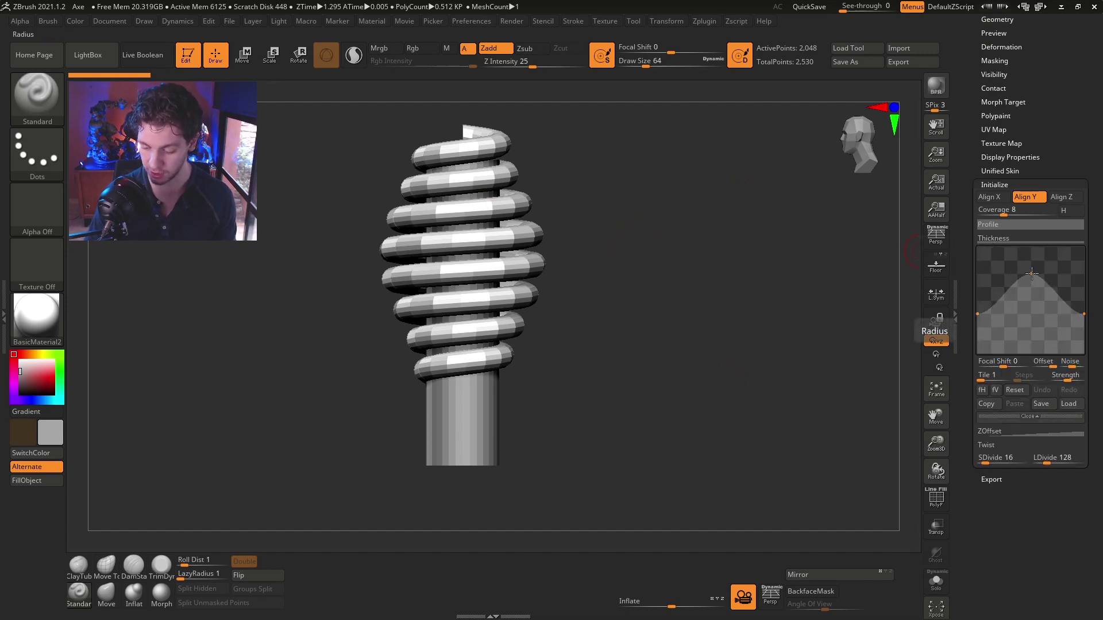
pyautogui.moveTo(1032, 274); pyautogui.dragTo(1029, 182)
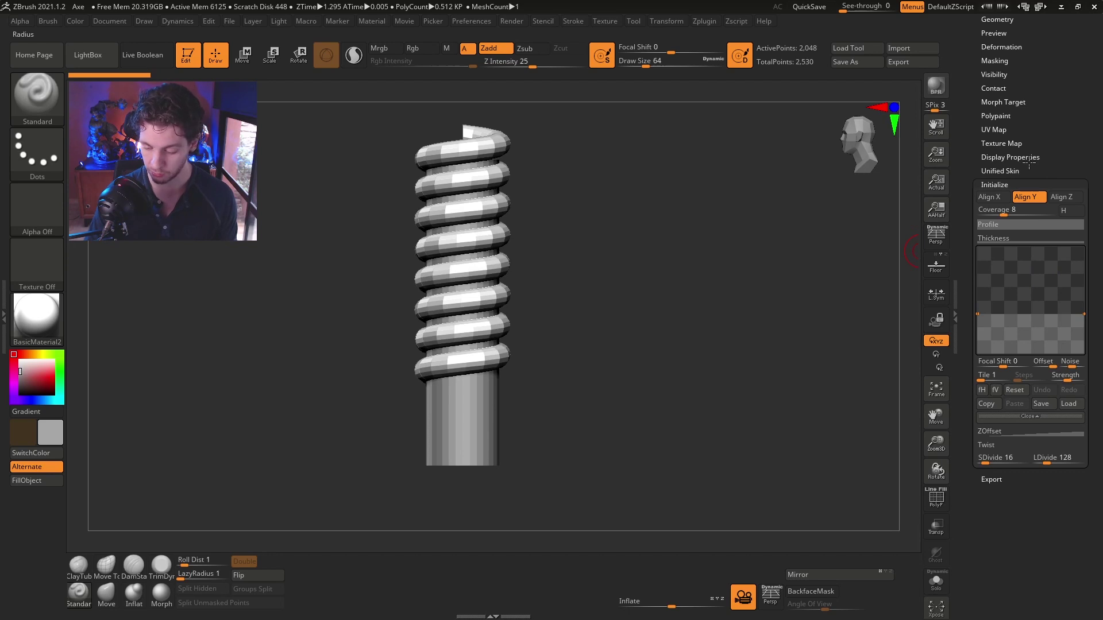
pyautogui.moveTo(1032, 313); pyautogui.dragTo(1036, 197)
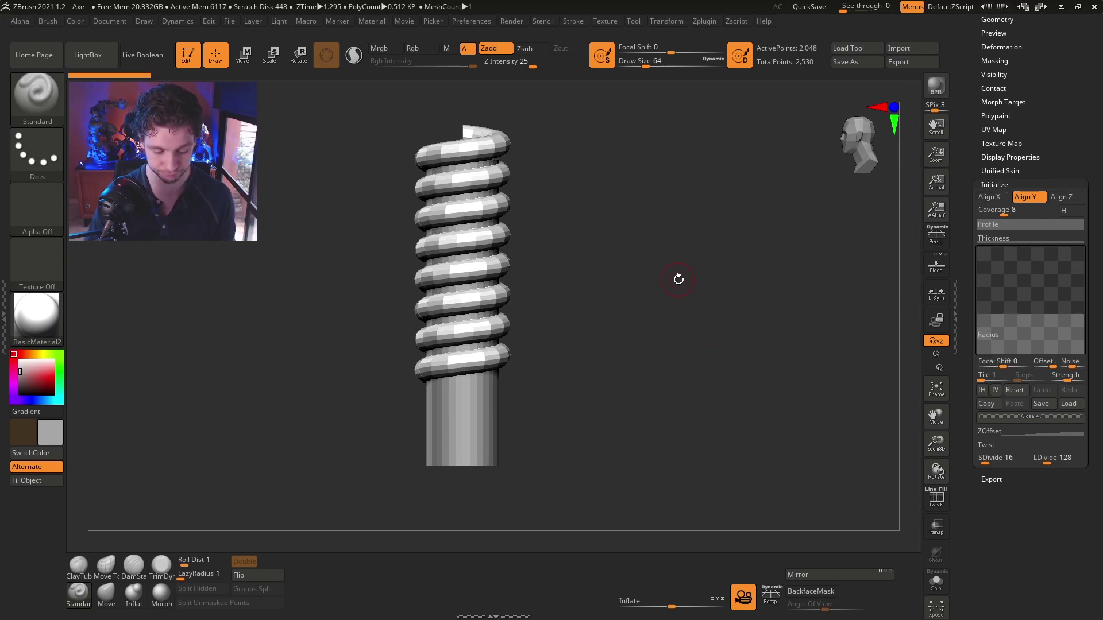
# Reduce the helix's Coverage to 3.57142 to spread the coils farther apart along the cylinder
pyautogui.moveTo(684, 280)
pyautogui.mouseDown()
pyautogui.moveTo(537, 286)
pyautogui.moveTo(653, 271)
pyautogui.moveTo(621, 274)
pyautogui.moveTo(657, 239)
pyautogui.moveTo(627, 325)
pyautogui.moveTo(640, 399)
pyautogui.moveTo(657, 395)
pyautogui.moveTo(665, 326)
pyautogui.moveTo(651, 288)
pyautogui.moveTo(678, 265)
pyautogui.mouseUp()
pyautogui.press('w')
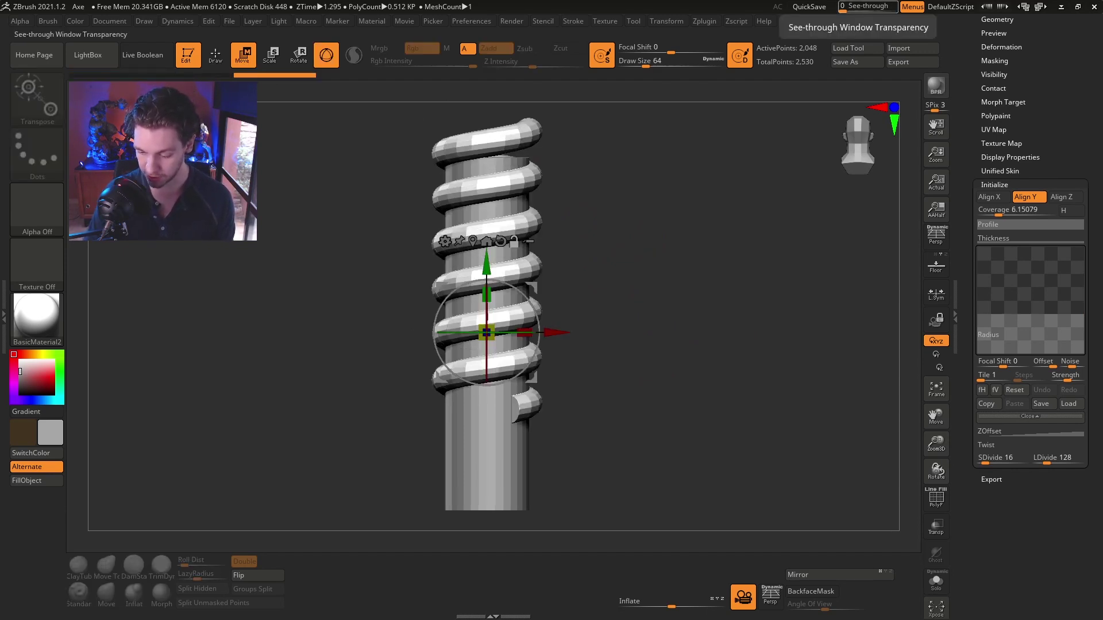
pyautogui.moveTo(1000, 212); pyautogui.dragTo(991, 214)
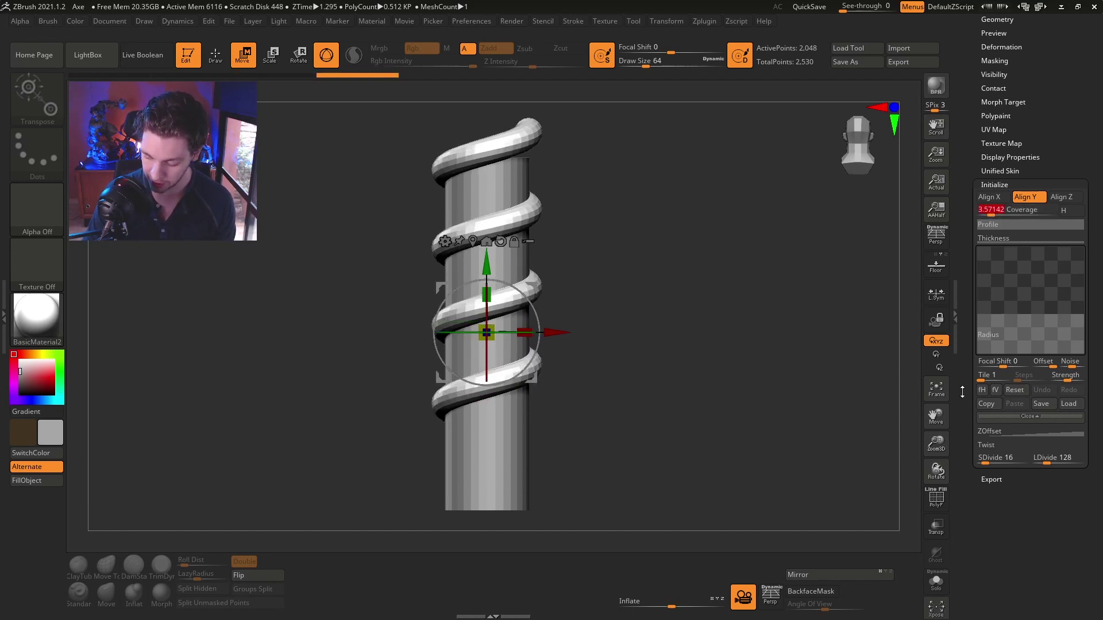
# Lower both end points of the helix's Thickness curve equally to make the cord thinner along its whole length
pyautogui.click(994, 239)
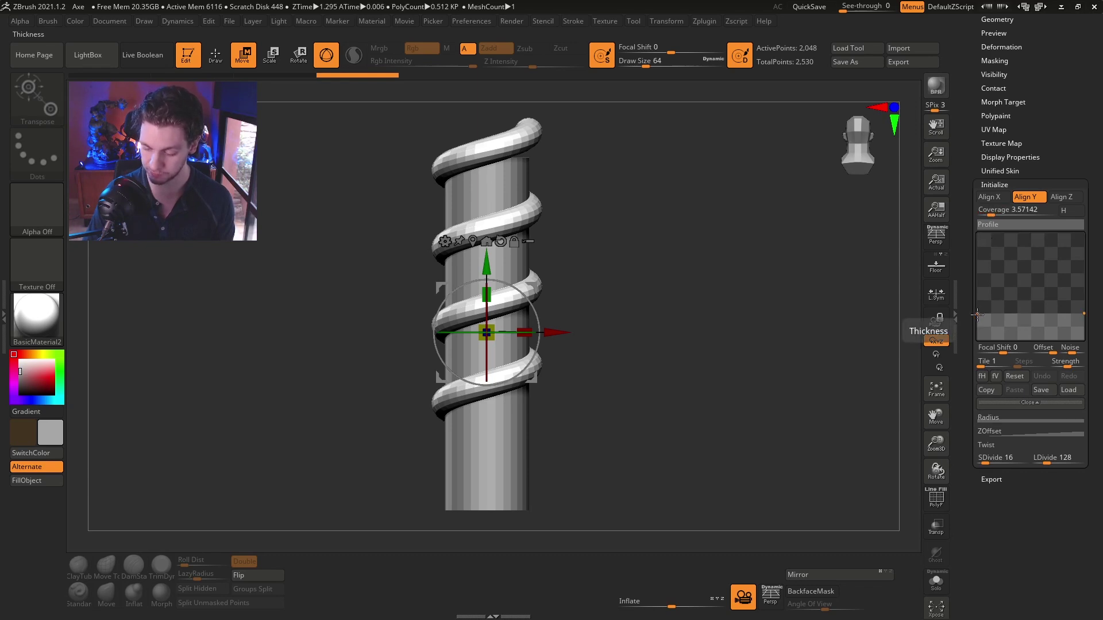
pyautogui.moveTo(977, 313); pyautogui.dragTo(977, 326)
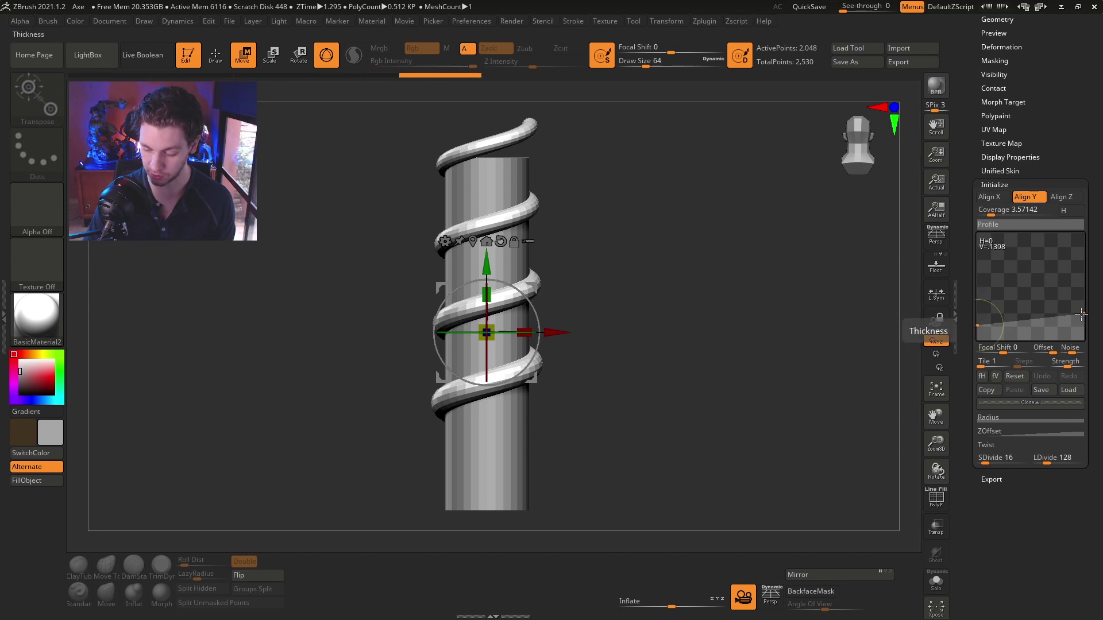
pyautogui.moveTo(1082, 313); pyautogui.dragTo(1084, 325)
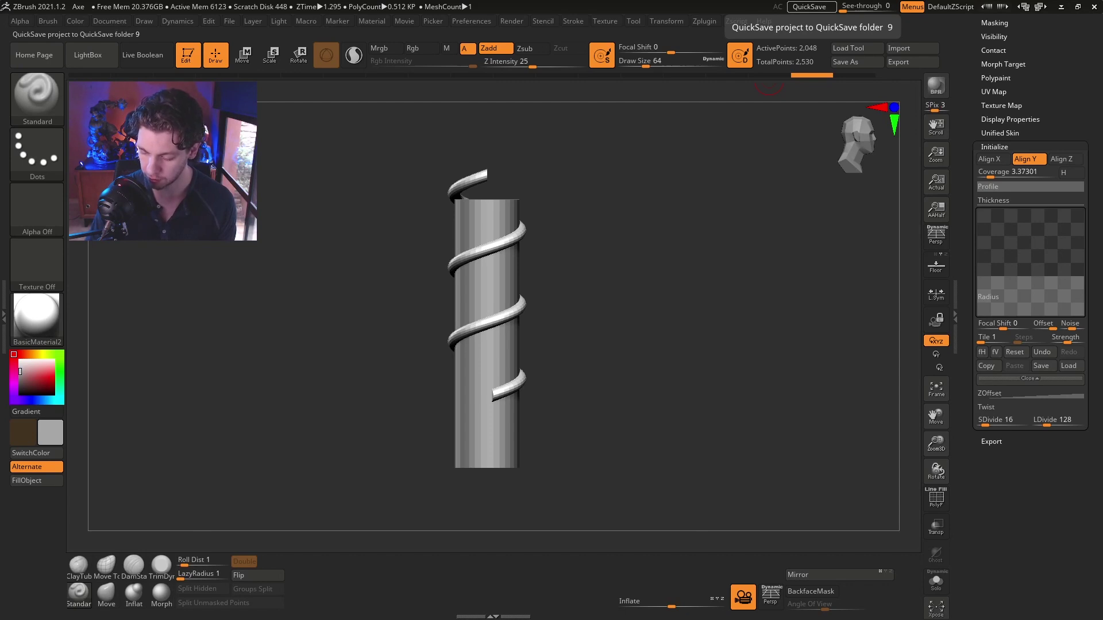
# Lower both end points of the helix's Radius curve to about 0.32 so the coils hug the cylinder
pyautogui.moveTo(977, 277); pyautogui.dragTo(979, 282)
pyautogui.moveTo(1081, 271); pyautogui.dragTo(1084, 282)
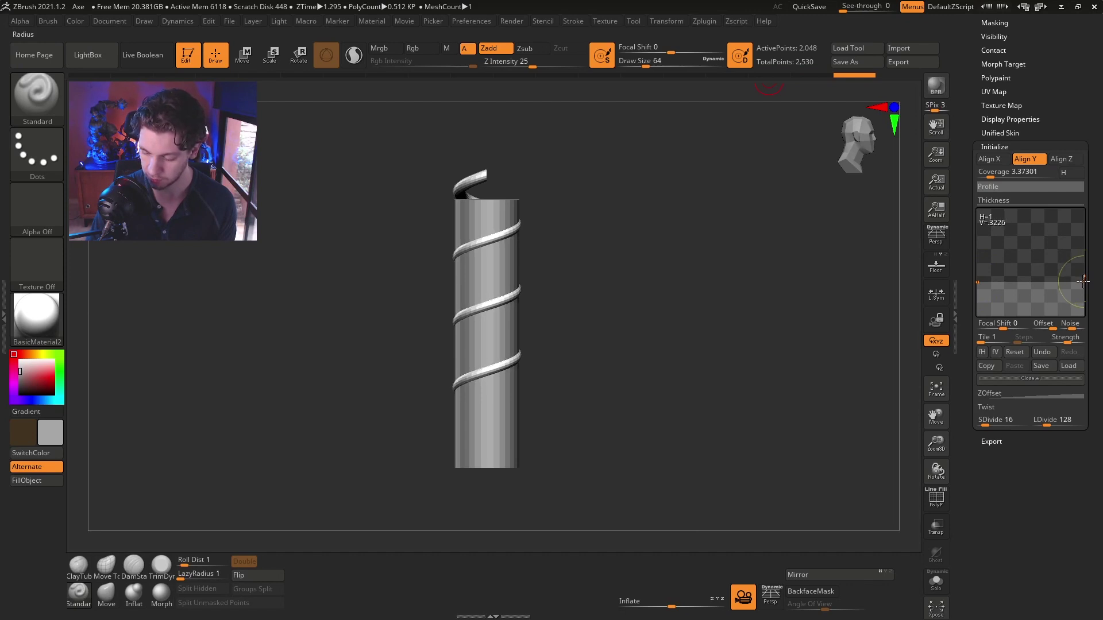
pyautogui.moveTo(978, 281); pyautogui.dragTo(977, 283)
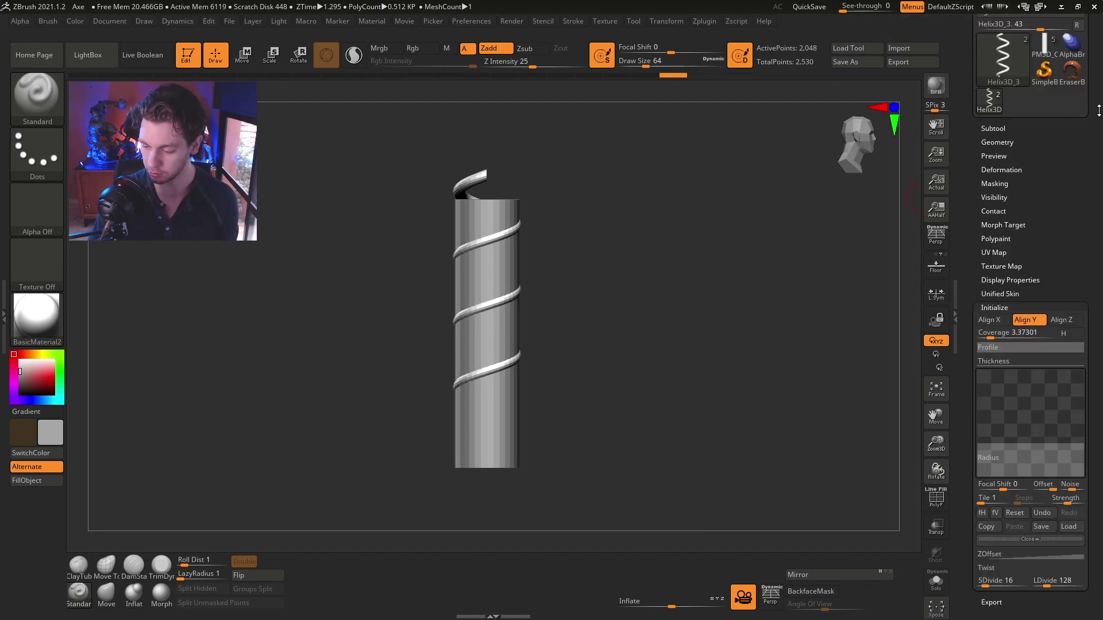
# Convert the helix to a PolyMesh3D and display its polygon wireframe
pyautogui.scroll(2, 1098, 111)
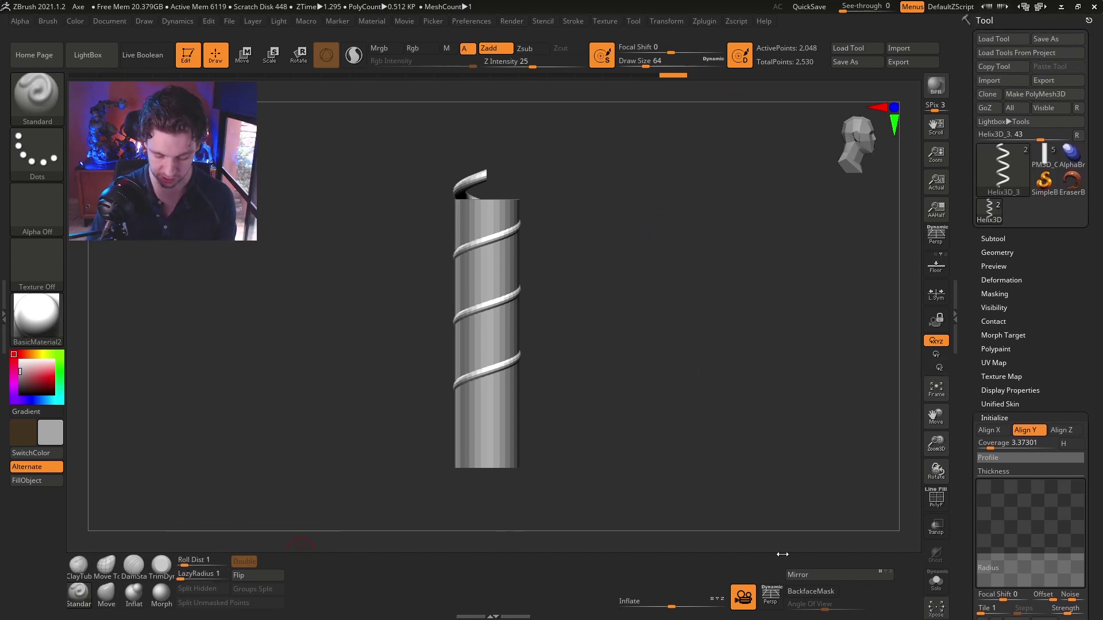
pyautogui.click(1043, 94)
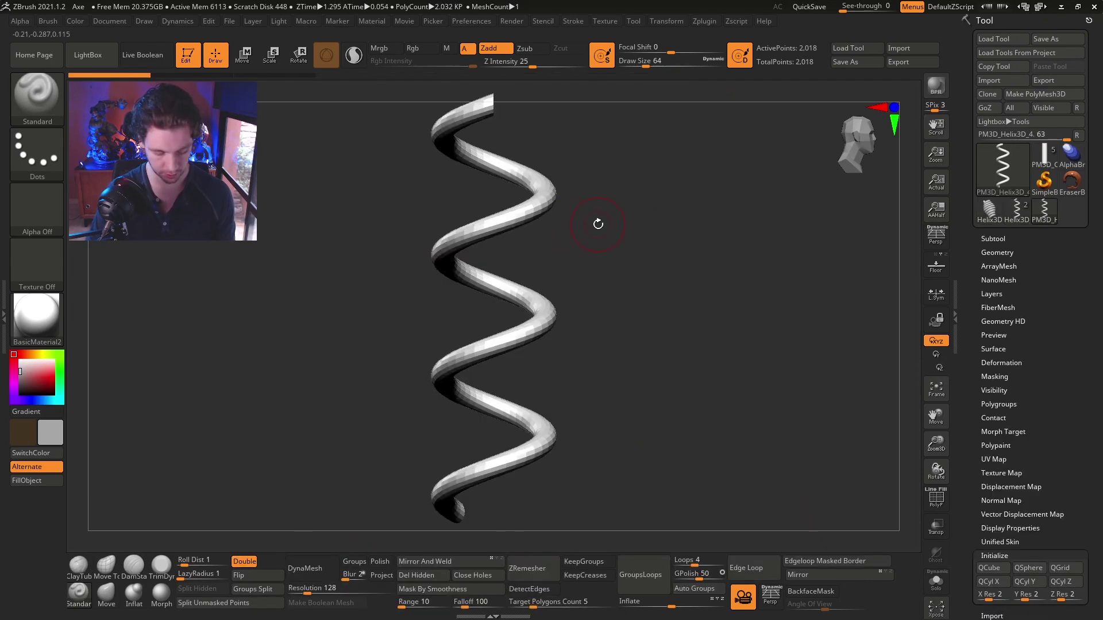
pyautogui.press('shift')
pyautogui.hotkey('shift', 'f')
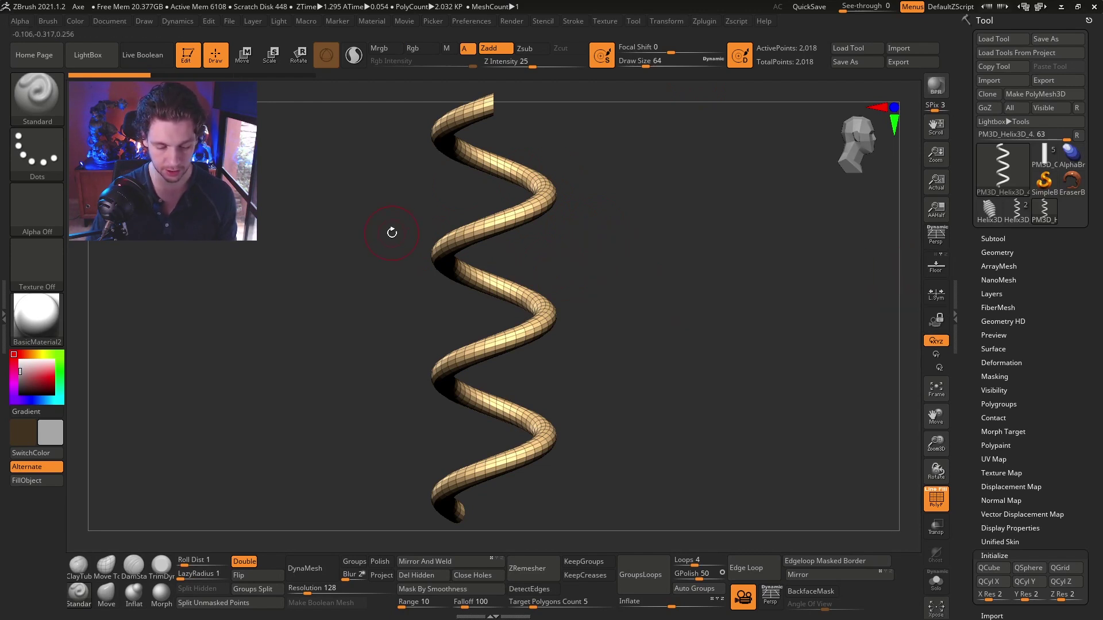
# Hide all of the helix except its topmost full turn and delete the hidden geometry
pyautogui.hotkey('ctrl', 'shift')
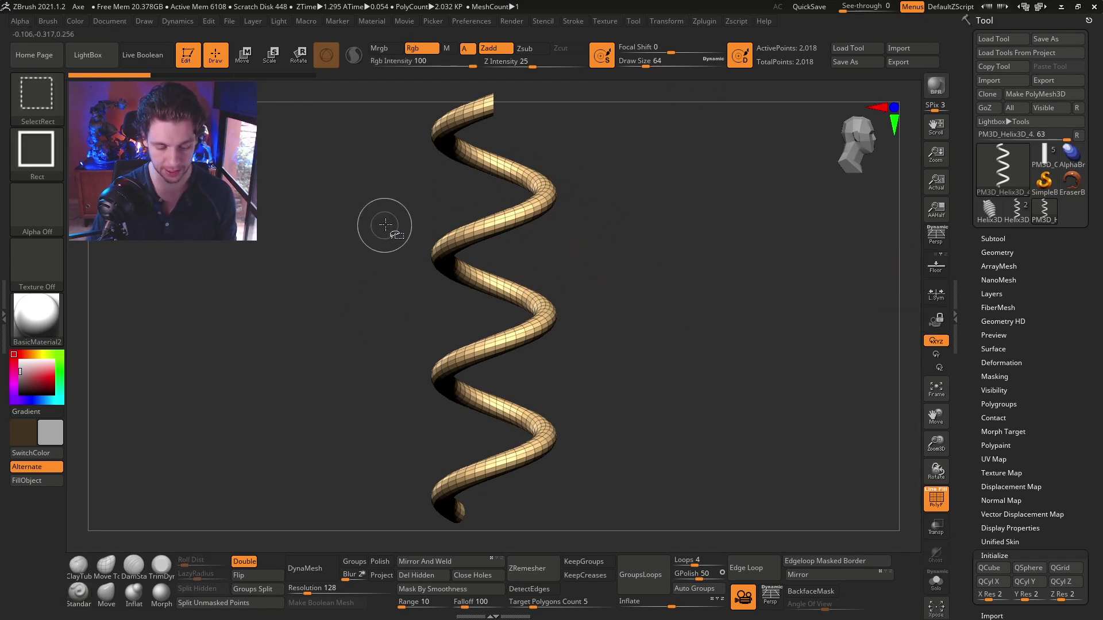
pyautogui.keyDown('ctrl'); pyautogui.keyDown('shift'); pyautogui.moveTo(349, 197); pyautogui.dragTo(491, 539); pyautogui.keyUp('shift'); pyautogui.keyUp('ctrl')
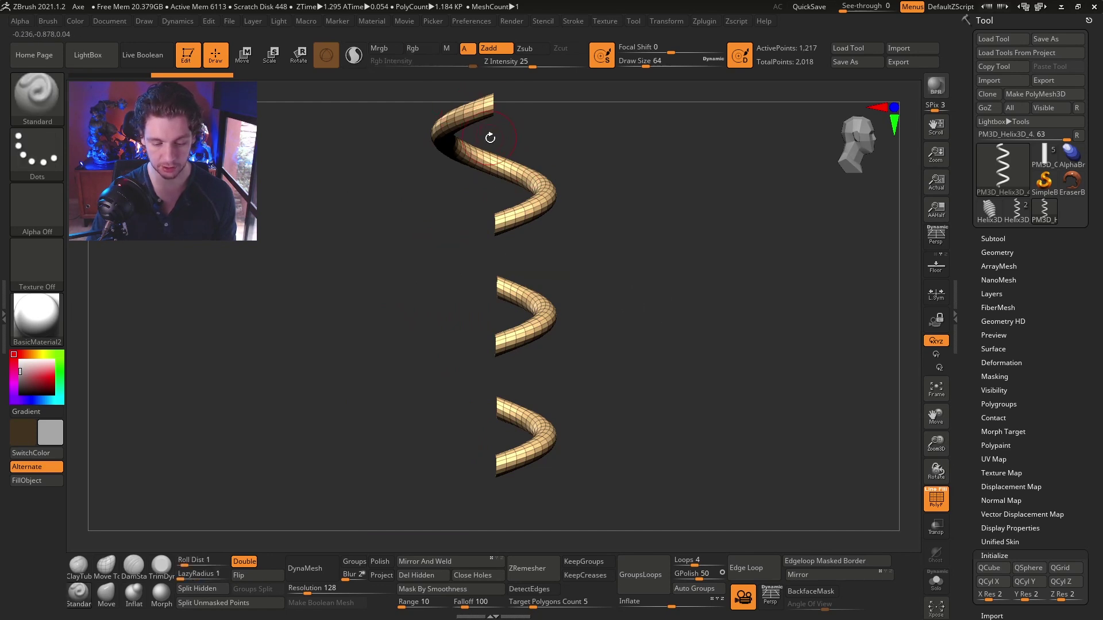
pyautogui.keyDown('ctrl'); pyautogui.keyDown('alt'); pyautogui.keyDown('shift'); pyautogui.moveTo(386, 261); pyautogui.dragTo(688, 552); pyautogui.keyUp('shift'); pyautogui.keyUp('alt'); pyautogui.keyUp('ctrl')
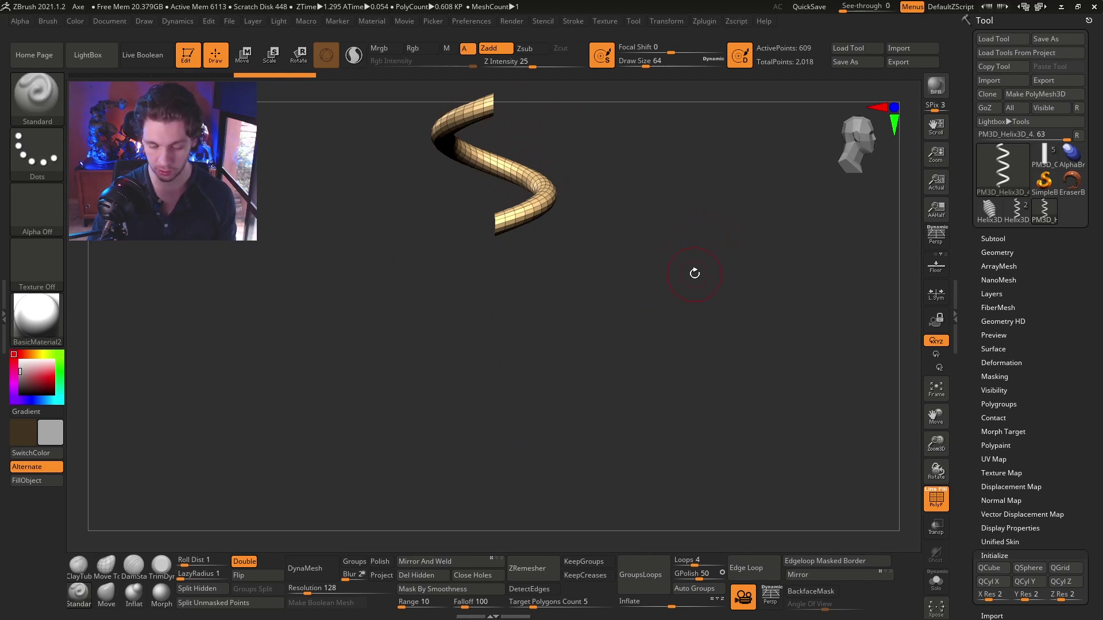
pyautogui.press('f')
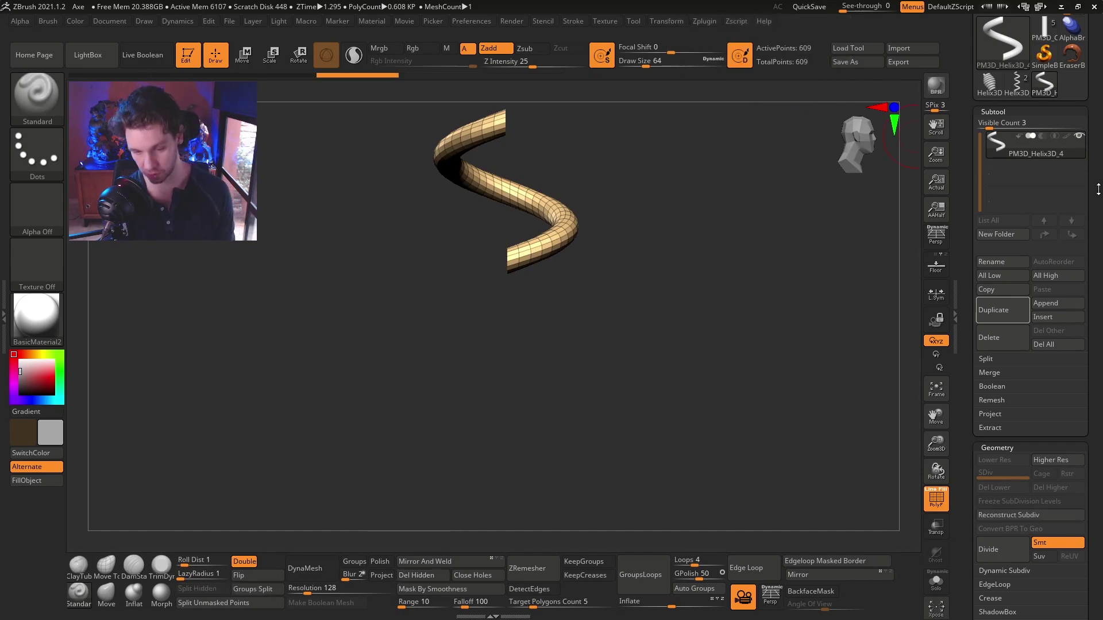
pyautogui.click(1030, 109)
pyautogui.scroll(-3, 970, 340)
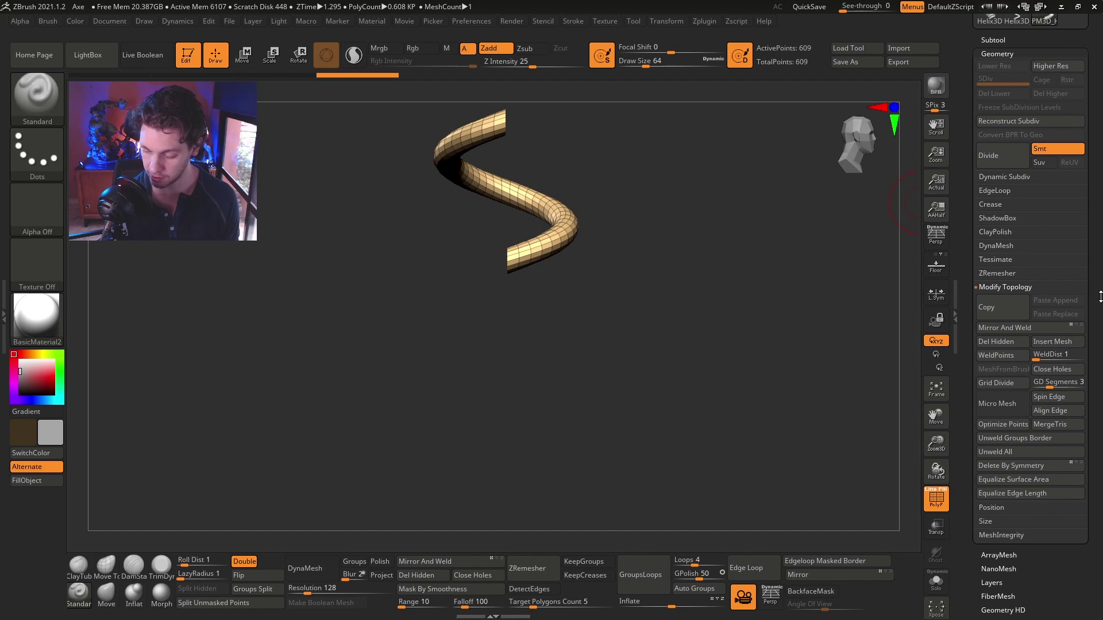
pyautogui.scroll(-2, 1074, 299)
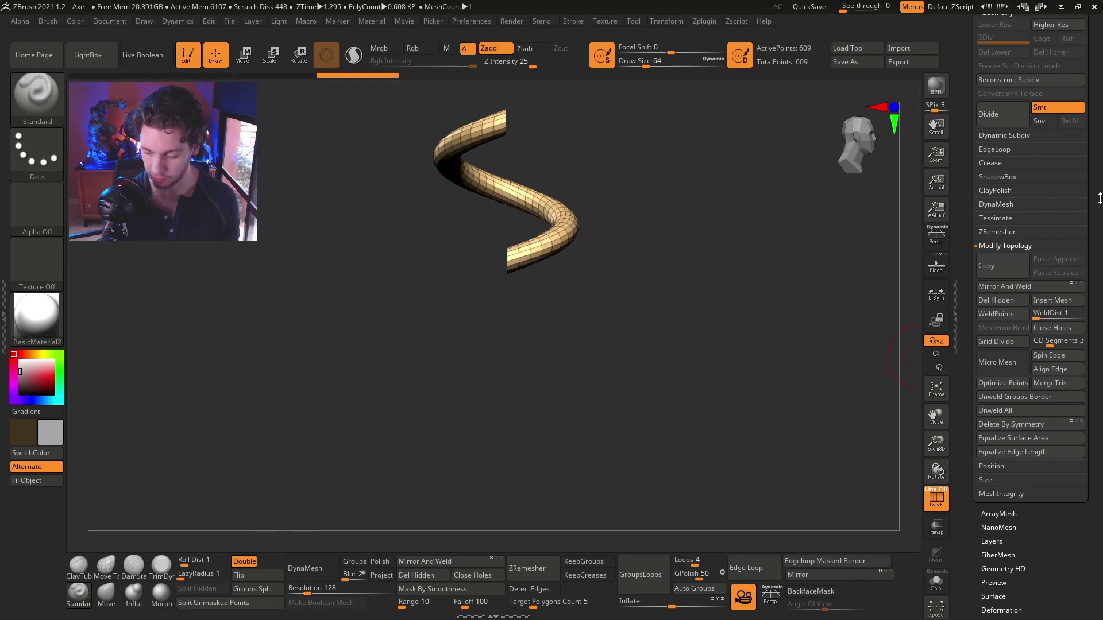
pyautogui.scroll(-3, 1096, 203)
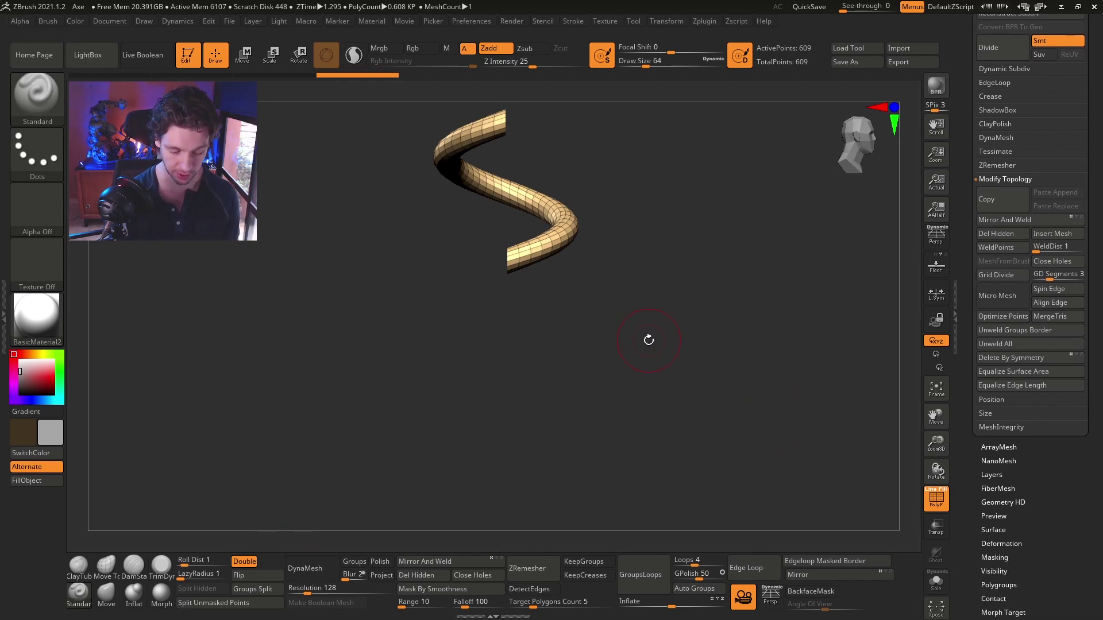
# Copy the coil a short distance straight down along Y to form a second parallel strand, and return to drawing mode
pyautogui.press('w')
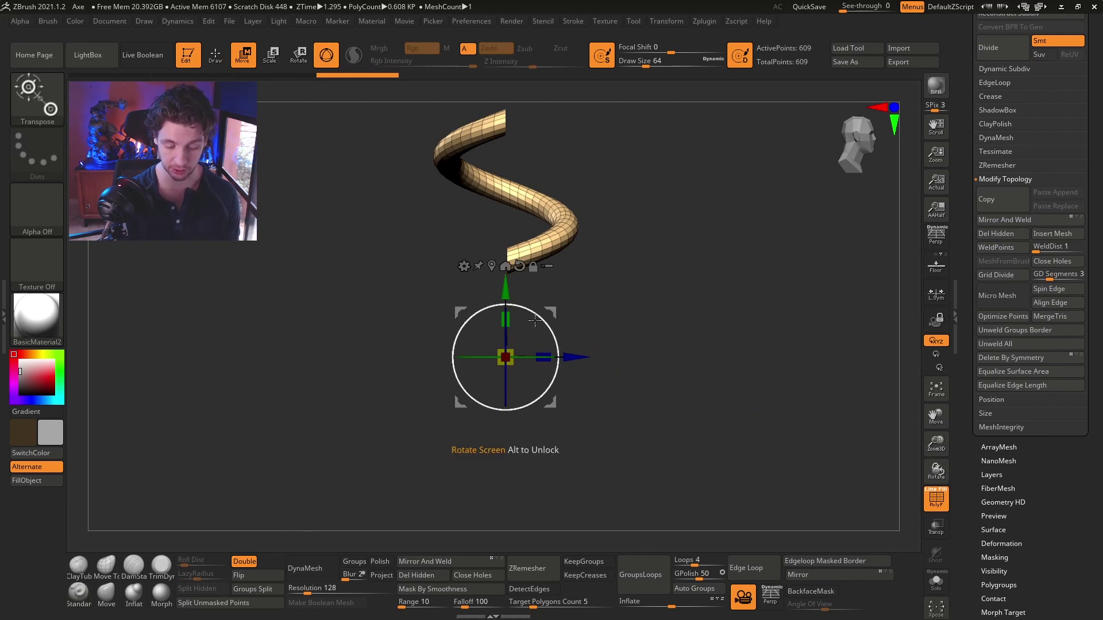
pyautogui.press('ctrl')
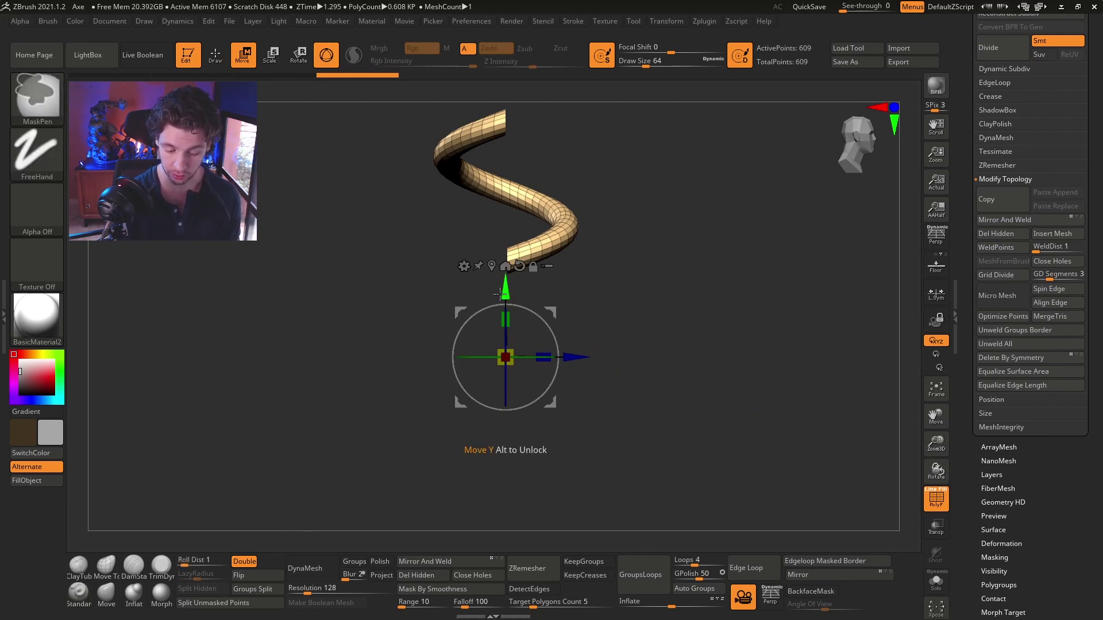
pyautogui.keyDown('ctrl'); pyautogui.moveTo(504, 287); pyautogui.dragTo(505, 316); pyautogui.keyUp('ctrl')
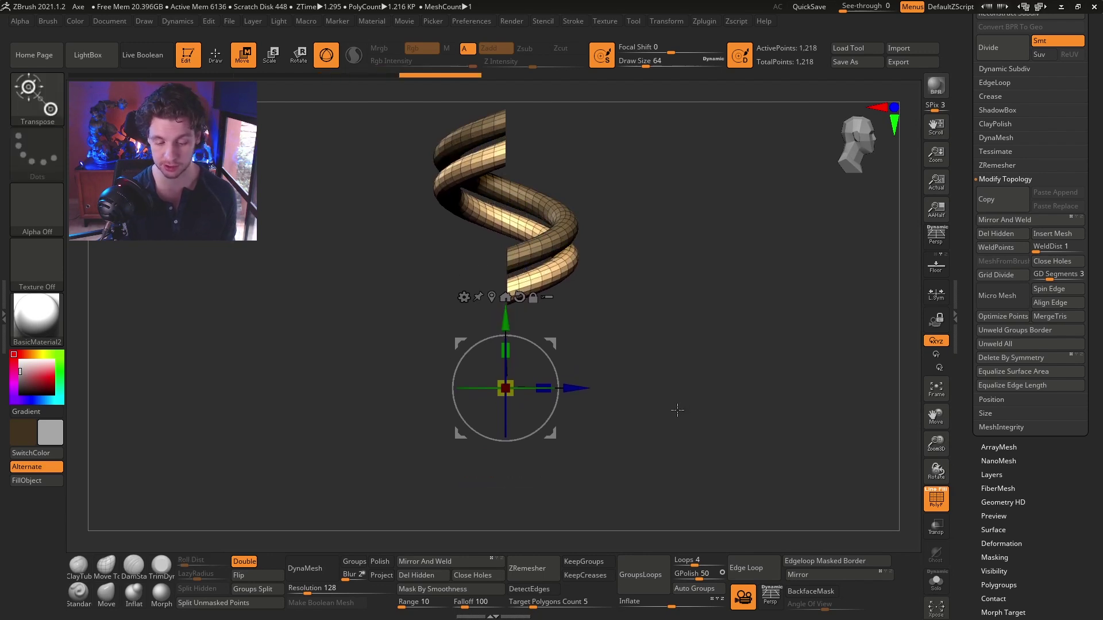
pyautogui.press('q')
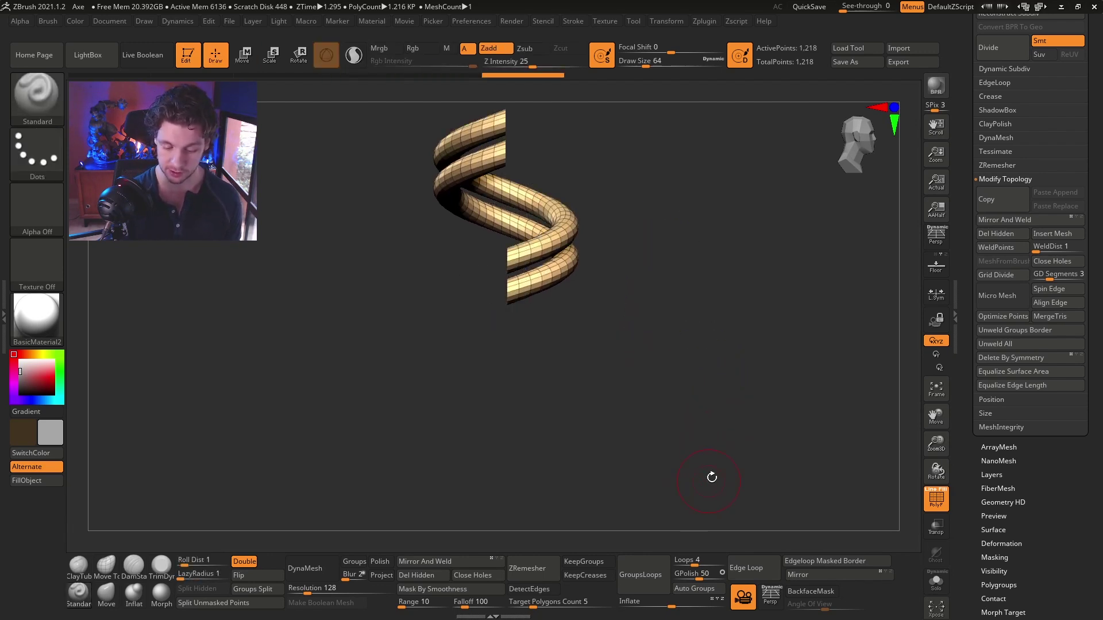
# Duplicate the double-strand subtool and mirror the copy so its strands wind in the opposite direction
pyautogui.scroll(5, 1099, 139)
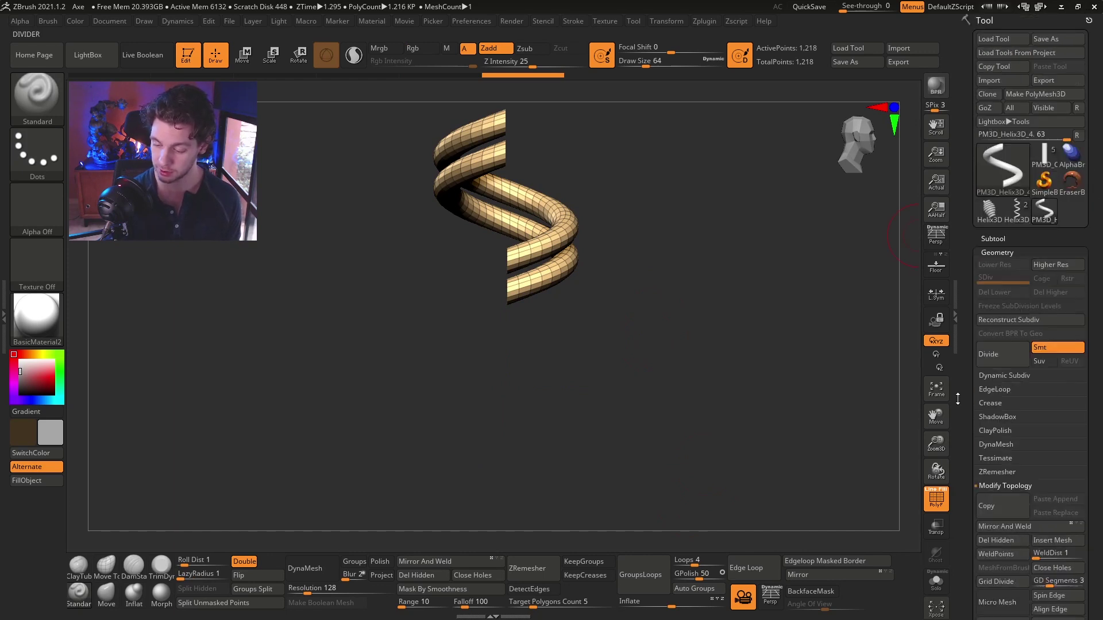
pyautogui.click(993, 239)
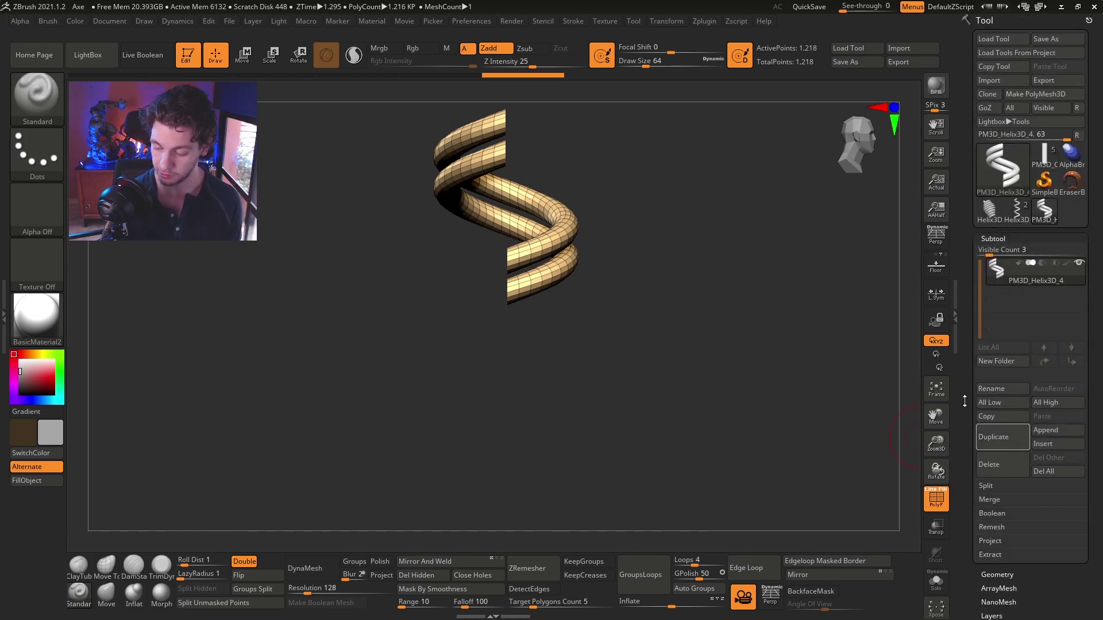
pyautogui.click(1002, 432)
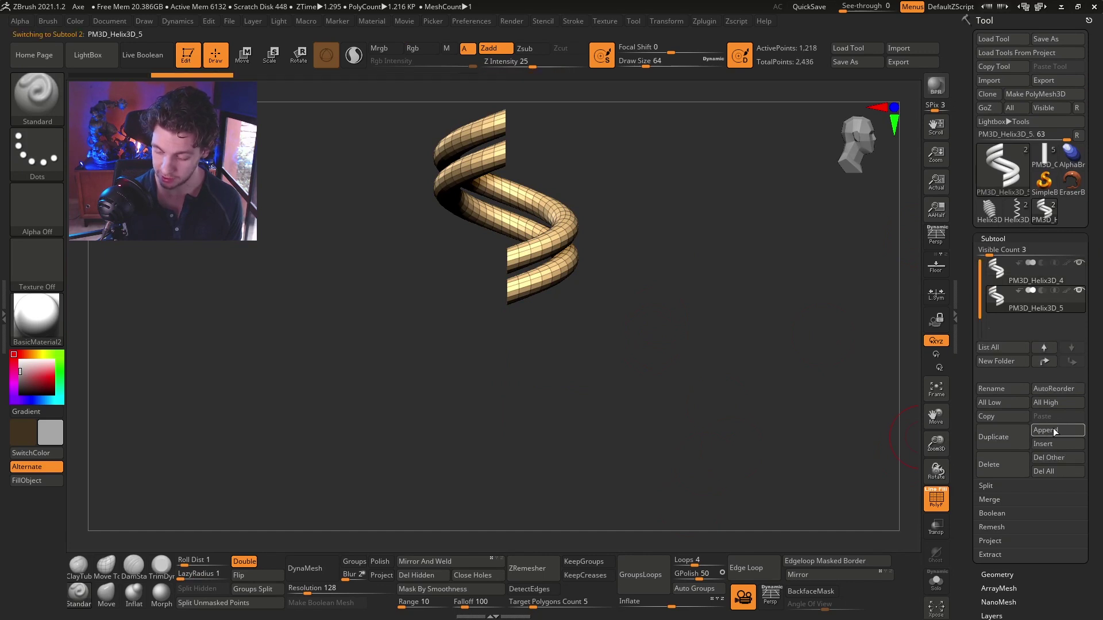
pyautogui.scroll(-8, 1053, 221)
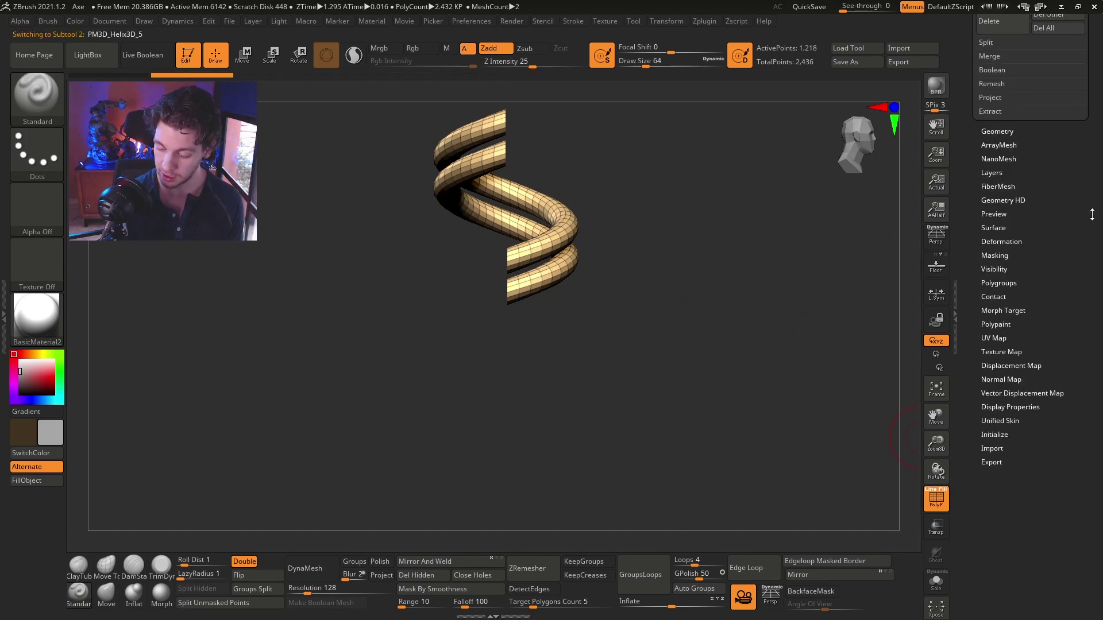
pyautogui.click(1001, 230)
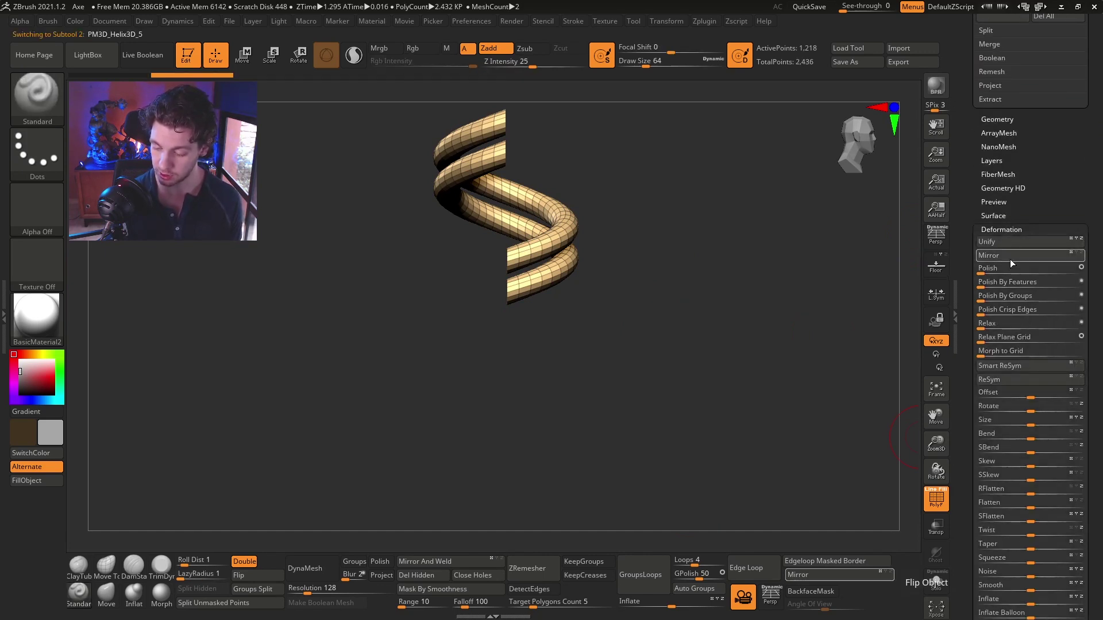
pyautogui.click(1012, 255)
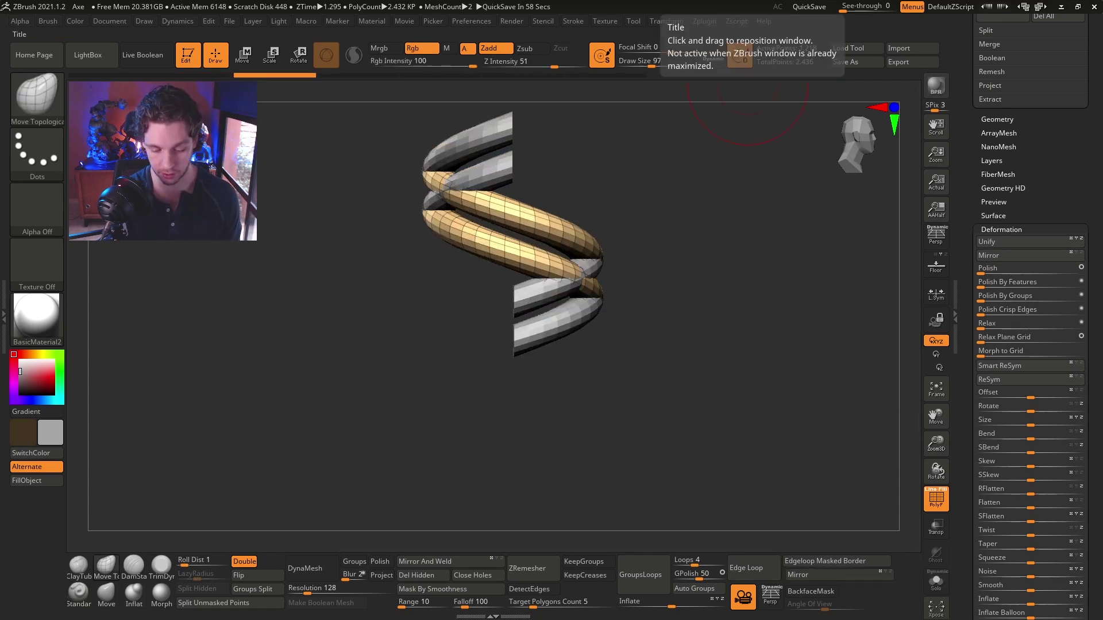
# With the Move Topological brush, start reshaping the mirrored strands so they pass over the original ones at the front's central crossings
pyautogui.moveTo(742, 287); pyautogui.dragTo(638, 314)
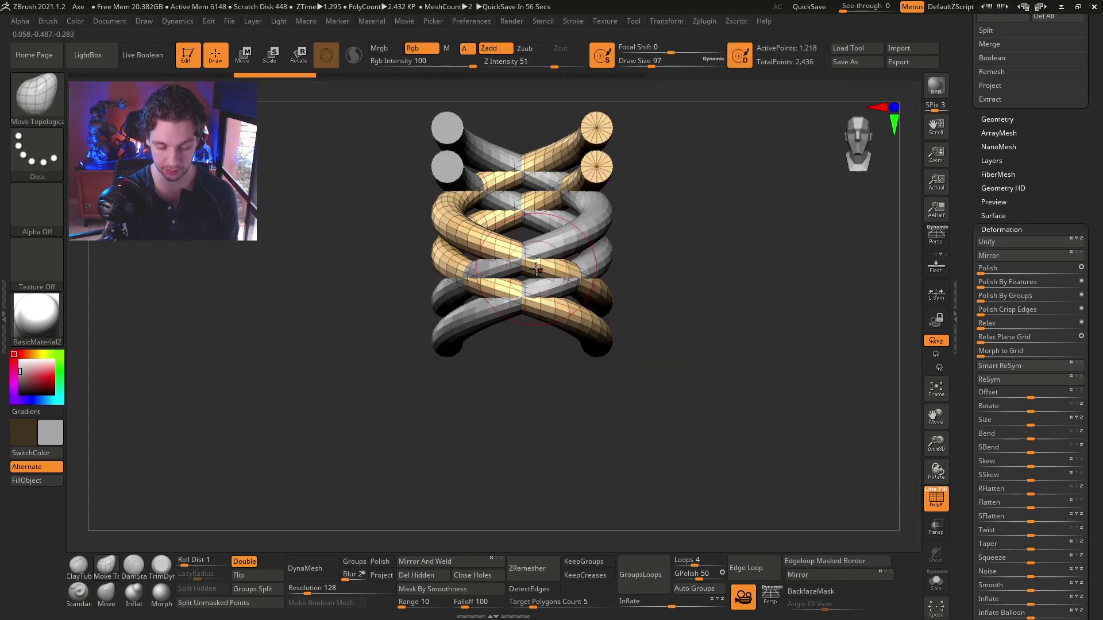
pyautogui.keyDown('ctrl'); pyautogui.moveTo(524, 260); pyautogui.dragTo(522, 310, button='right'); pyautogui.keyUp('ctrl')
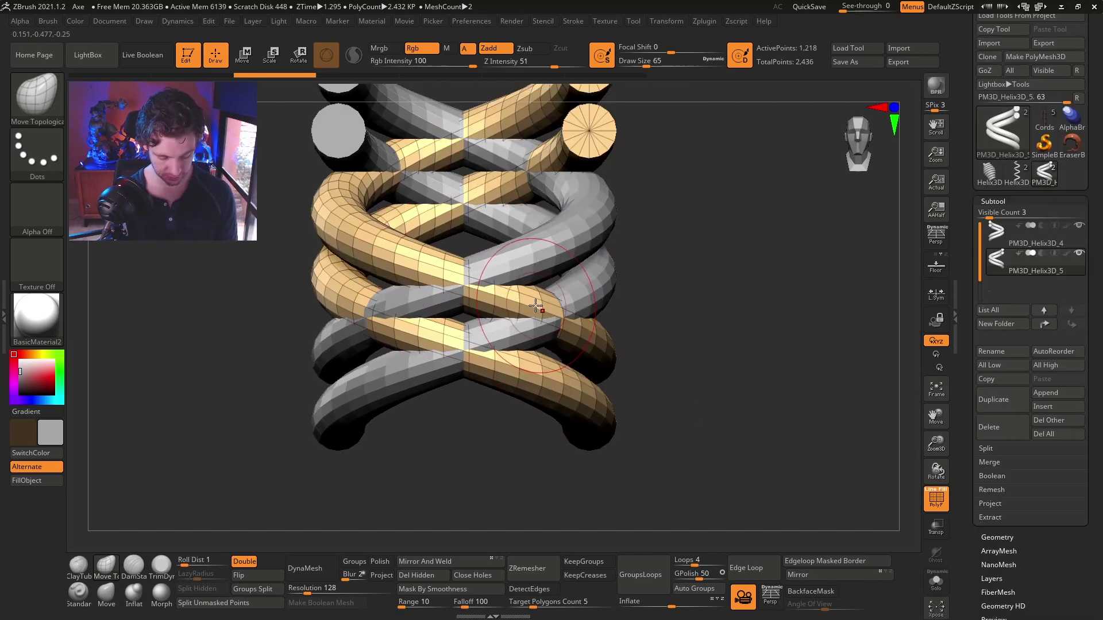
pyautogui.press('b')
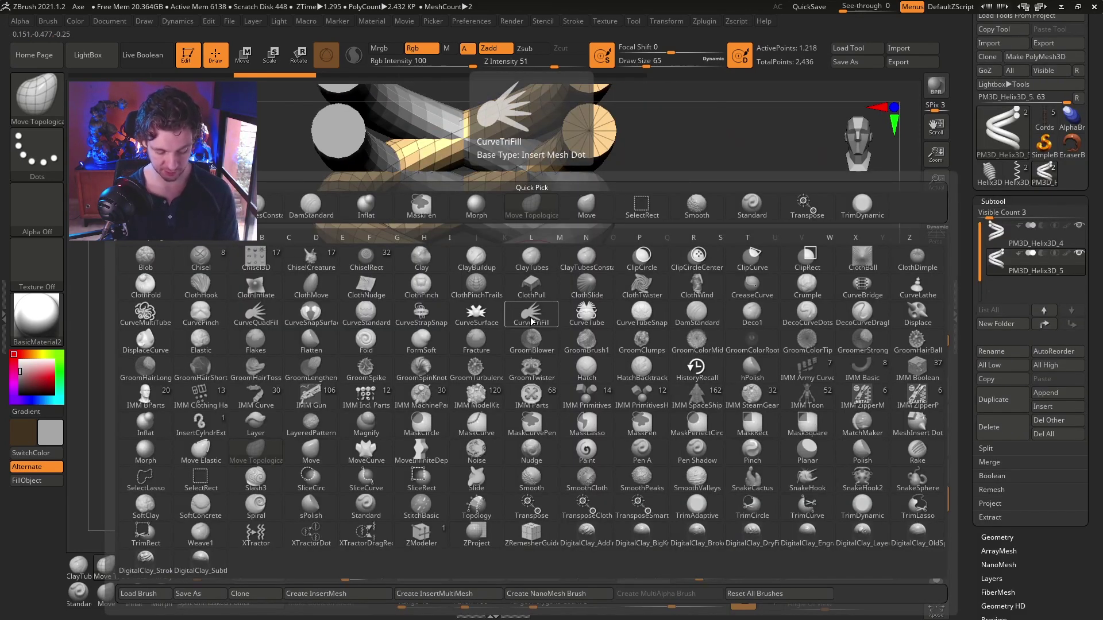
pyautogui.press('m')
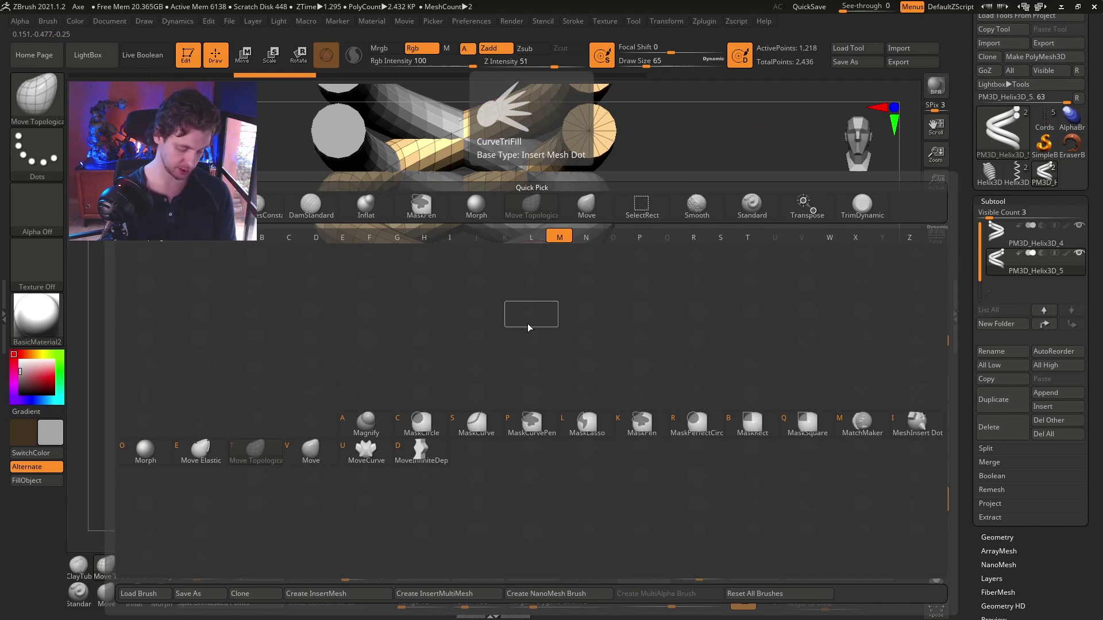
pyautogui.press('t')
pyautogui.press('s')
pyautogui.moveTo(491, 278); pyautogui.dragTo(496, 278)
pyautogui.moveTo(712, 286)
pyautogui.keyDown('alt'); pyautogui.mouseDown()
pyautogui.moveTo(712, 302)
pyautogui.moveTo(736, 302)
pyautogui.mouseUp(); pyautogui.keyUp('alt')
pyautogui.press('s')
pyautogui.moveTo(538, 296); pyautogui.dragTo(544, 296)
pyautogui.press('s')
pyautogui.moveTo(468, 285)
pyautogui.mouseDown()
pyautogui.moveTo(459, 284)
pyautogui.moveTo(488, 293)
pyautogui.mouseUp()
pyautogui.press('s')
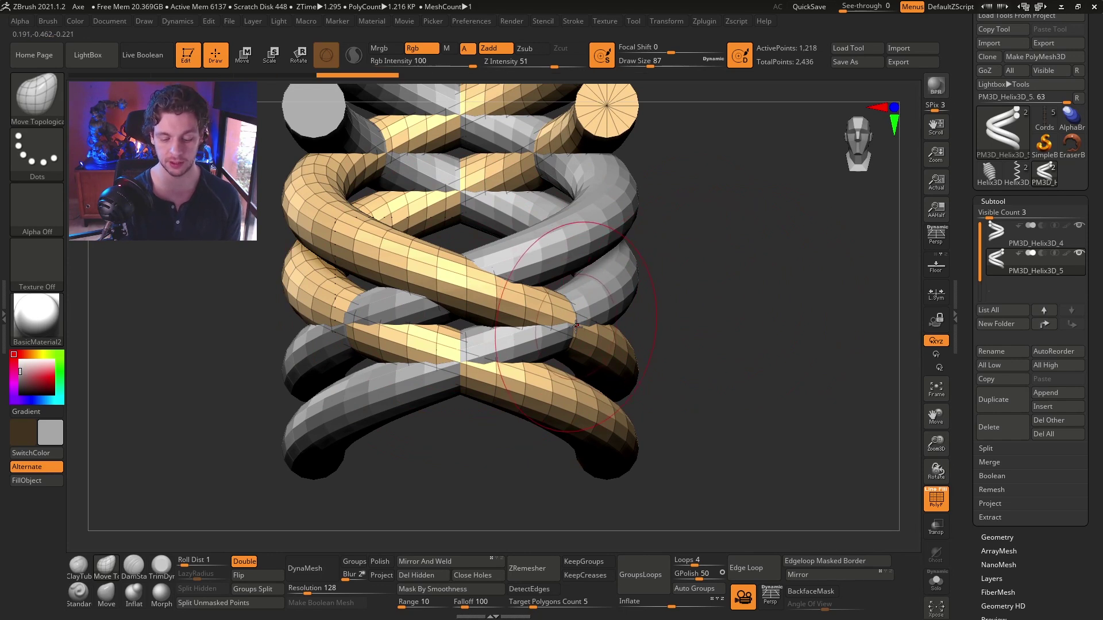
# Pull the mirrored strands at the outer and lower front crossings to alternate over and under the original strands
pyautogui.press('s')
pyautogui.moveTo(576, 326); pyautogui.dragTo(545, 323)
pyautogui.press('s')
pyautogui.moveTo(443, 371); pyautogui.dragTo(482, 366)
pyautogui.moveTo(351, 325); pyautogui.dragTo(323, 316)
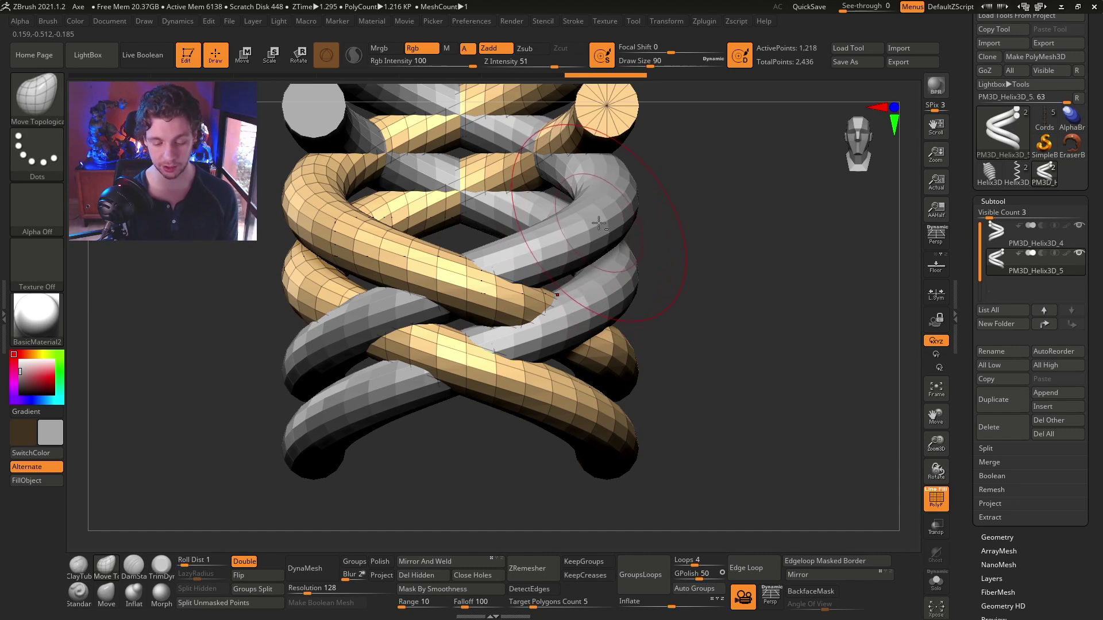
# Select the original strand subtool and adjust its front crossings to weave cleanly with the mirrored strands
pyautogui.keyDown('alt'); pyautogui.click(600, 222); pyautogui.keyUp('alt')
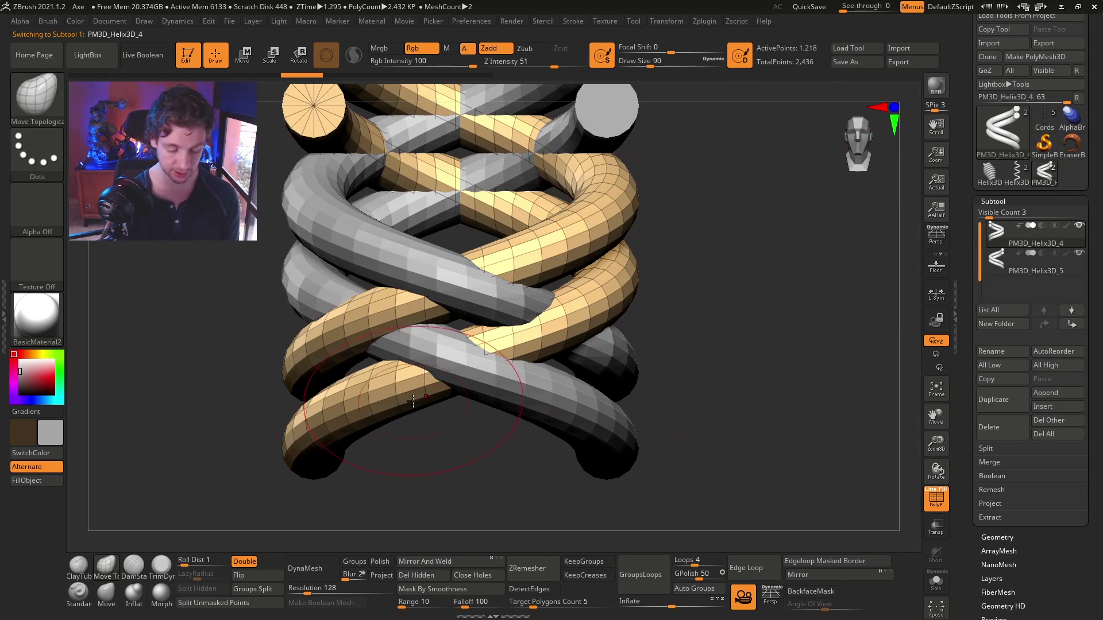
pyautogui.press('s')
pyautogui.moveTo(570, 323)
pyautogui.mouseDown()
pyautogui.moveTo(542, 322)
pyautogui.moveTo(571, 322)
pyautogui.mouseUp()
pyautogui.press('s')
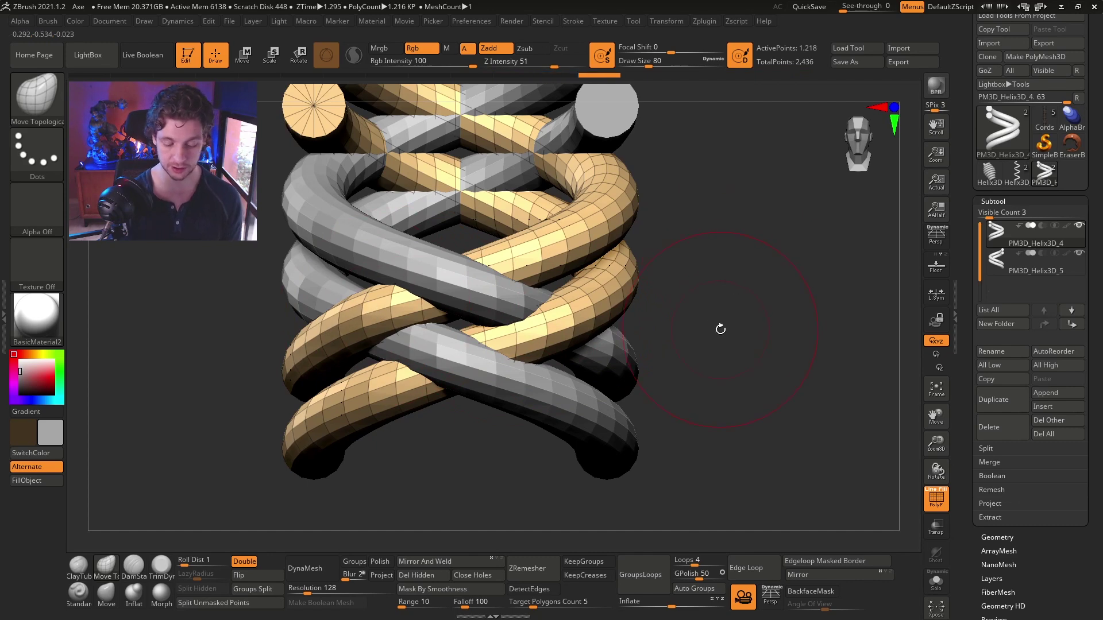
pyautogui.press('shift')
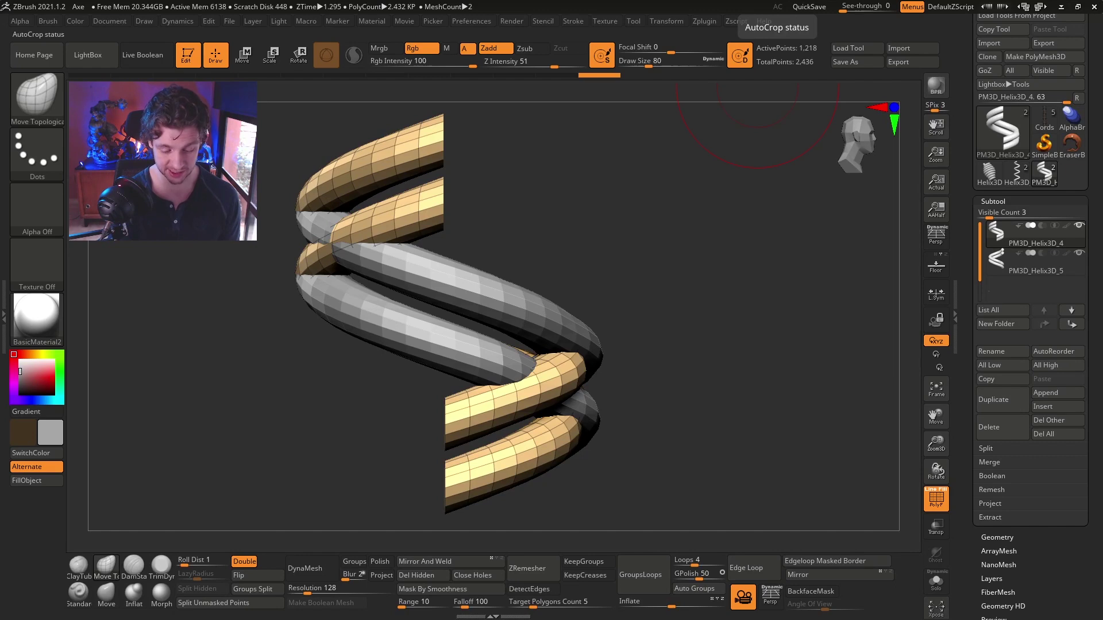
# On the back side, pull the original strands up and down at their crossings with a draw size of 80 to form the weave
pyautogui.moveTo(490, 259)
pyautogui.mouseDown()
pyautogui.moveTo(697, 260)
pyautogui.moveTo(704, 287)
pyautogui.moveTo(632, 273)
pyautogui.mouseUp()
pyautogui.keyDown('ctrl'); pyautogui.moveTo(423, 246); pyautogui.dragTo(419, 265, button='right'); pyautogui.keyUp('ctrl')
pyautogui.press('[')
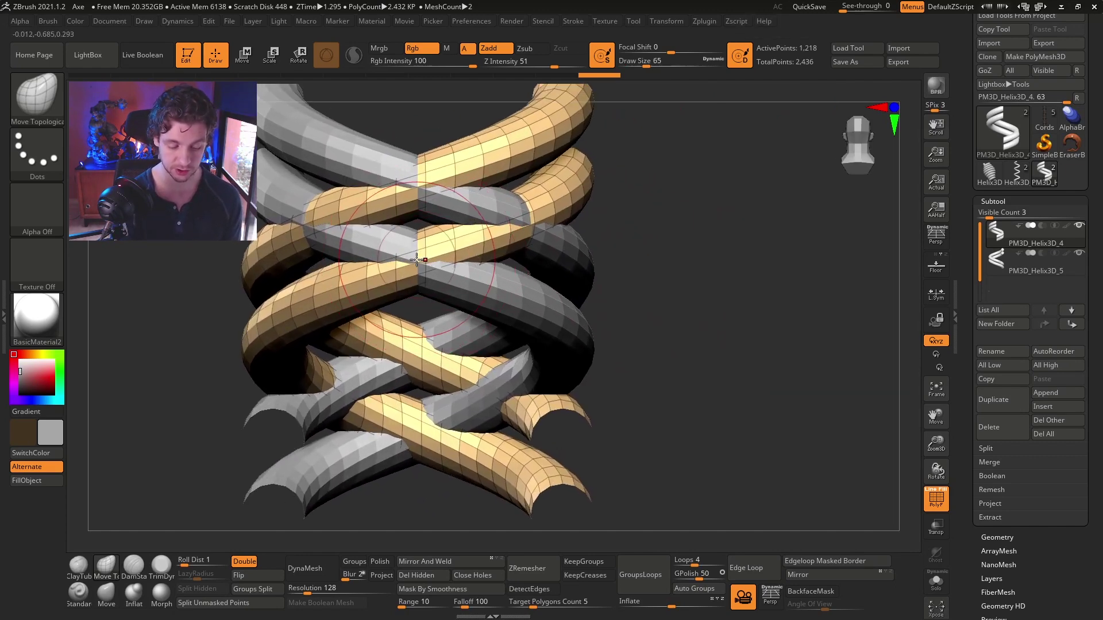
pyautogui.press(']')
pyautogui.keyDown('alt'); pyautogui.moveTo(417, 259); pyautogui.dragTo(419, 245); pyautogui.keyUp('alt')
pyautogui.keyDown('alt'); pyautogui.moveTo(418, 182); pyautogui.dragTo(421, 172); pyautogui.keyUp('alt')
pyautogui.keyDown('alt'); pyautogui.moveTo(529, 213); pyautogui.dragTo(530, 201); pyautogui.keyUp('alt')
pyautogui.keyDown('alt'); pyautogui.moveTo(316, 208); pyautogui.dragTo(317, 196); pyautogui.keyUp('alt')
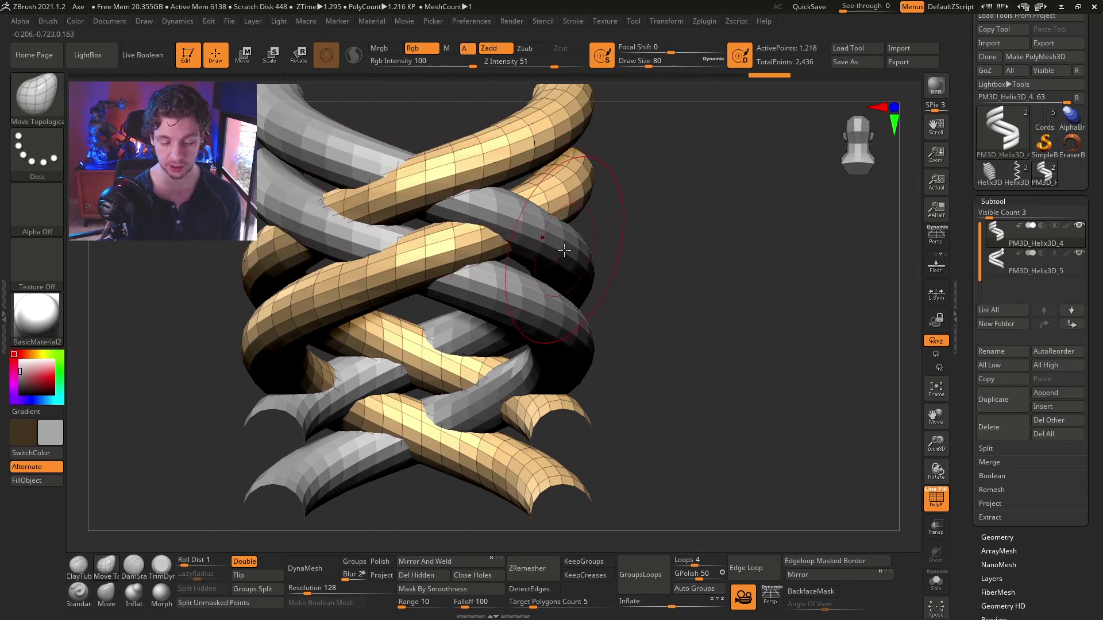
# Select the mirrored strand subtool and refine its crossings on the back side to complete the over-under weave
pyautogui.keyDown('alt'); pyautogui.click(572, 249); pyautogui.keyUp('alt')
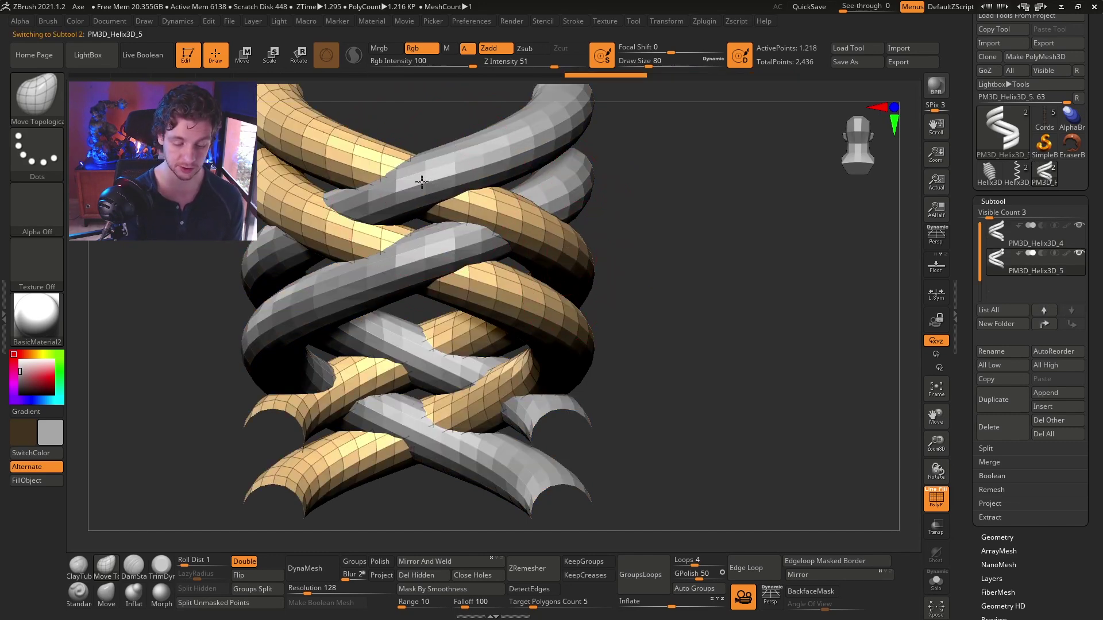
pyautogui.keyDown('alt'); pyautogui.moveTo(420, 182); pyautogui.dragTo(419, 165); pyautogui.keyUp('alt')
pyautogui.moveTo(420, 172); pyautogui.dragTo(431, 230, button='right')
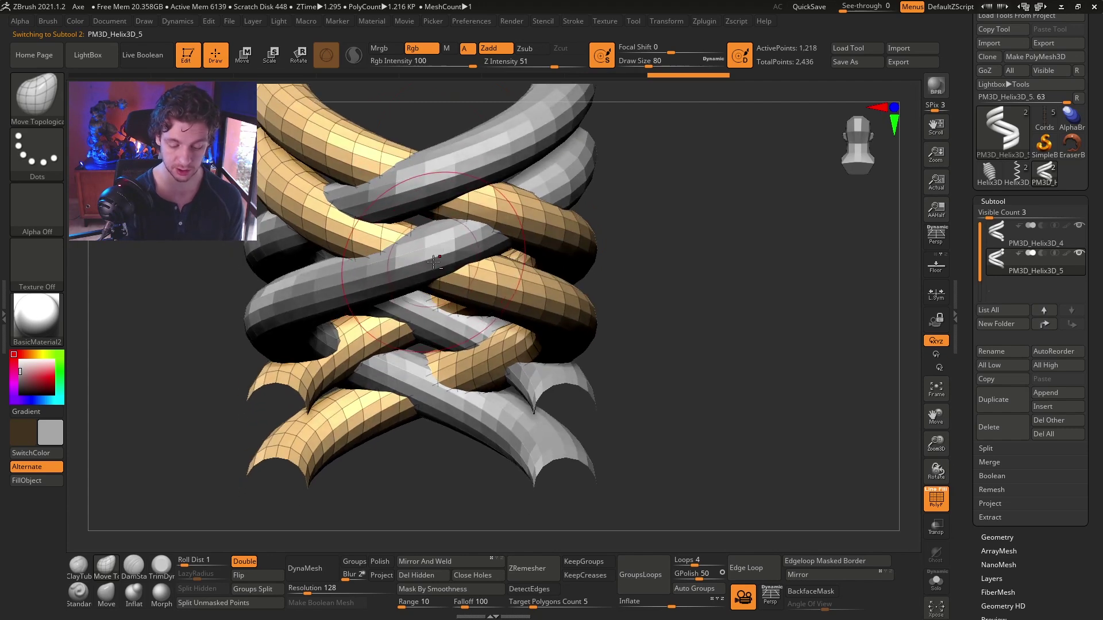
pyautogui.keyDown('alt'); pyautogui.moveTo(503, 205); pyautogui.dragTo(505, 210); pyautogui.keyUp('alt')
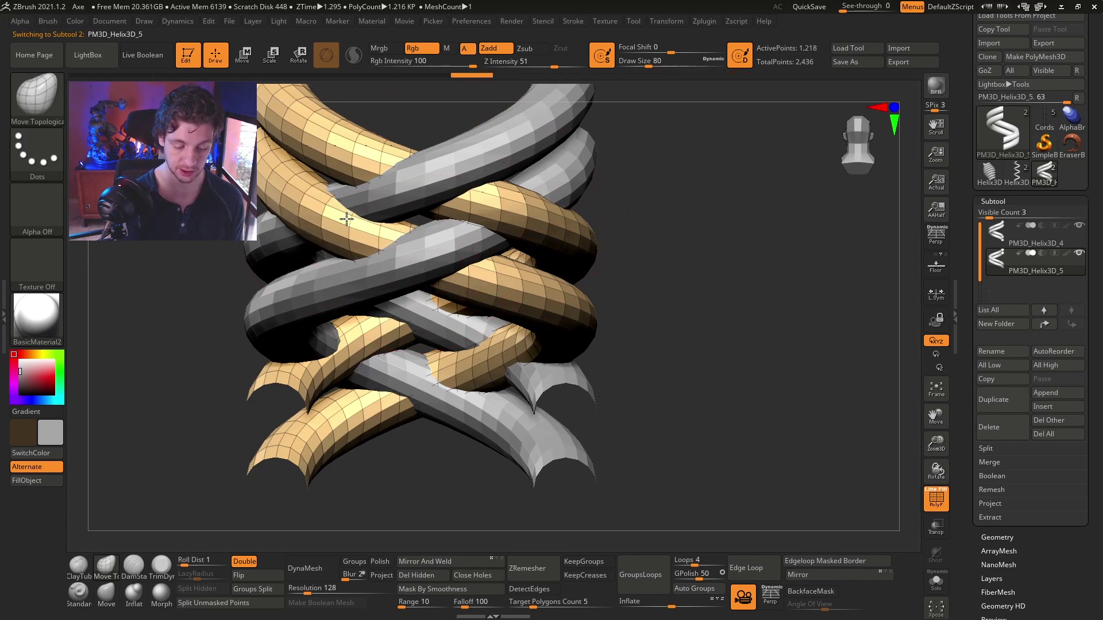
# Merge the original strand subtool down with the mirrored one into a single subtool
pyautogui.moveTo(719, 291); pyautogui.dragTo(855, 454)
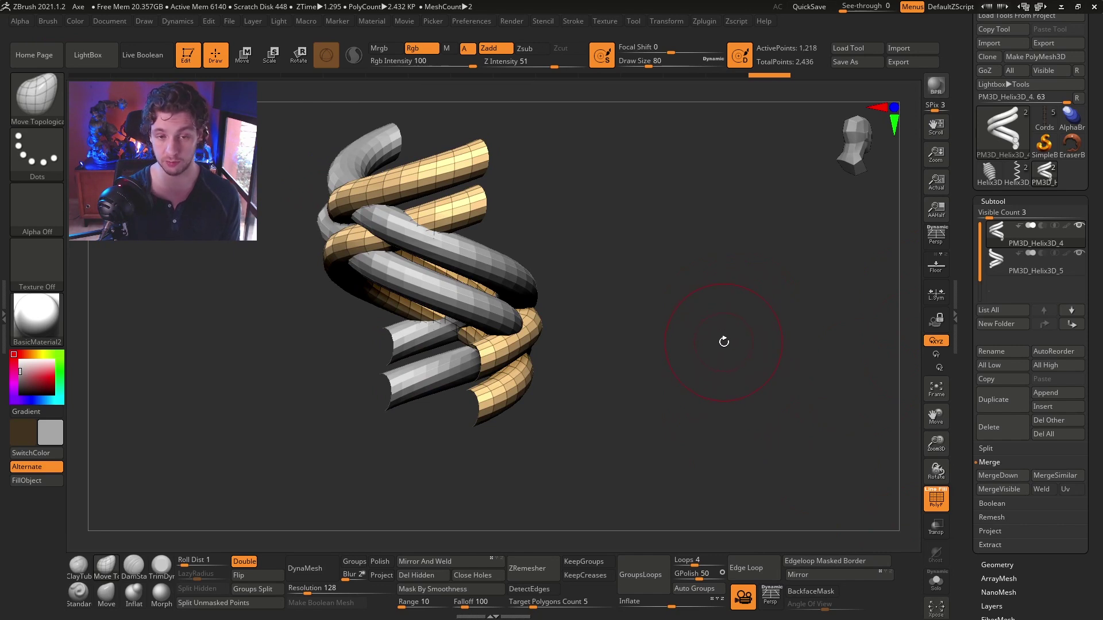
pyautogui.click(1005, 476)
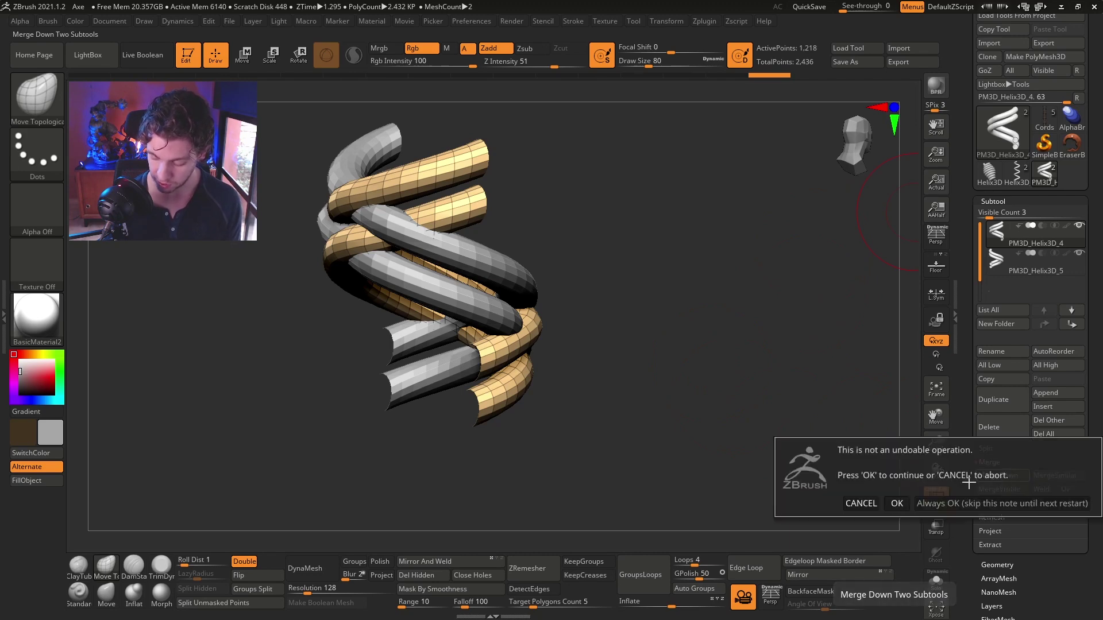
pyautogui.click(897, 504)
# Frame the merged cords with the wireframe displayed and reduce the brush draw size to 18 at the upper end caps
pyautogui.moveTo(702, 352); pyautogui.dragTo(645, 389)
pyautogui.hotkey('shift', 'f')
pyautogui.hotkey('shift', 'f')
pyautogui.press('f')
pyautogui.moveTo(623, 216); pyautogui.dragTo(578, 199)
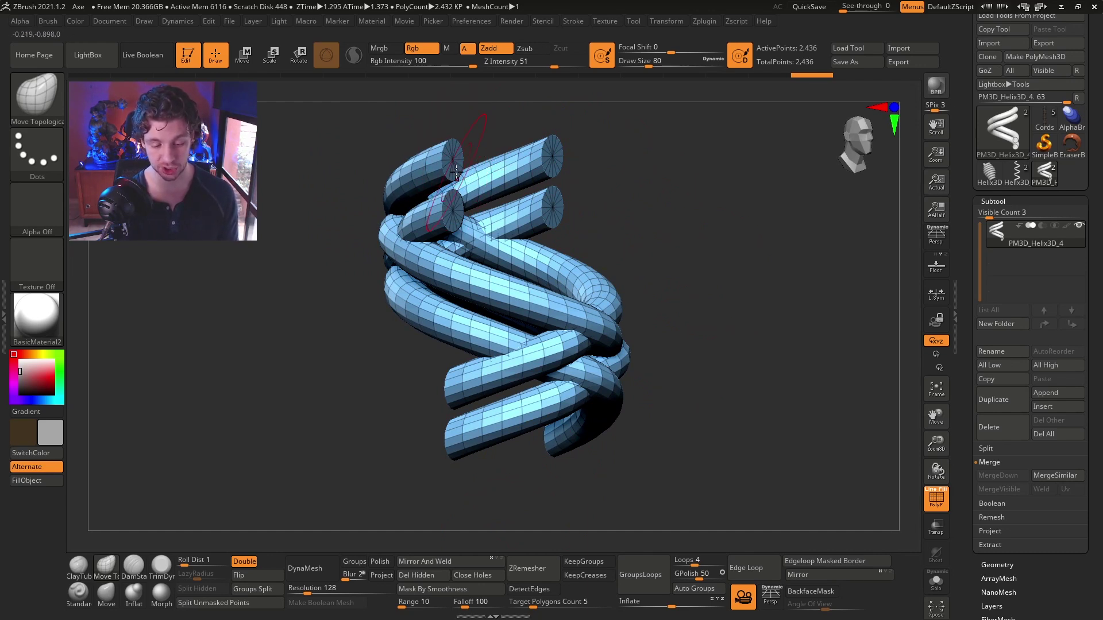
pyautogui.press('s')
pyautogui.moveTo(452, 163); pyautogui.dragTo(438, 157)
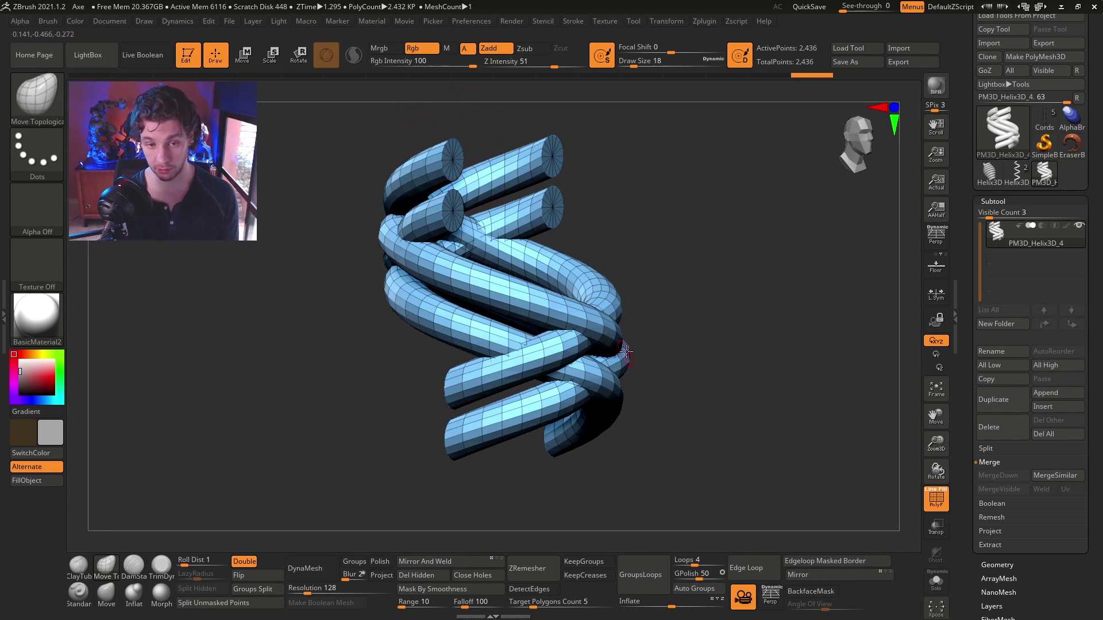
# Isolate the four upper end caps of the cords, invert the visibility to hide them, and delete the hidden geometry
pyautogui.keyDown('shift'); pyautogui.moveTo(575, 168); pyautogui.dragTo(592, 168); pyautogui.keyUp('shift')
pyautogui.keyDown('ctrl'); pyautogui.keyDown('shift'); pyautogui.moveTo(489, 114); pyautogui.dragTo(452, 242); pyautogui.keyUp('shift'); pyautogui.keyUp('ctrl')
pyautogui.moveTo(656, 211); pyautogui.dragTo(626, 214)
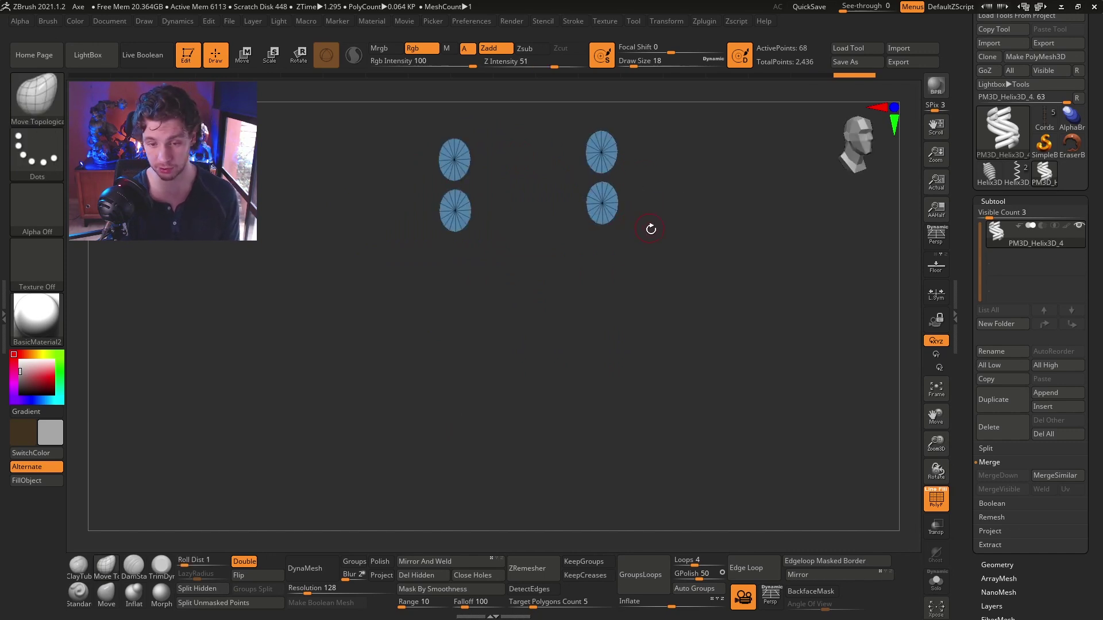
pyautogui.hotkey('ctrl', 'shift')
pyautogui.keyDown('ctrl'); pyautogui.keyDown('shift'); pyautogui.moveTo(702, 204); pyautogui.dragTo(763, 260); pyautogui.keyUp('shift'); pyautogui.keyUp('ctrl')
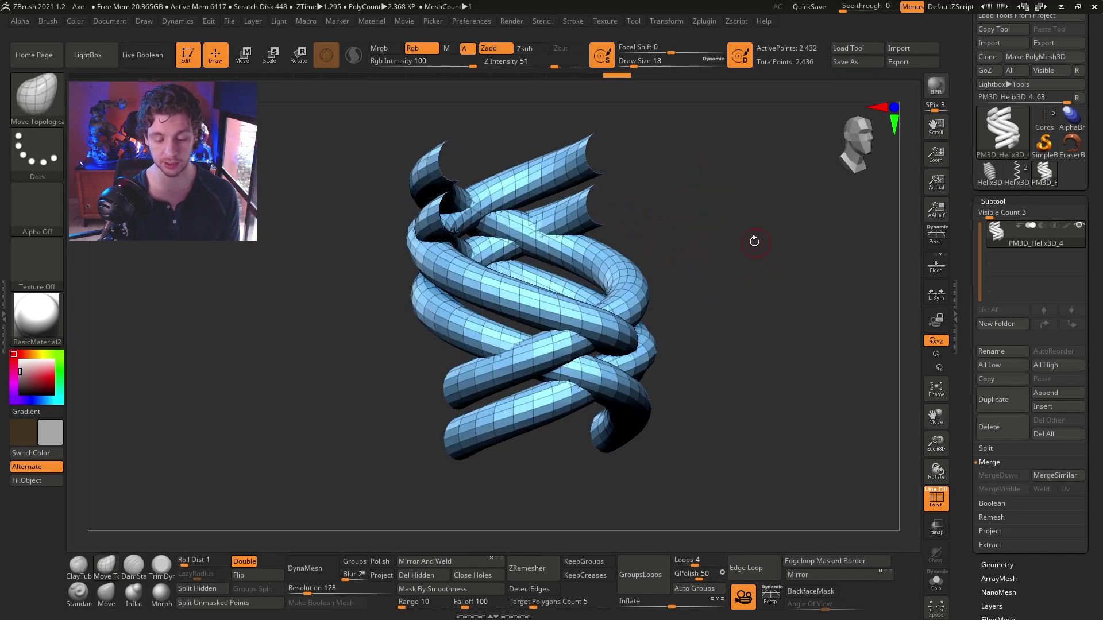
pyautogui.moveTo(680, 279)
pyautogui.mouseDown()
pyautogui.moveTo(741, 286)
pyautogui.moveTo(696, 279)
pyautogui.moveTo(703, 219)
pyautogui.moveTo(670, 248)
pyautogui.mouseUp()
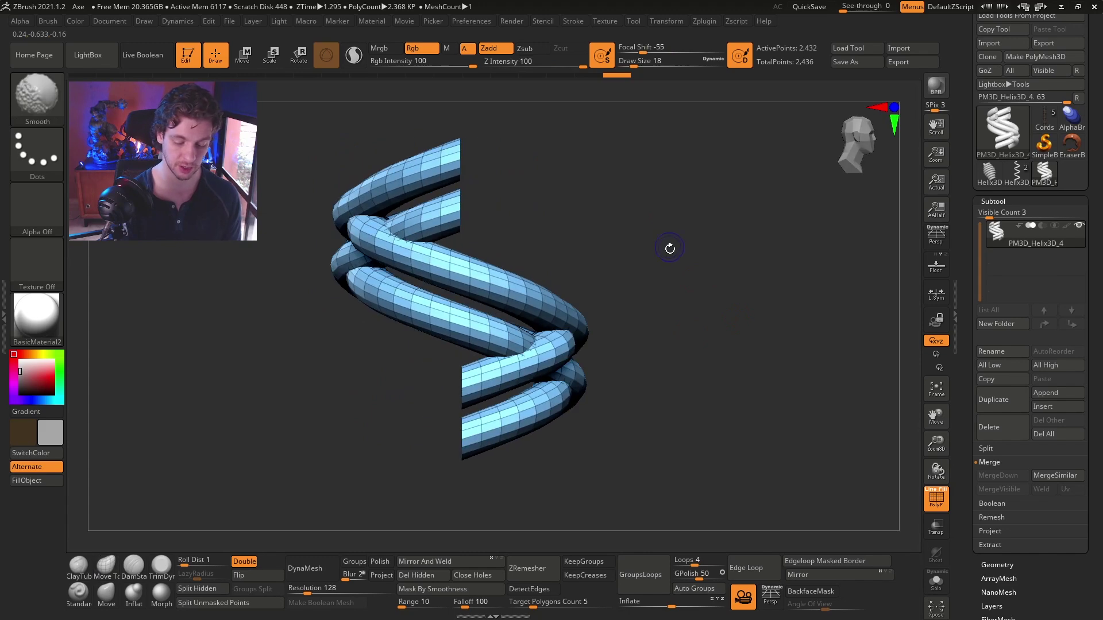
pyautogui.click(415, 574)
# Duplicate the cord segment straight down, doubling the stack twice so that four segments line up end to end
pyautogui.moveTo(737, 270); pyautogui.dragTo(675, 310)
pyautogui.press('w')
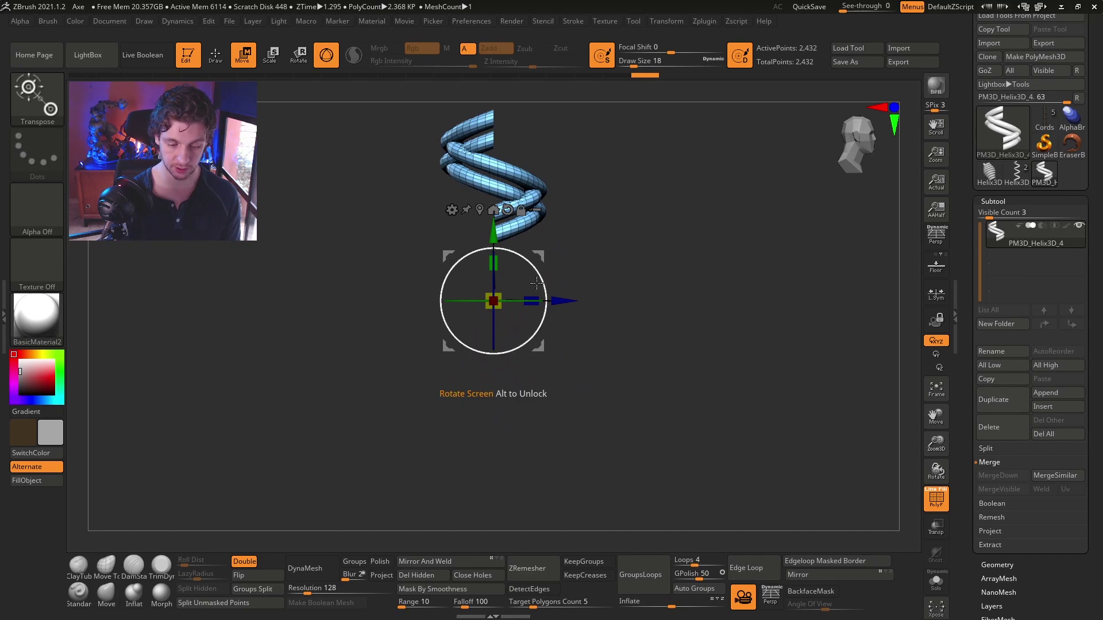
pyautogui.keyDown('ctrl'); pyautogui.moveTo(494, 229); pyautogui.dragTo(491, 324); pyautogui.keyUp('ctrl')
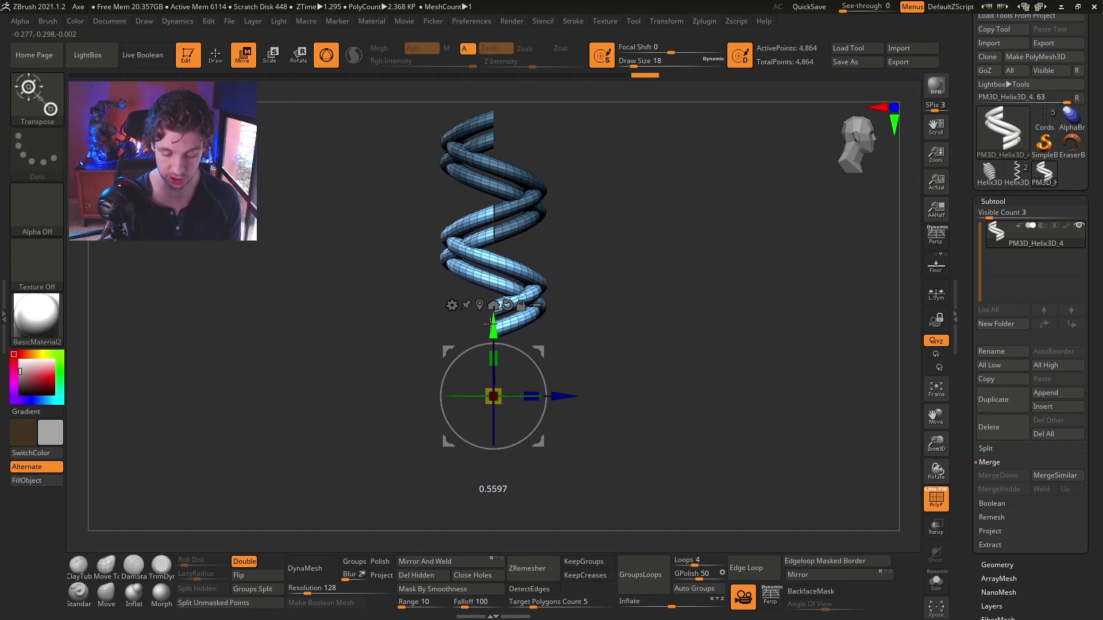
pyautogui.keyDown('ctrl'); pyautogui.moveTo(491, 324); pyautogui.dragTo(486, 525); pyautogui.keyUp('ctrl')
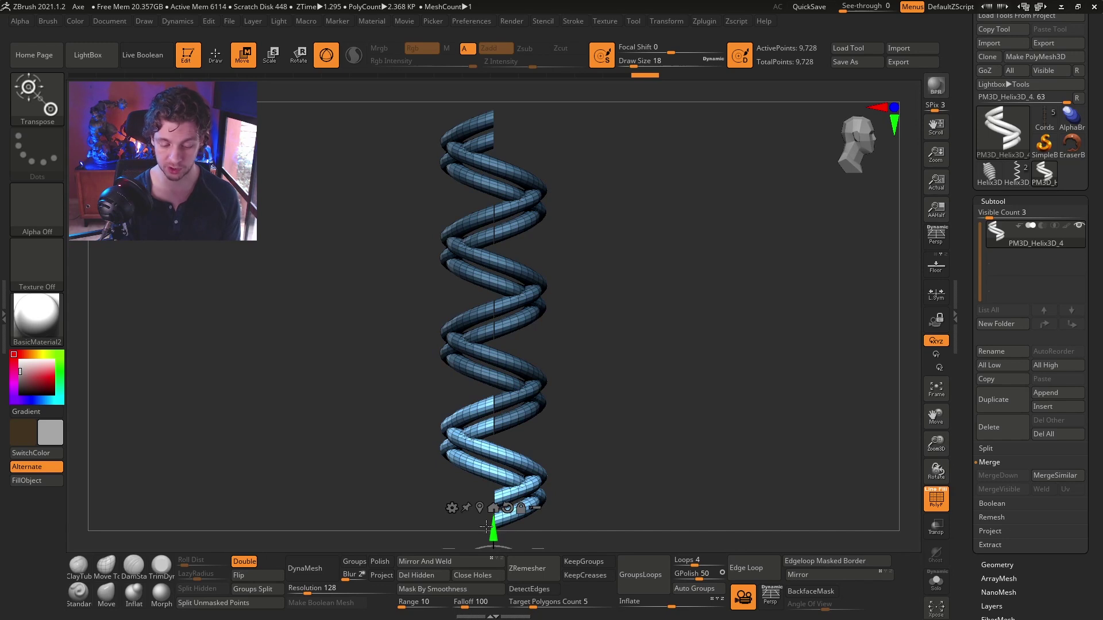
pyautogui.keyDown('ctrl'); pyautogui.moveTo(486, 527); pyautogui.dragTo(484, 528); pyautogui.keyUp('ctrl')
pyautogui.press('q')
pyautogui.moveTo(657, 325); pyautogui.dragTo(716, 335)
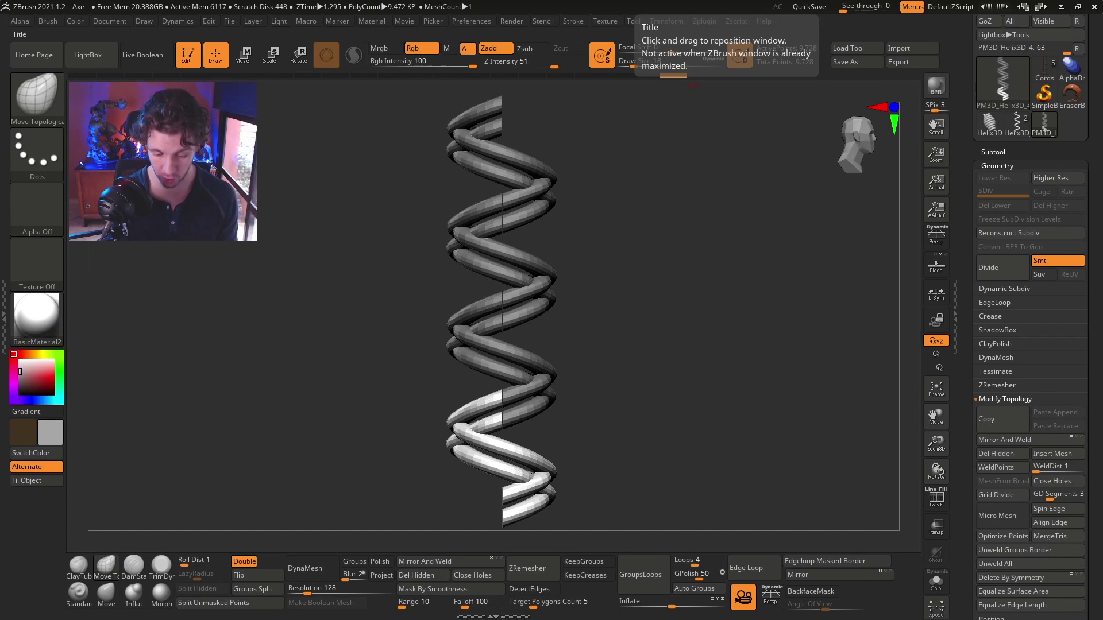
# Clear the mask covering the upper copies of the cord segment
pyautogui.moveTo(548, 244); pyautogui.dragTo(570, 246)
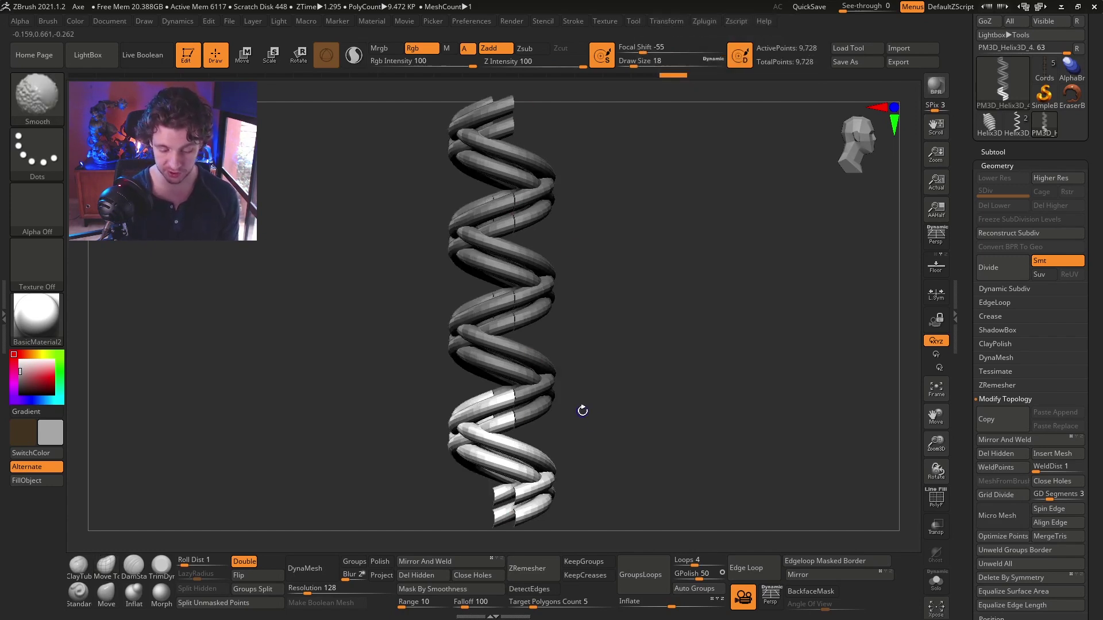
pyautogui.hotkey('shift', 'f')
pyautogui.hotkey('shift', 'f')
pyautogui.keyDown('ctrl'); pyautogui.moveTo(611, 249); pyautogui.dragTo(687, 397); pyautogui.keyUp('ctrl')
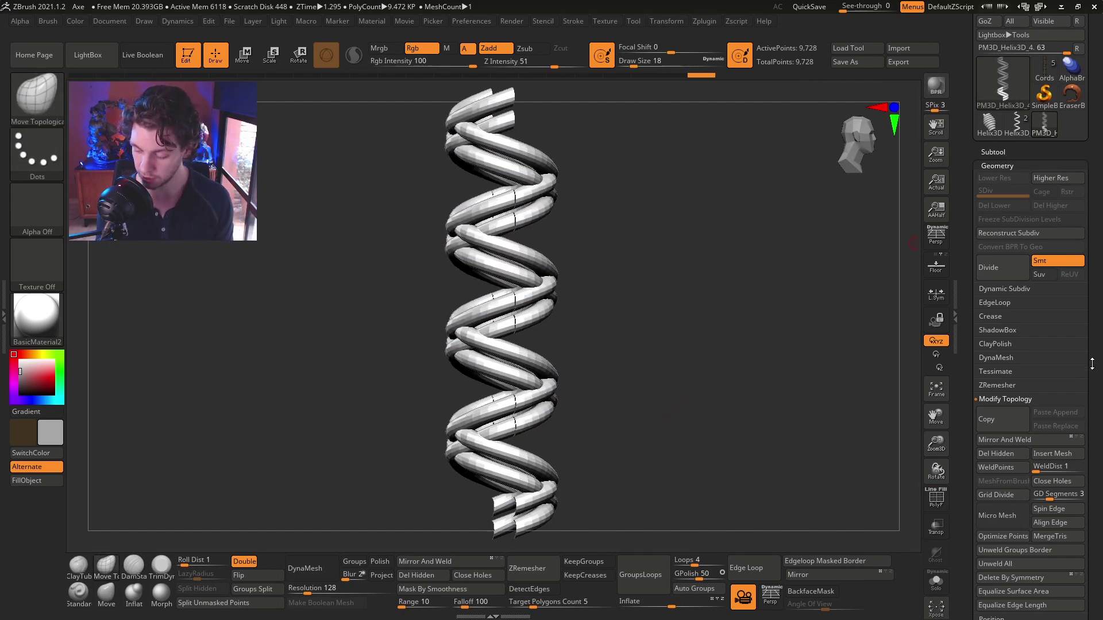
# Weld the meeting points of the stacked cord segments using a weld distance of 10
pyautogui.scroll(-3, 1093, 364)
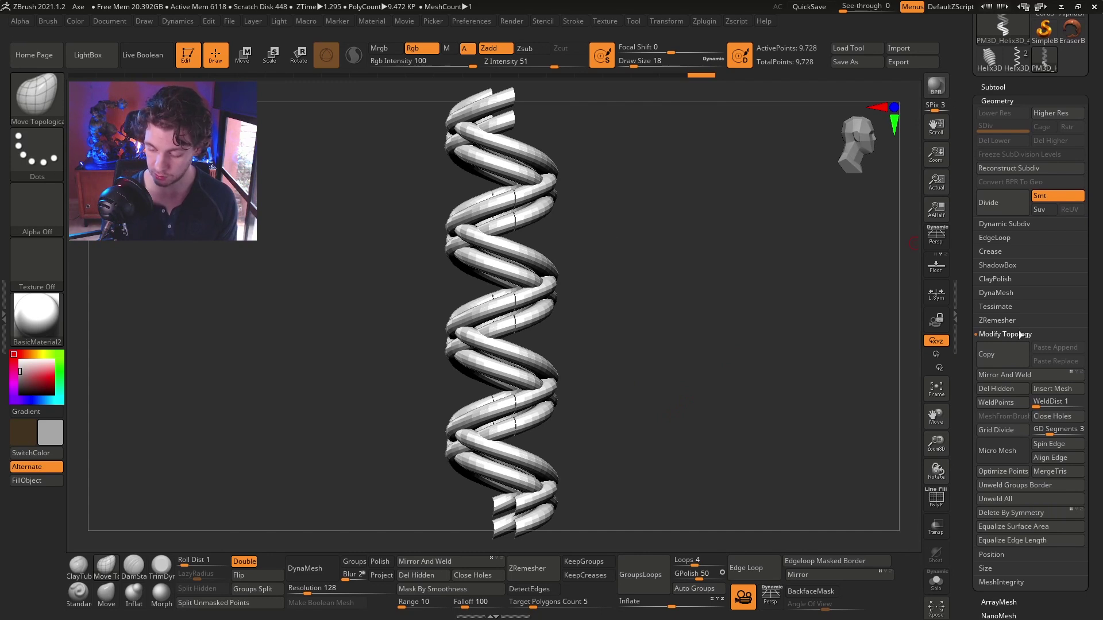
pyautogui.scroll(-3, 1097, 394)
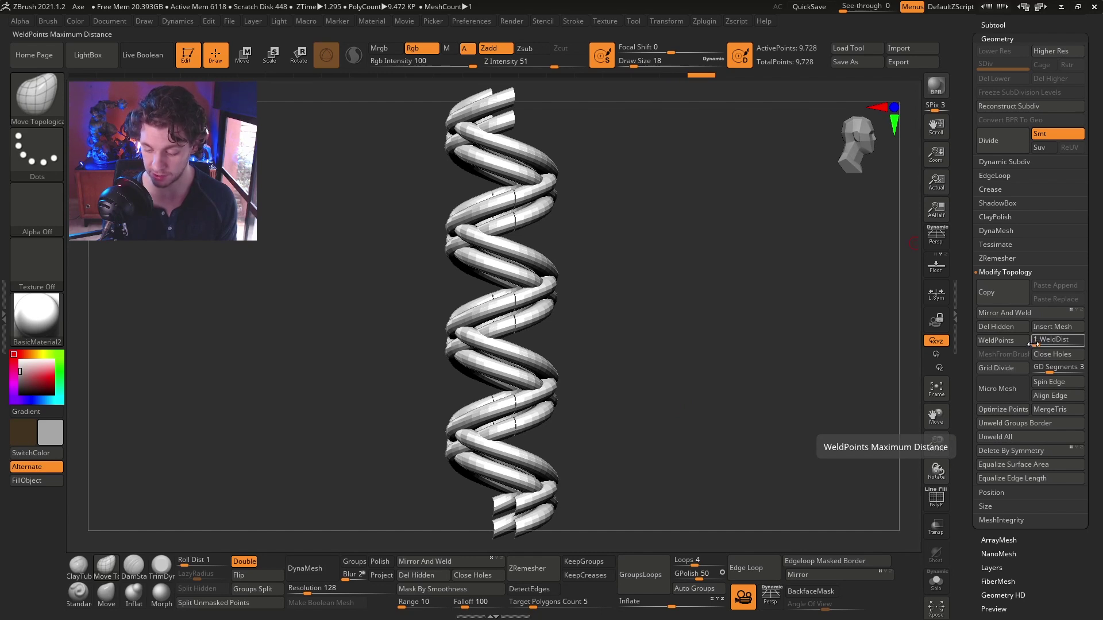
pyautogui.click(1037, 345)
pyautogui.write('10')
pyautogui.click(1024, 346)
pyautogui.keyDown('alt'); pyautogui.moveTo(702, 342); pyautogui.dragTo(693, 291); pyautogui.keyUp('alt')
pyautogui.hotkey('shift', 'f')
pyautogui.moveTo(731, 323)
pyautogui.mouseDown()
pyautogui.moveTo(759, 328)
pyautogui.moveTo(739, 335)
pyautogui.moveTo(726, 321)
pyautogui.moveTo(725, 341)
pyautogui.mouseUp()
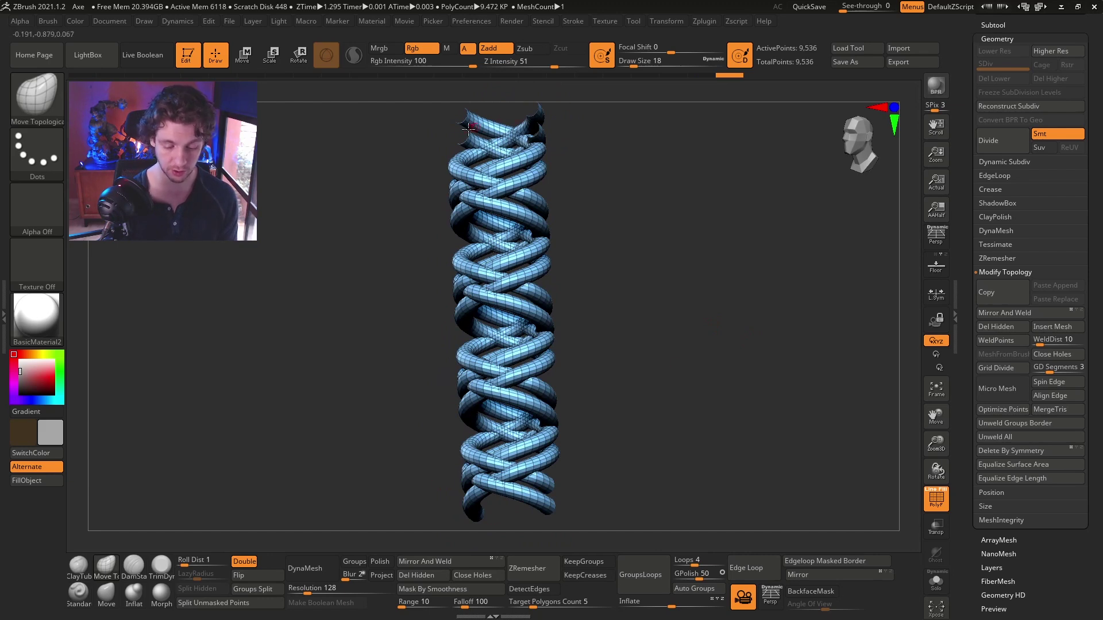
pyautogui.moveTo(658, 417); pyautogui.dragTo(705, 396)
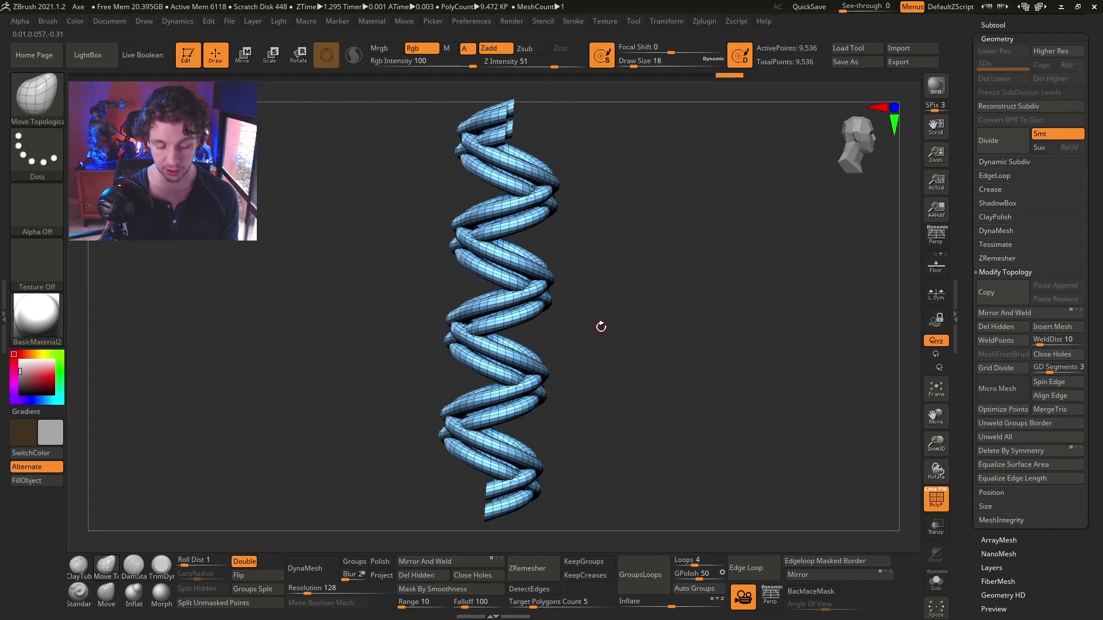
pyautogui.moveTo(600, 329); pyautogui.dragTo(716, 385)
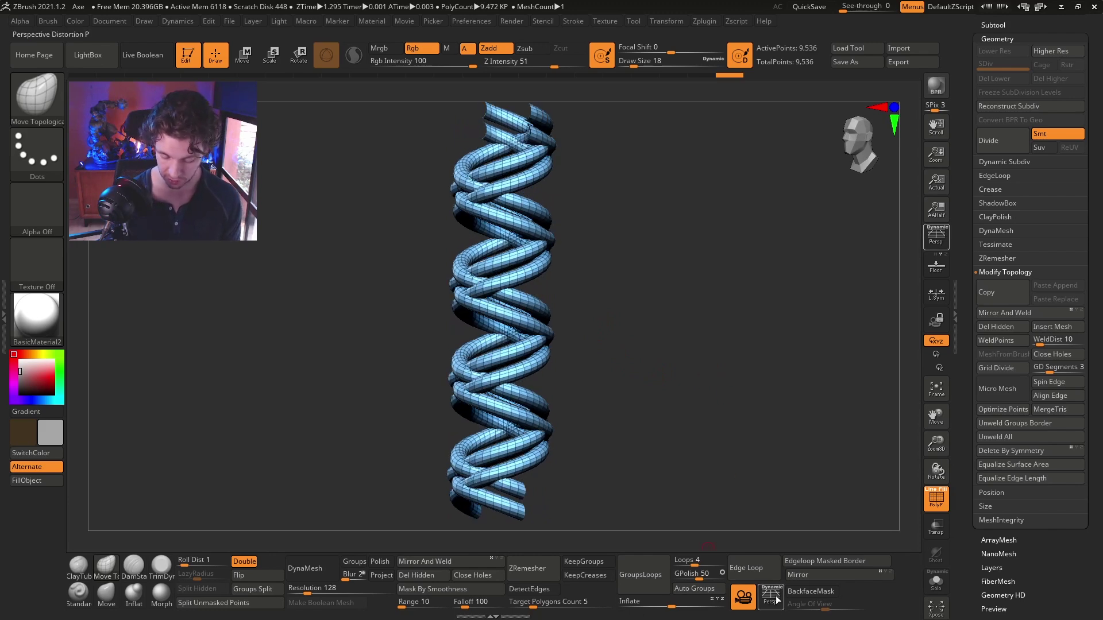
# Assign automatic polygroups to the cords, isolate one strand to check its continuity, and show all strands again
pyautogui.click(700, 594)
pyautogui.moveTo(690, 401)
pyautogui.mouseDown()
pyautogui.moveTo(744, 330)
pyautogui.moveTo(718, 322)
pyautogui.mouseUp()
pyautogui.keyDown('ctrl'); pyautogui.keyDown('shift'); pyautogui.click(487, 240); pyautogui.keyUp('shift'); pyautogui.keyUp('ctrl')
pyautogui.moveTo(562, 246)
pyautogui.mouseDown()
pyautogui.moveTo(650, 308)
pyautogui.moveTo(591, 315)
pyautogui.moveTo(469, 293)
pyautogui.mouseUp()
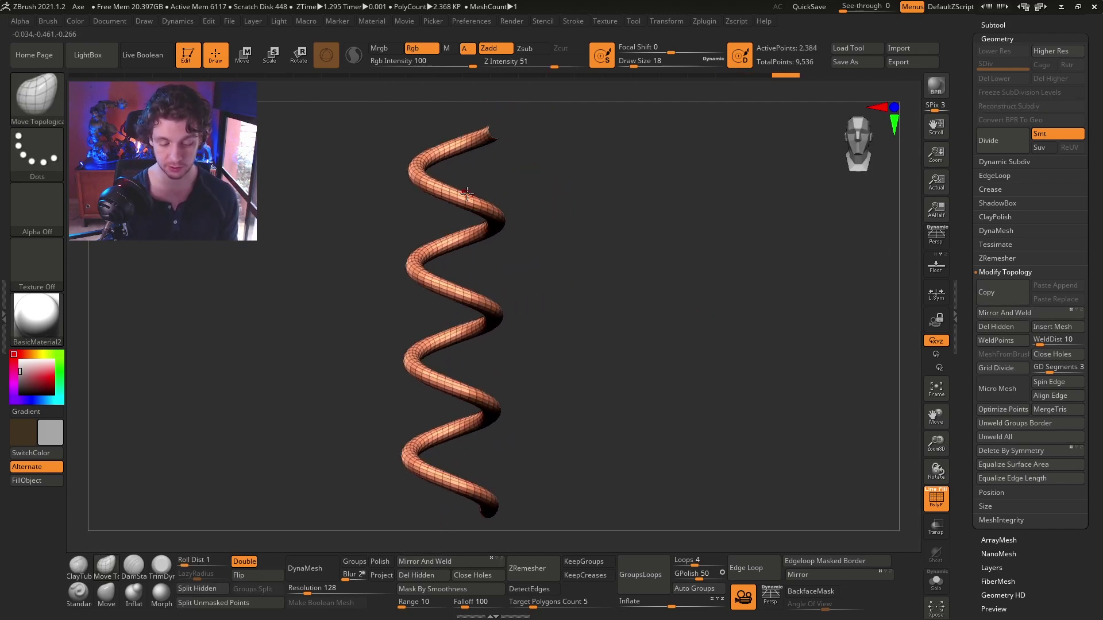
pyautogui.keyDown('ctrl'); pyautogui.keyDown('shift'); pyautogui.click(679, 416); pyautogui.keyUp('shift'); pyautogui.keyUp('ctrl')
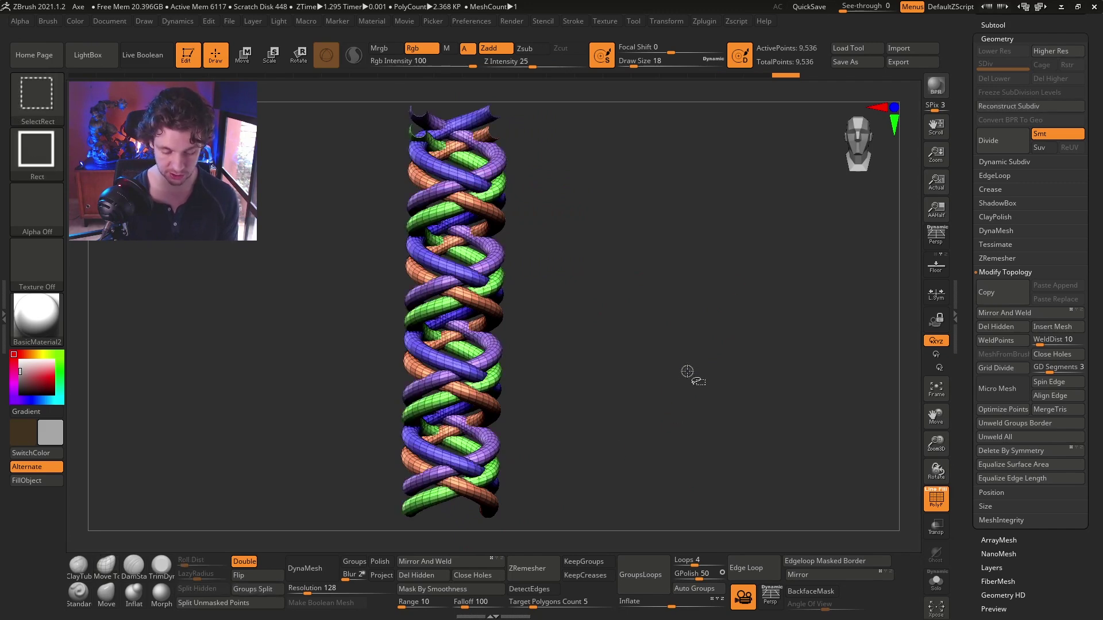
# Close the holes at the open ends of the four cords
pyautogui.moveTo(655, 434); pyautogui.dragTo(655, 458)
pyautogui.click(485, 577)
pyautogui.moveTo(645, 261); pyautogui.dragTo(642, 342)
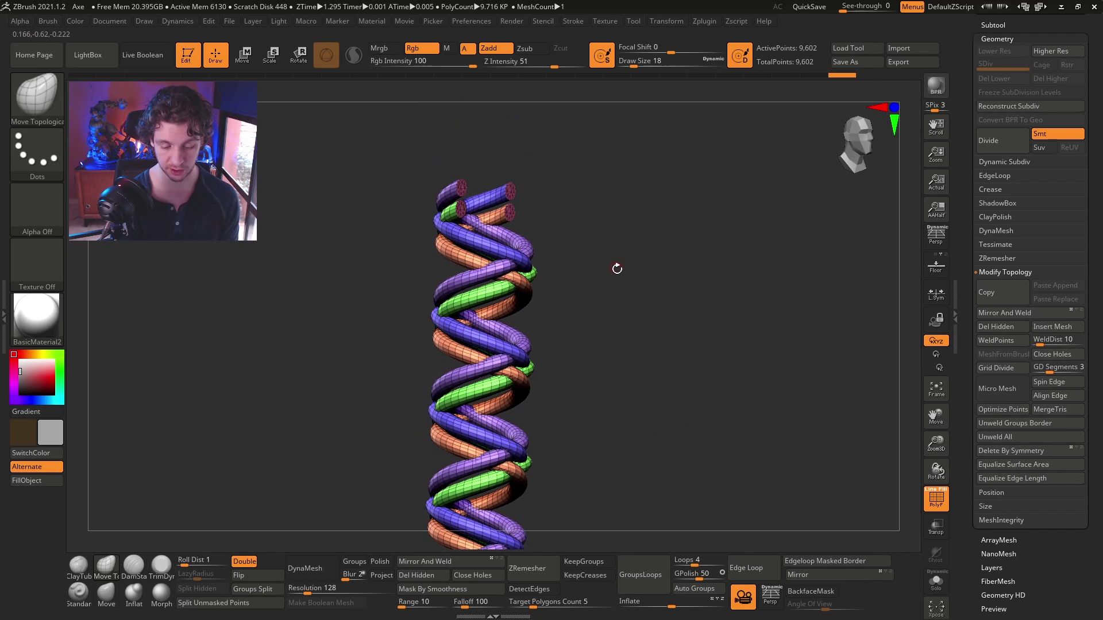
pyautogui.moveTo(623, 276)
pyautogui.mouseDown()
pyautogui.moveTo(677, 275)
pyautogui.moveTo(689, 295)
pyautogui.moveTo(695, 262)
pyautogui.moveTo(698, 295)
pyautogui.mouseUp()
pyautogui.moveTo(707, 385)
pyautogui.keyDown('alt'); pyautogui.mouseDown()
pyautogui.moveTo(707, 414)
pyautogui.moveTo(690, 375)
pyautogui.mouseUp(); pyautogui.keyUp('alt')
pyautogui.hotkey('shift', 'f')
pyautogui.moveTo(692, 417)
pyautogui.mouseDown()
pyautogui.moveTo(711, 424)
pyautogui.moveTo(690, 275)
pyautogui.mouseUp()
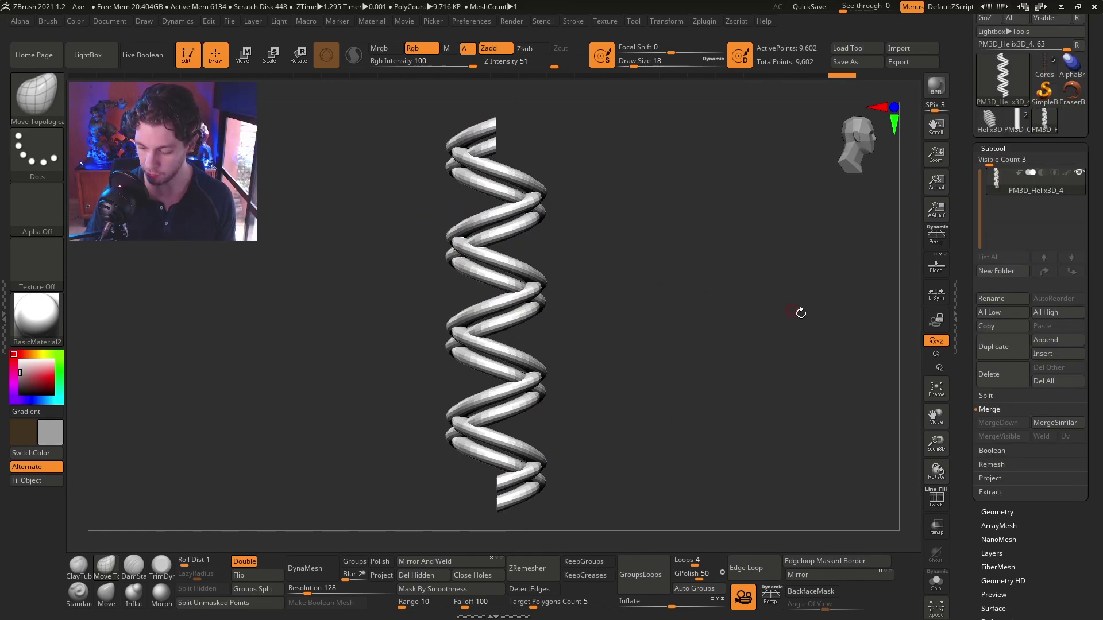
# Insert the PM3D_Cylinder3D2 mesh as a subtool and raise it along its length inside the cord wrap
pyautogui.click(1047, 355)
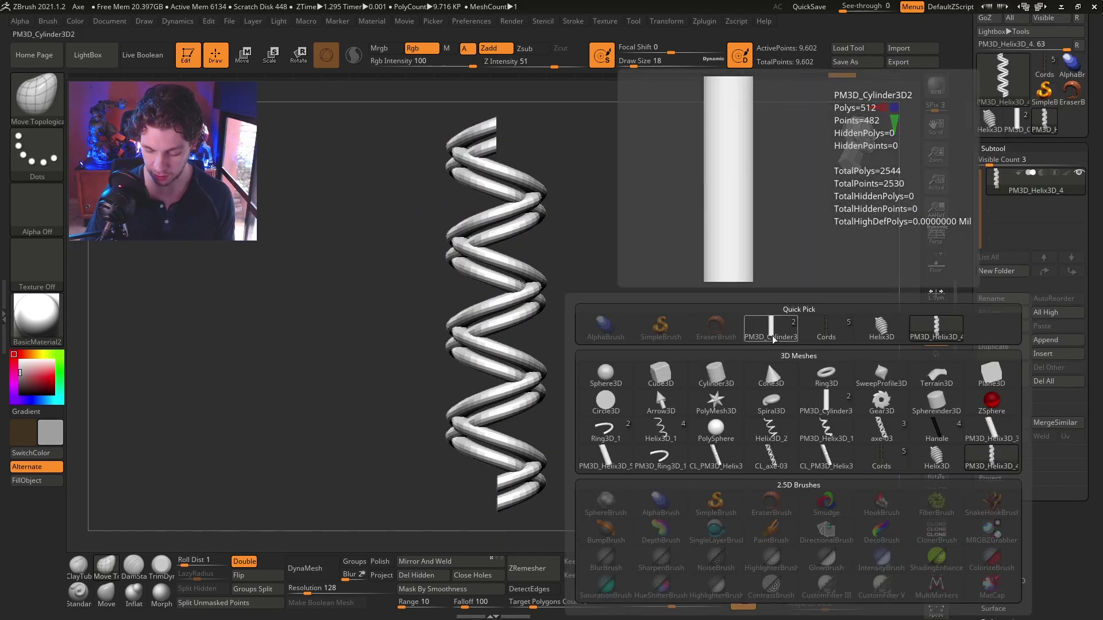
pyautogui.click(774, 339)
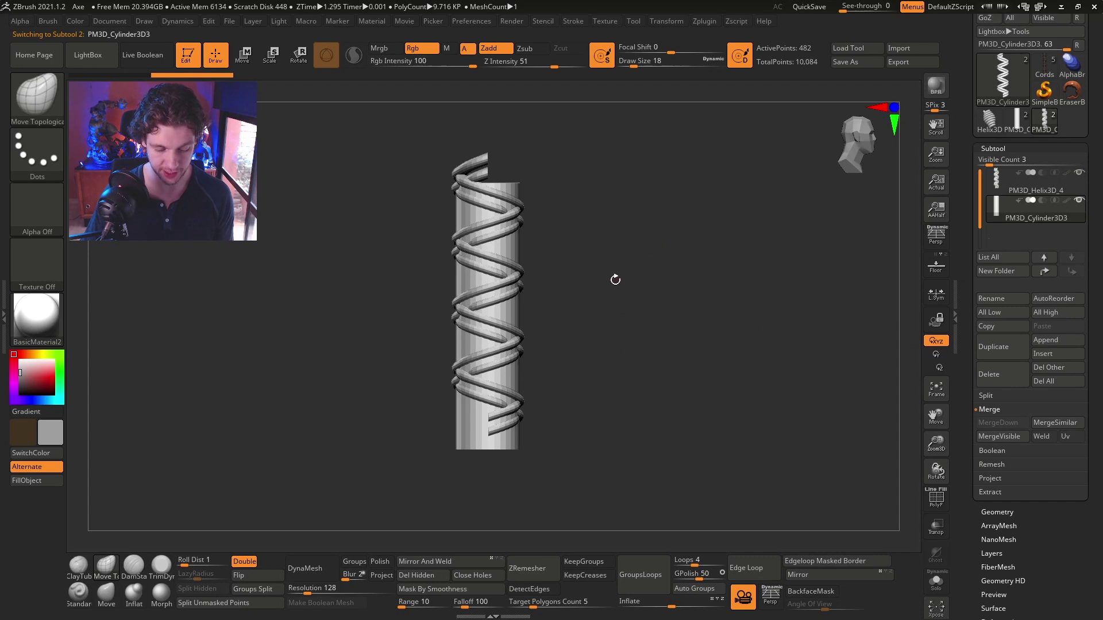
pyautogui.press('w')
pyautogui.moveTo(611, 254); pyautogui.dragTo(601, 266)
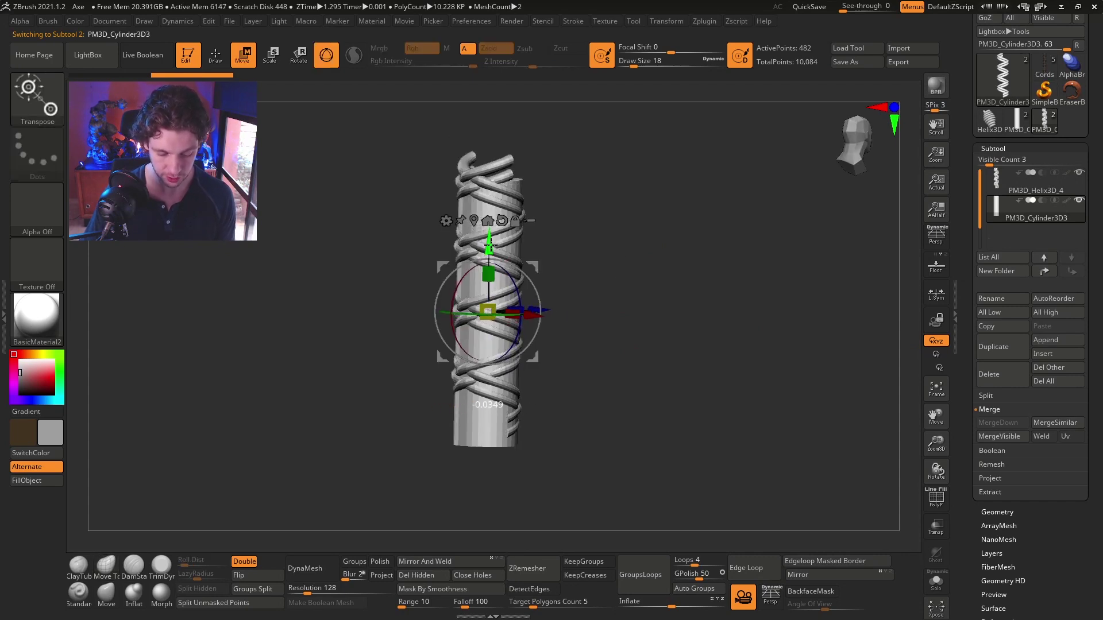
pyautogui.moveTo(490, 244); pyautogui.dragTo(490, 222)
pyautogui.keyDown('alt'); pyautogui.moveTo(638, 251); pyautogui.dragTo(654, 286); pyautogui.keyUp('alt')
pyautogui.moveTo(488, 287); pyautogui.dragTo(490, 287)
pyautogui.press('q')
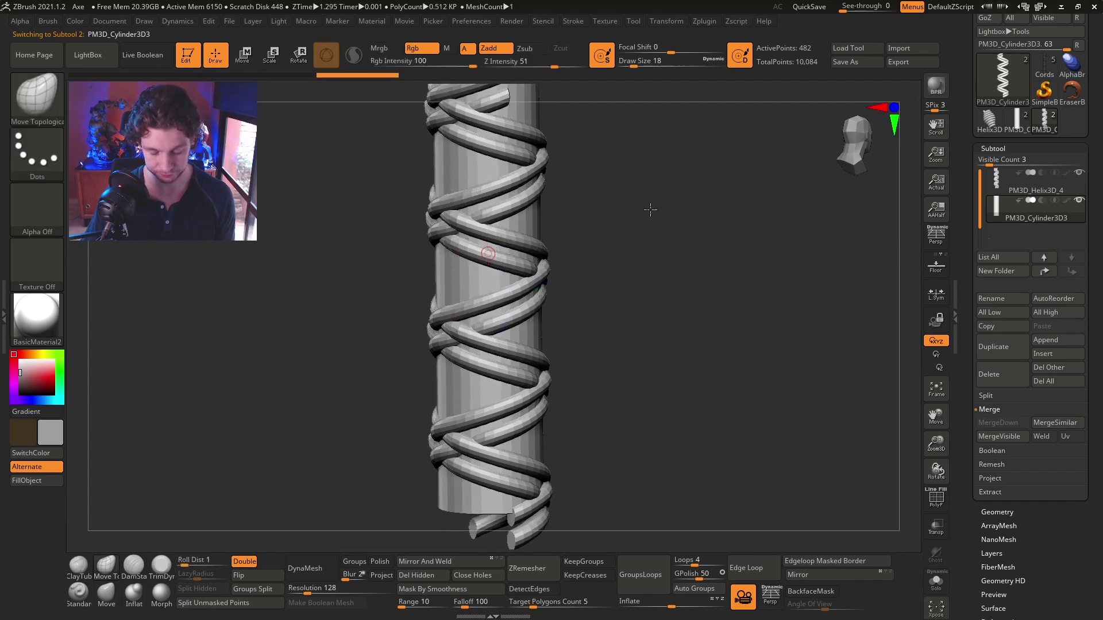
# Select the cord subtool and thin its strands with an Inflate deformation of -8
pyautogui.moveTo(650, 210); pyautogui.dragTo(505, 257)
pyautogui.keyDown('alt'); pyautogui.click(504, 244); pyautogui.keyUp('alt')
pyautogui.moveTo(603, 244); pyautogui.dragTo(633, 253)
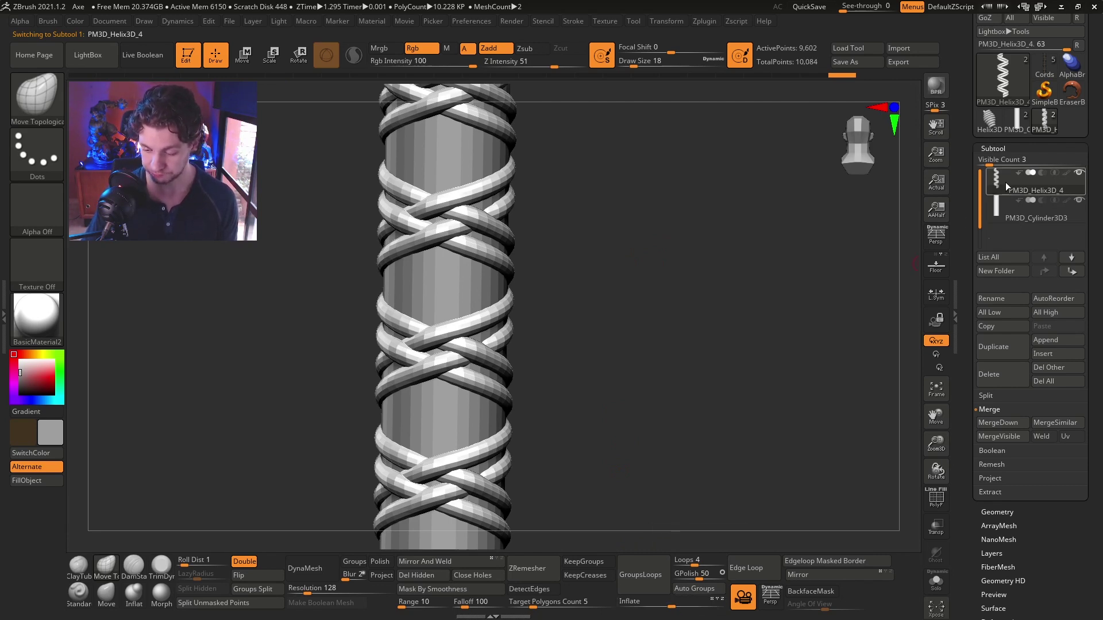
pyautogui.click(997, 149)
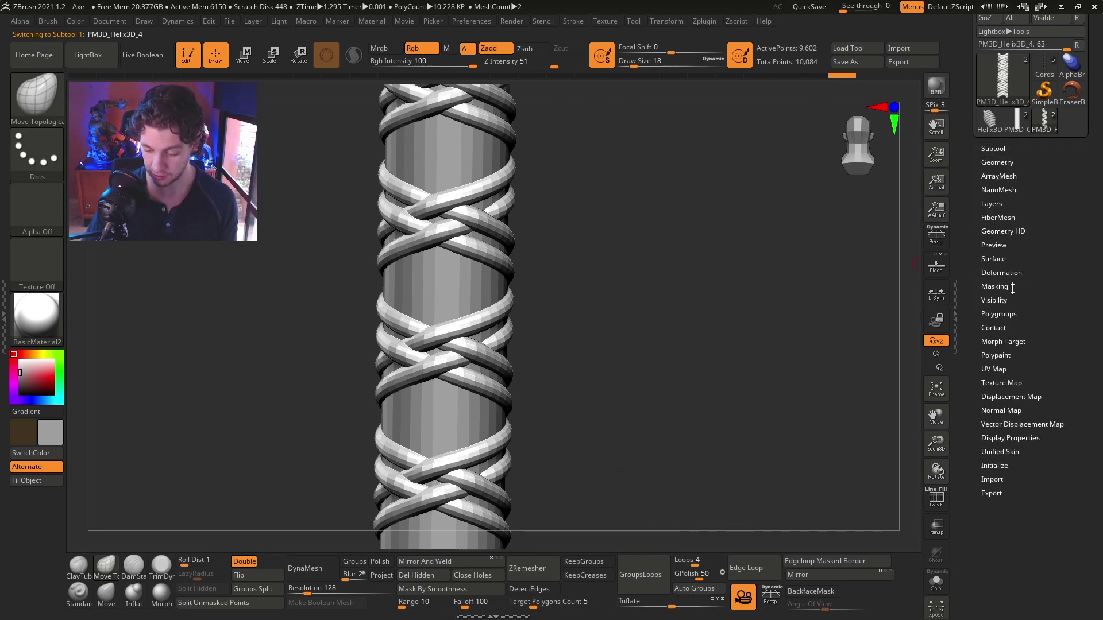
pyautogui.click(1002, 273)
pyautogui.scroll(-5, 1006, 173)
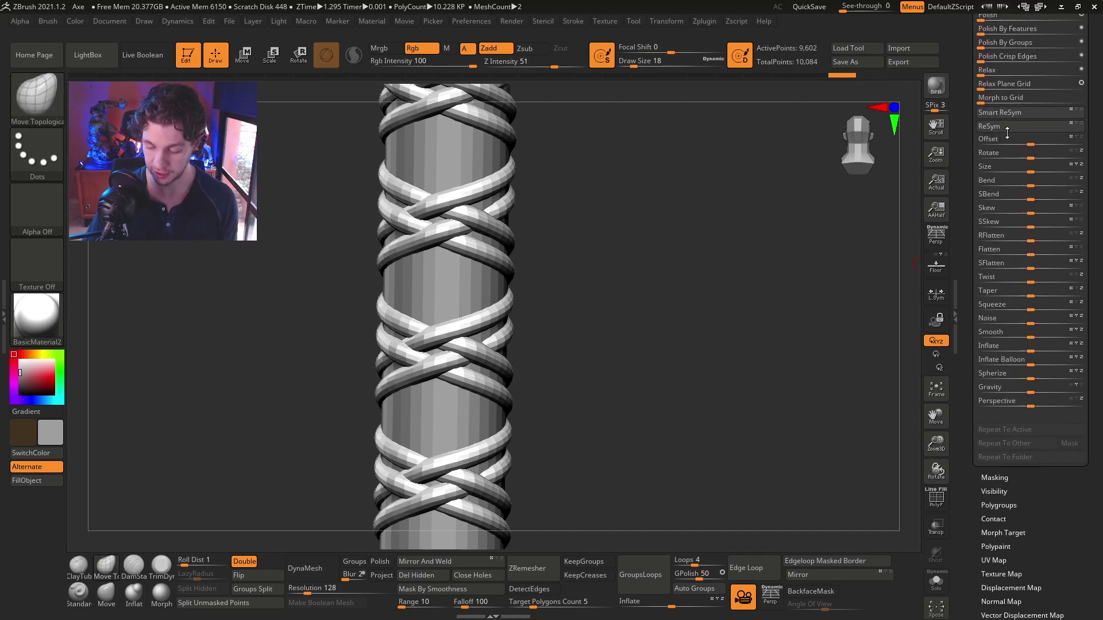
pyautogui.scroll(-2, 1006, 126)
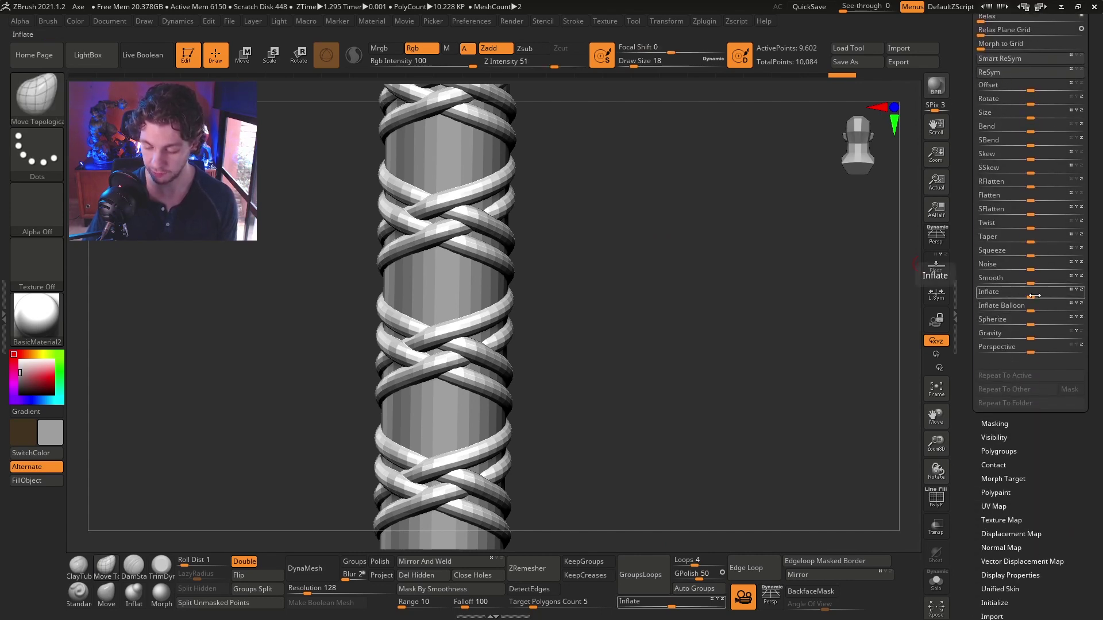
pyautogui.moveTo(1034, 295); pyautogui.dragTo(1026, 295)
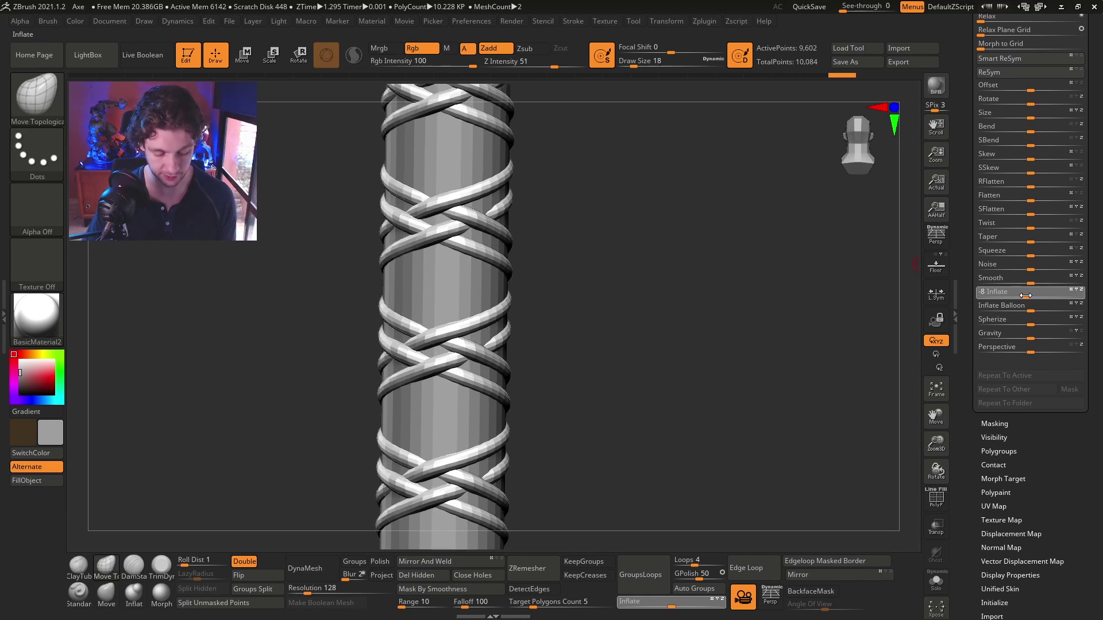
pyautogui.moveTo(1026, 295); pyautogui.dragTo(1026, 295)
# Scale and reposition the cord wrap so that it fits closely around the cylinder and matches its length
pyautogui.moveTo(722, 302); pyautogui.dragTo(626, 229)
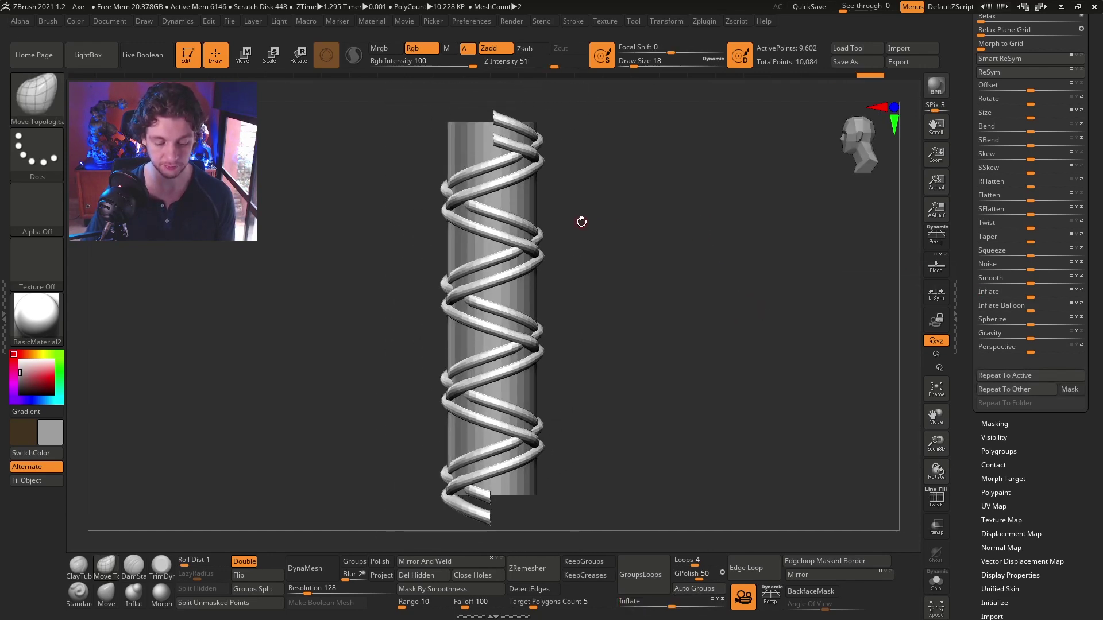
pyautogui.press('e')
pyautogui.keyDown('alt'); pyautogui.moveTo(629, 423); pyautogui.dragTo(628, 390); pyautogui.keyUp('alt')
pyautogui.click(486, 393)
pyautogui.keyDown('alt'); pyautogui.moveTo(631, 242); pyautogui.dragTo(669, 313); pyautogui.keyUp('alt')
pyautogui.moveTo(497, 292); pyautogui.dragTo(503, 286)
pyautogui.moveTo(683, 254); pyautogui.dragTo(648, 252)
pyautogui.keyDown('alt'); pyautogui.moveTo(667, 224); pyautogui.dragTo(636, 291); pyautogui.keyUp('alt')
pyautogui.moveTo(497, 270); pyautogui.dragTo(498, 279)
pyautogui.moveTo(606, 263); pyautogui.dragTo(566, 261)
pyautogui.moveTo(495, 249); pyautogui.dragTo(495, 240)
pyautogui.moveTo(660, 228); pyautogui.dragTo(524, 232)
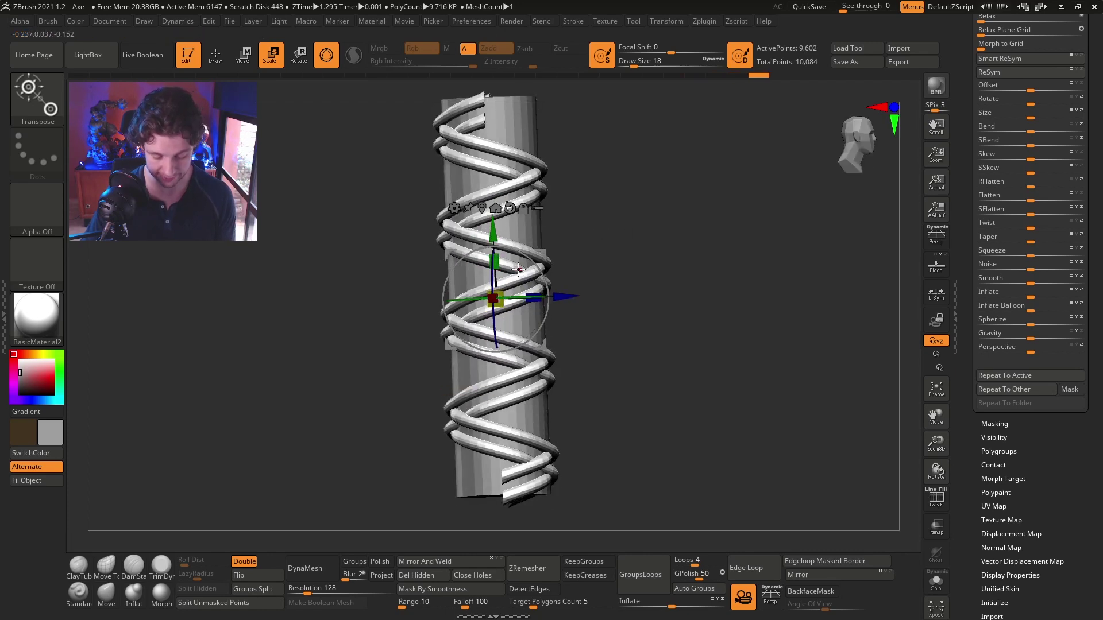
pyautogui.press('q')
# Examine the fit of the cord wrap around the cylinder from the top, side and angled views
pyautogui.moveTo(628, 214)
pyautogui.mouseDown()
pyautogui.moveTo(628, 172)
pyautogui.moveTo(674, 262)
pyautogui.mouseUp()
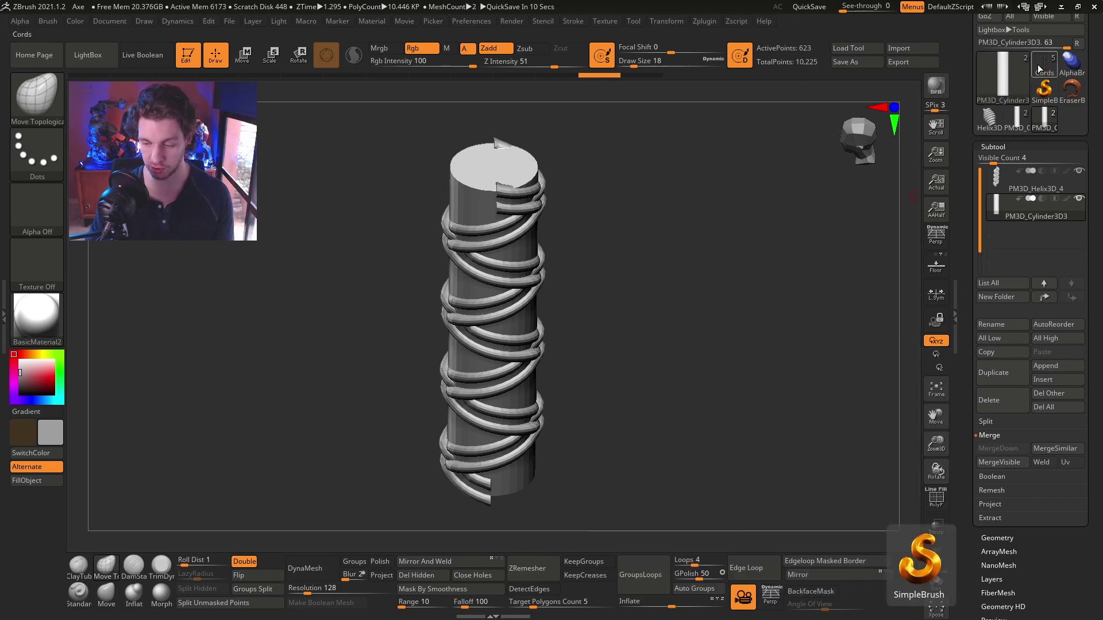
pyautogui.moveTo(1035, 62)
pyautogui.moveTo(653, 233); pyautogui.dragTo(657, 257)
pyautogui.keyDown('shift'); pyautogui.moveTo(646, 319); pyautogui.dragTo(630, 318); pyautogui.keyUp('shift')
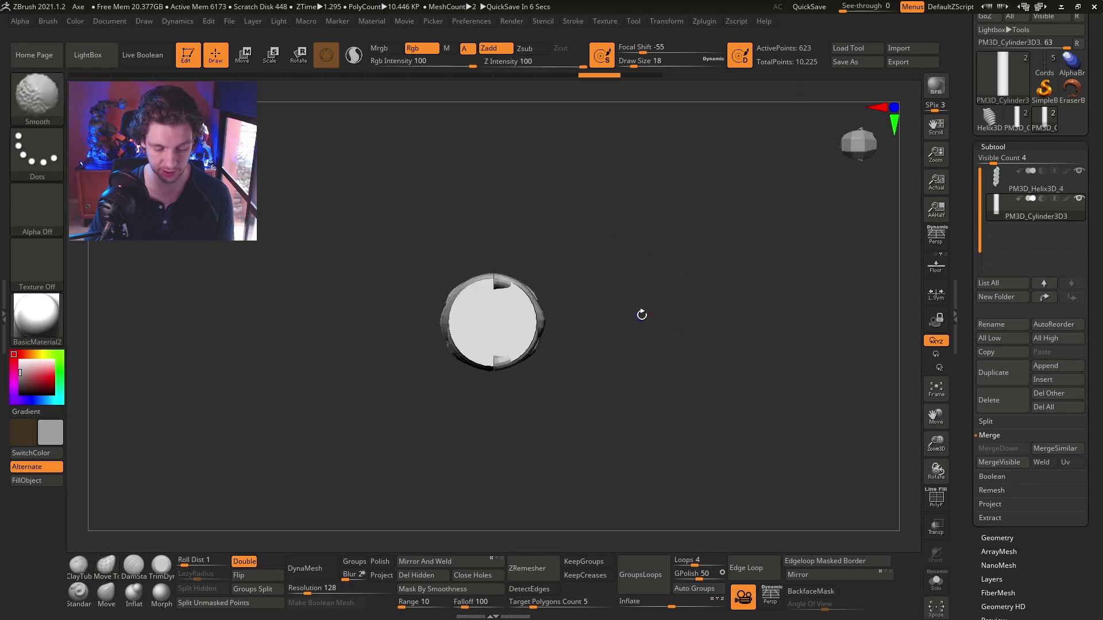
pyautogui.moveTo(616, 417); pyautogui.dragTo(625, 312)
pyautogui.keyDown('shift'); pyautogui.moveTo(660, 233); pyautogui.dragTo(665, 268); pyautogui.keyUp('shift')
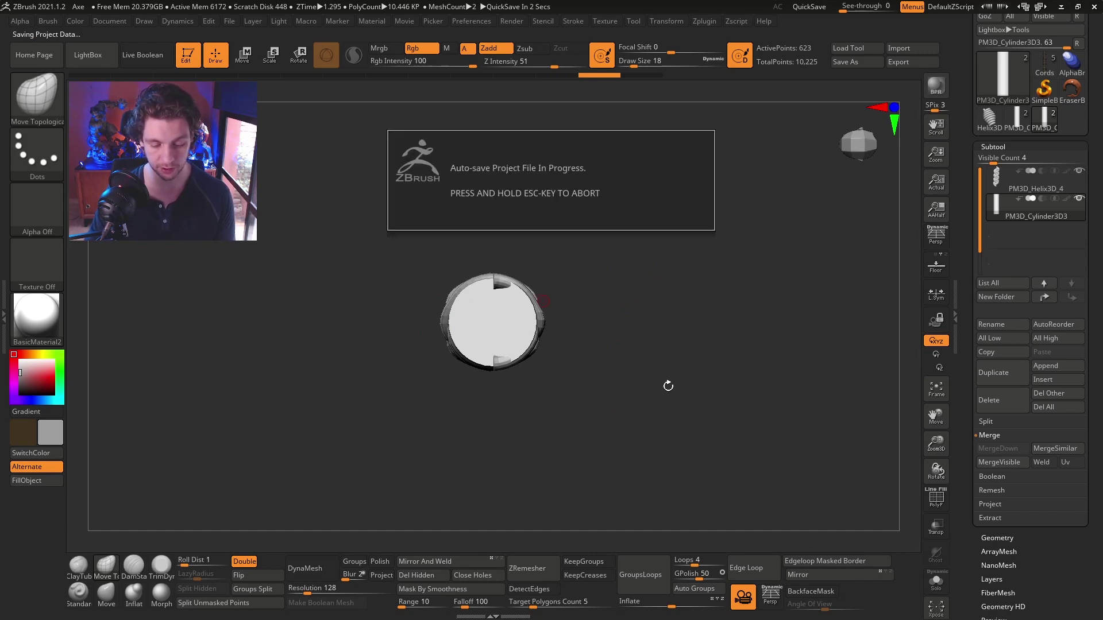
pyautogui.keyDown('shift'); pyautogui.moveTo(668, 386); pyautogui.dragTo(680, 264); pyautogui.keyUp('shift')
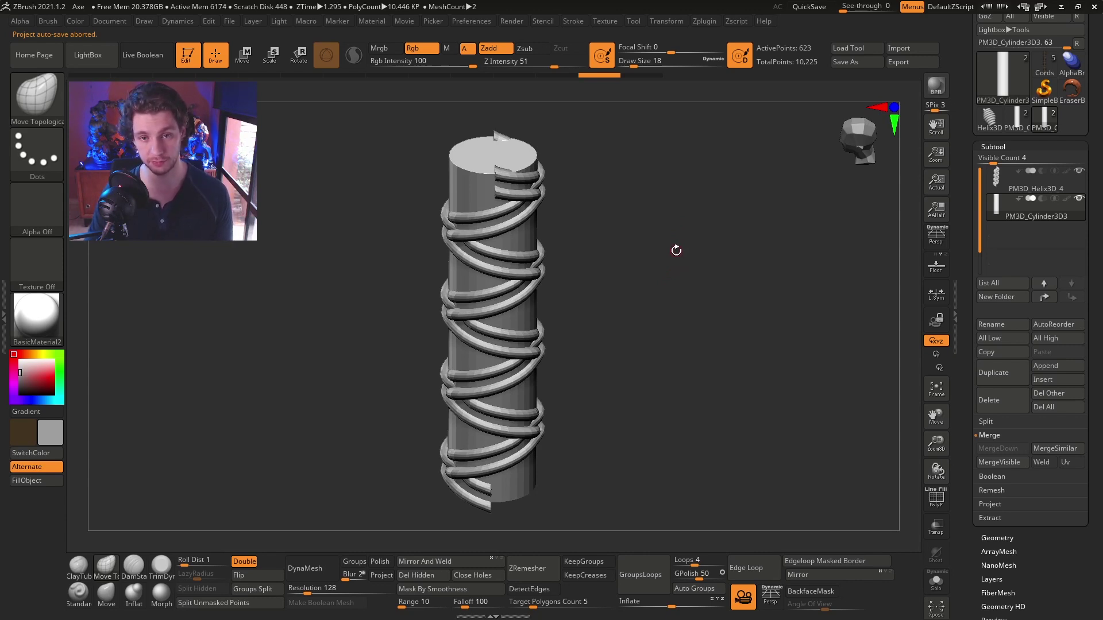
pyautogui.keyDown('shift'); pyautogui.moveTo(665, 332); pyautogui.dragTo(660, 308); pyautogui.keyUp('shift')
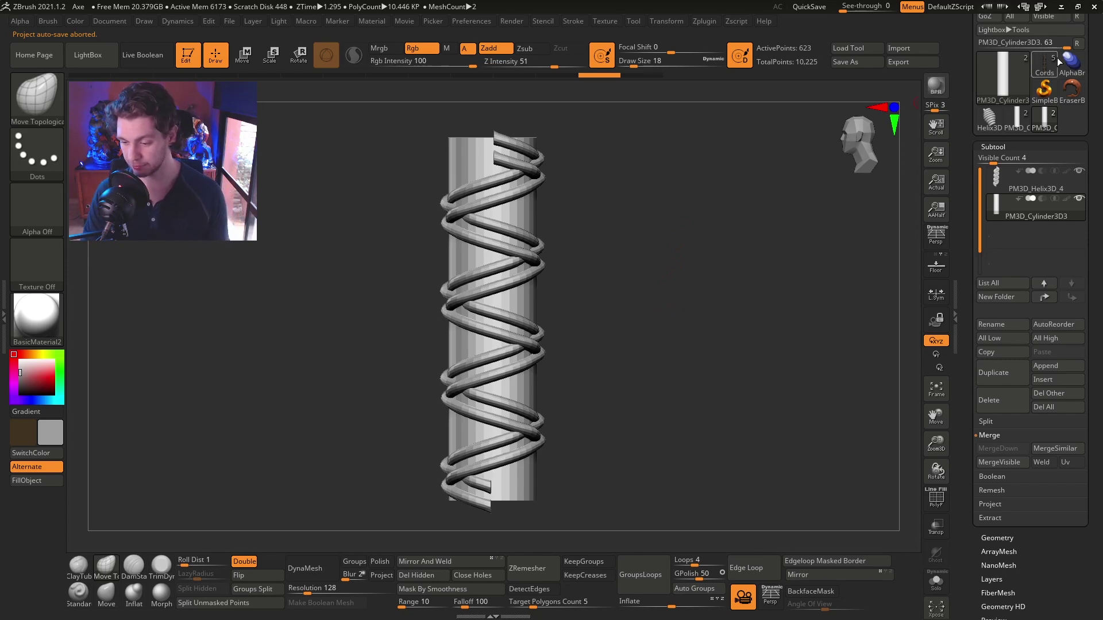
# Select the cord subtool, display its wireframe, and merge it down with the cylinder into one subtool
pyautogui.click(1028, 183)
pyautogui.hotkey('shift', 'f')
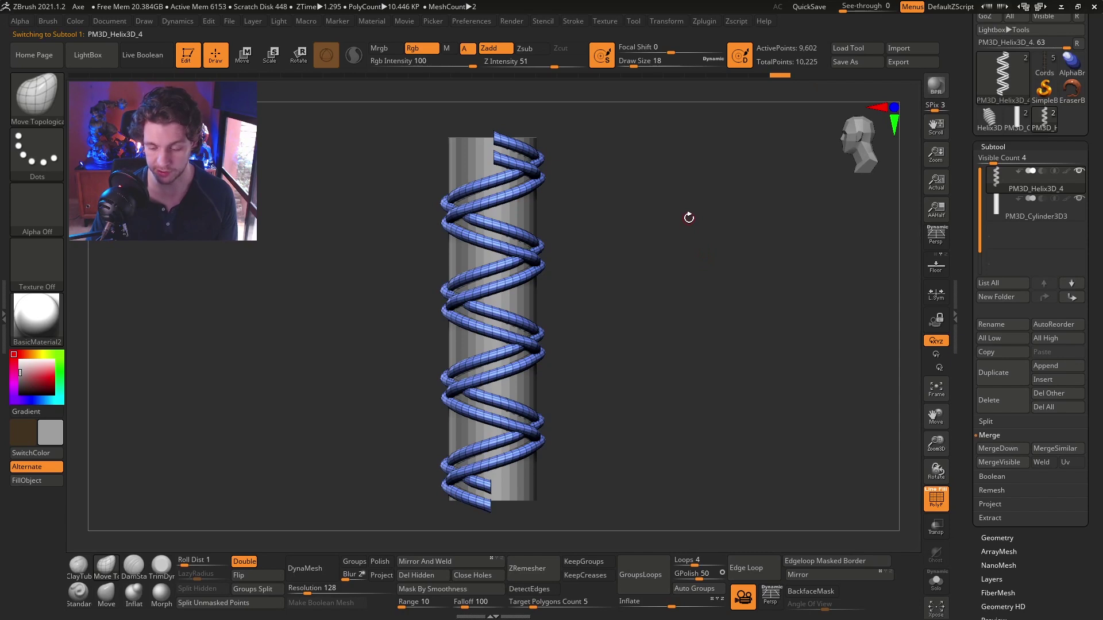
pyautogui.moveTo(688, 218); pyautogui.dragTo(785, 254)
pyautogui.moveTo(830, 224); pyautogui.dragTo(745, 259)
pyautogui.moveTo(829, 286); pyautogui.dragTo(831, 281)
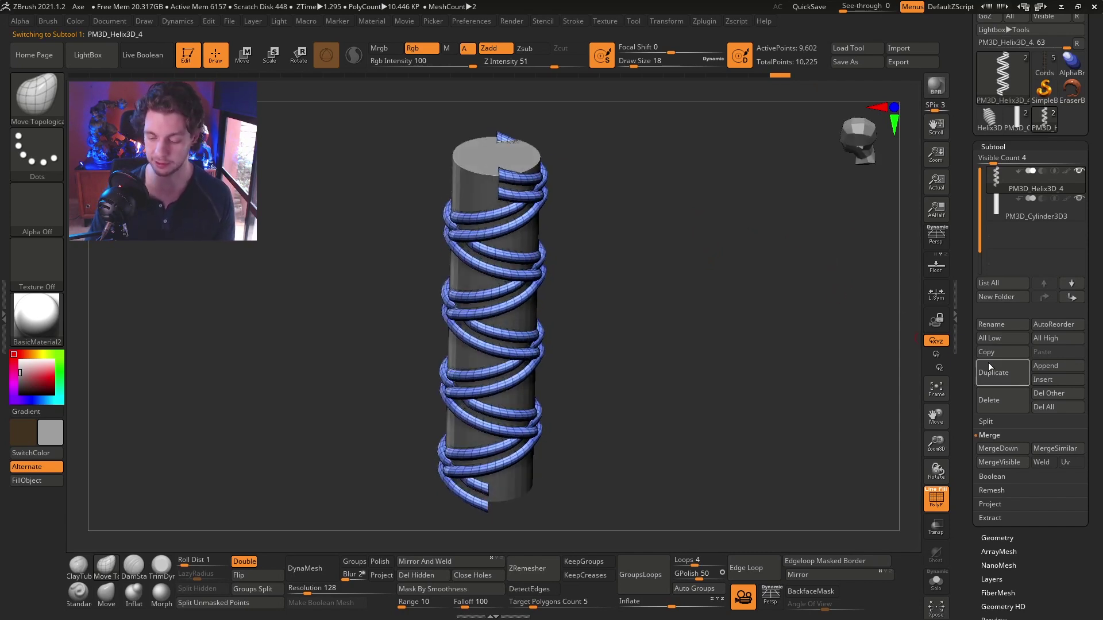
pyautogui.click(1016, 448)
pyautogui.click(900, 470)
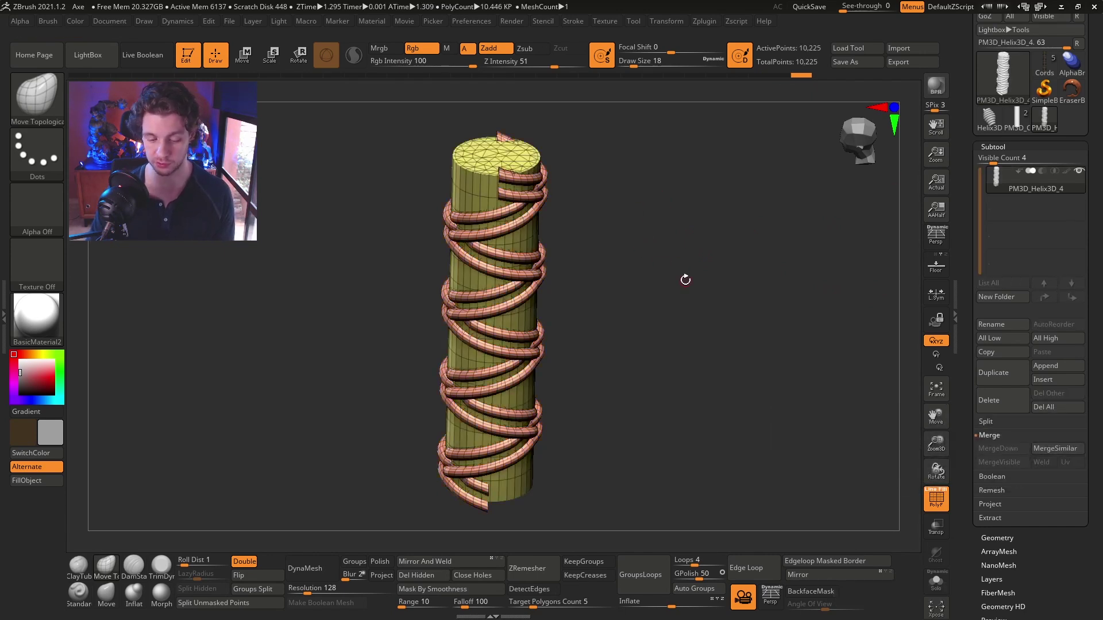
pyautogui.moveTo(696, 308); pyautogui.dragTo(681, 247)
pyautogui.hotkey('shift', 'f')
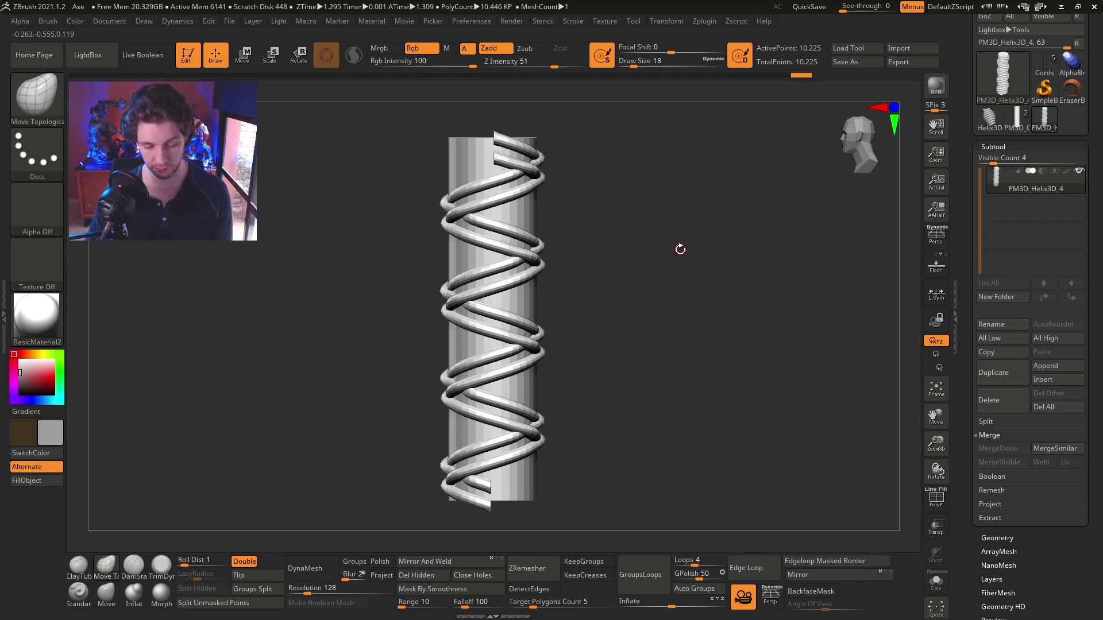
# Apply the Deformer to the merged grip and cords, and try dragging a corner point of its cage before undoing it
pyautogui.press('w')
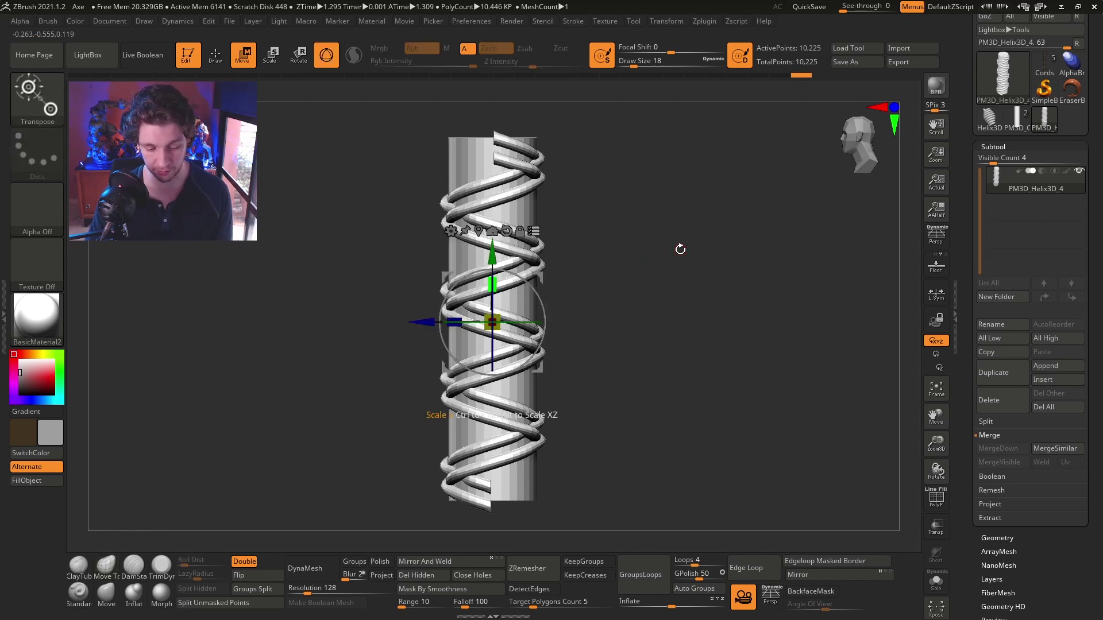
pyautogui.click(452, 230)
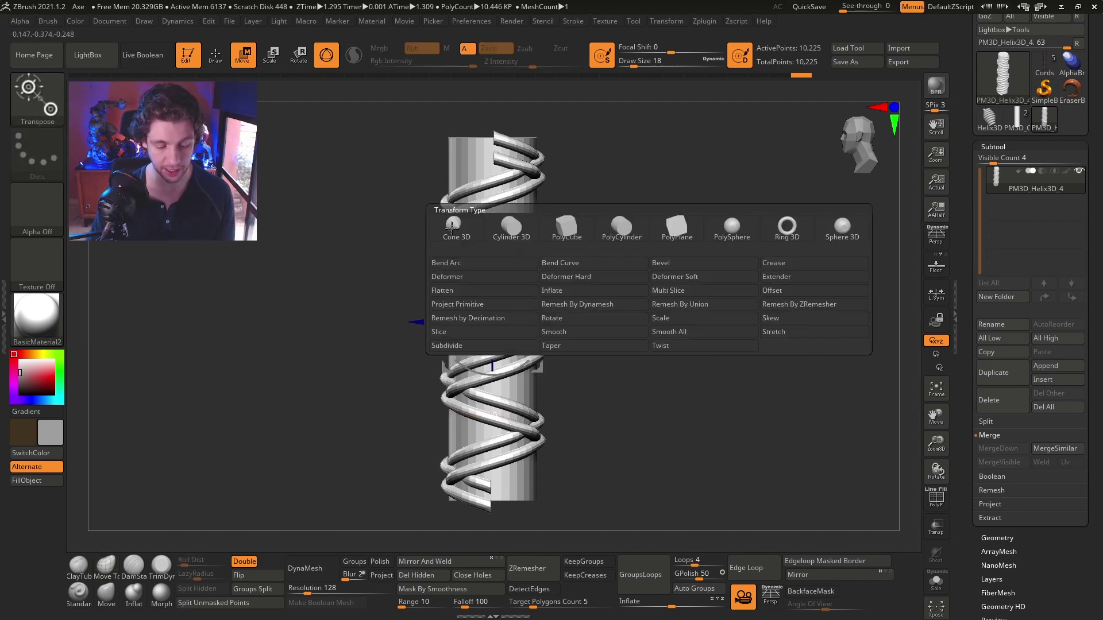
pyautogui.click(464, 281)
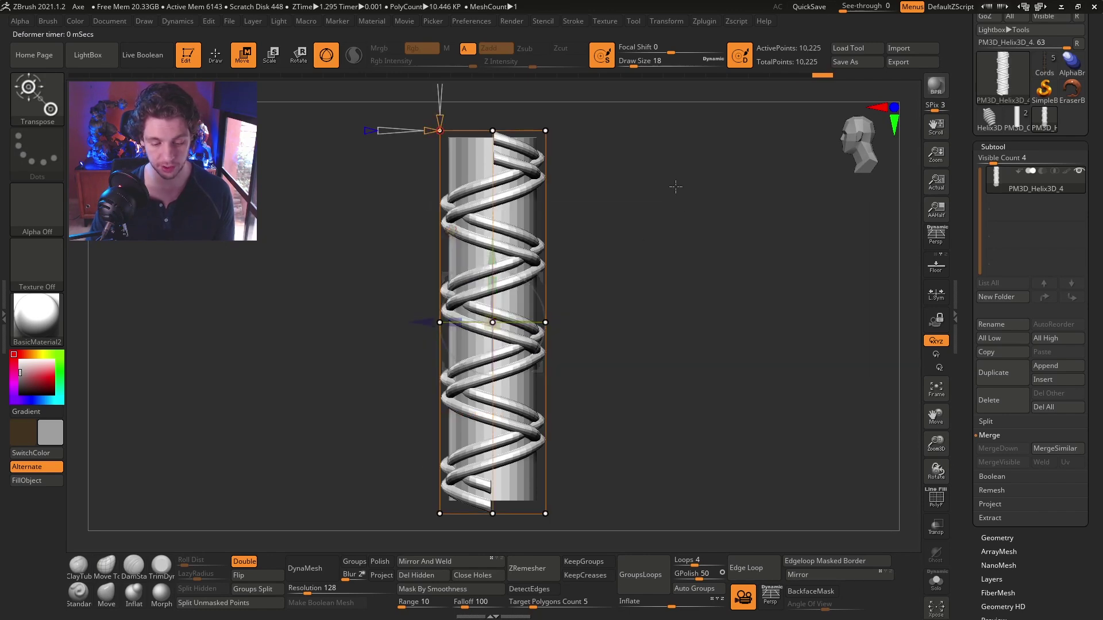
pyautogui.moveTo(673, 224); pyautogui.dragTo(686, 350)
pyautogui.moveTo(703, 298); pyautogui.dragTo(638, 192)
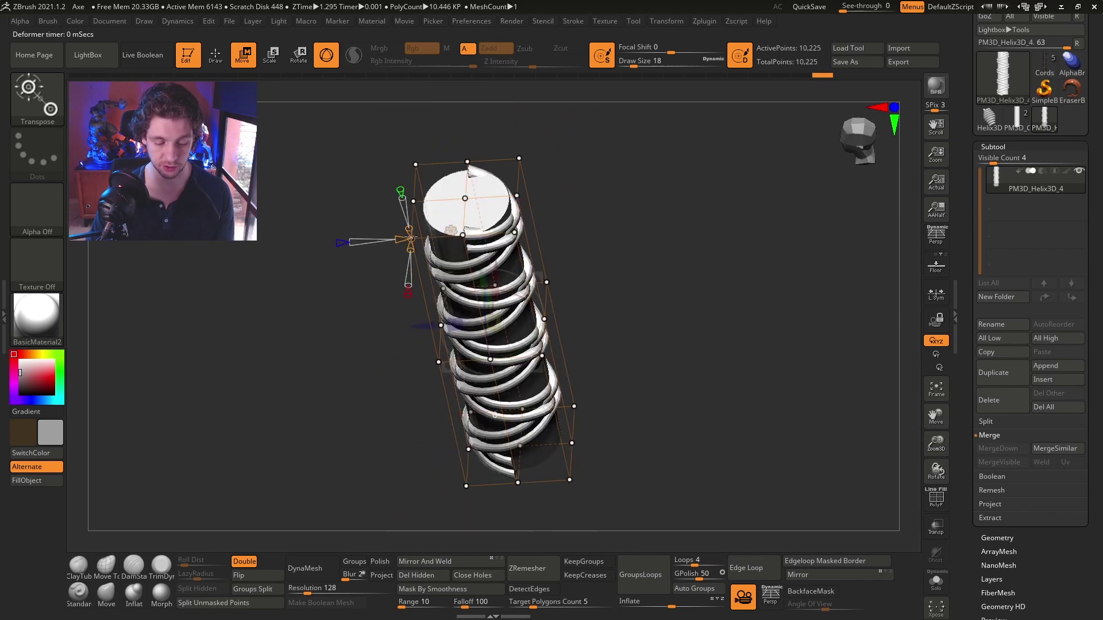
pyautogui.moveTo(409, 237); pyautogui.dragTo(337, 269)
pyautogui.hotkey('ctrl', 'z')
# Raise the deformer cage's resolution to four control points across the grip in both horizontal directions
pyautogui.keyDown('shift'); pyautogui.moveTo(702, 249); pyautogui.dragTo(689, 209); pyautogui.keyUp('shift')
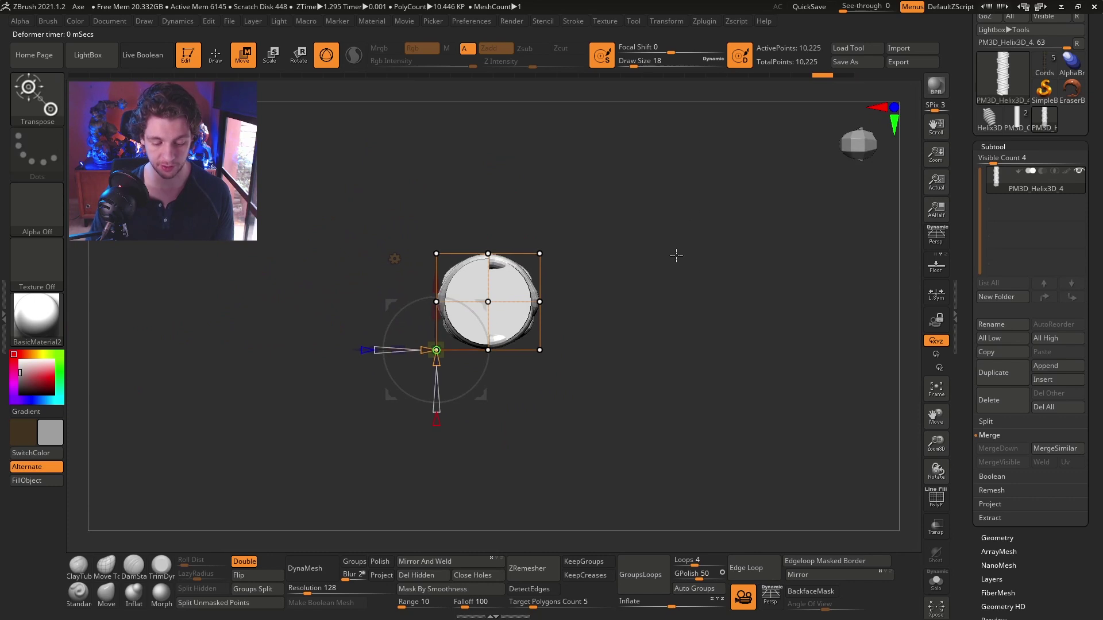
pyautogui.keyDown('alt'); pyautogui.moveTo(676, 256); pyautogui.dragTo(698, 330); pyautogui.keyUp('alt')
pyautogui.keyDown('alt'); pyautogui.moveTo(728, 411); pyautogui.dragTo(605, 352); pyautogui.keyUp('alt')
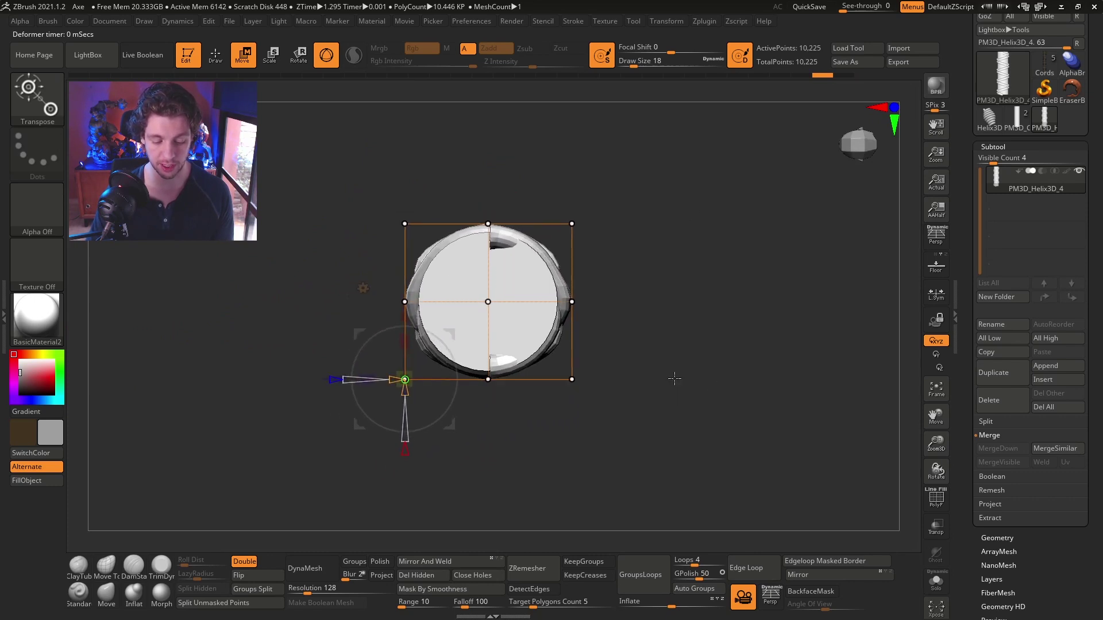
pyautogui.keyDown('alt'); pyautogui.moveTo(655, 420); pyautogui.dragTo(653, 401); pyautogui.keyUp('alt')
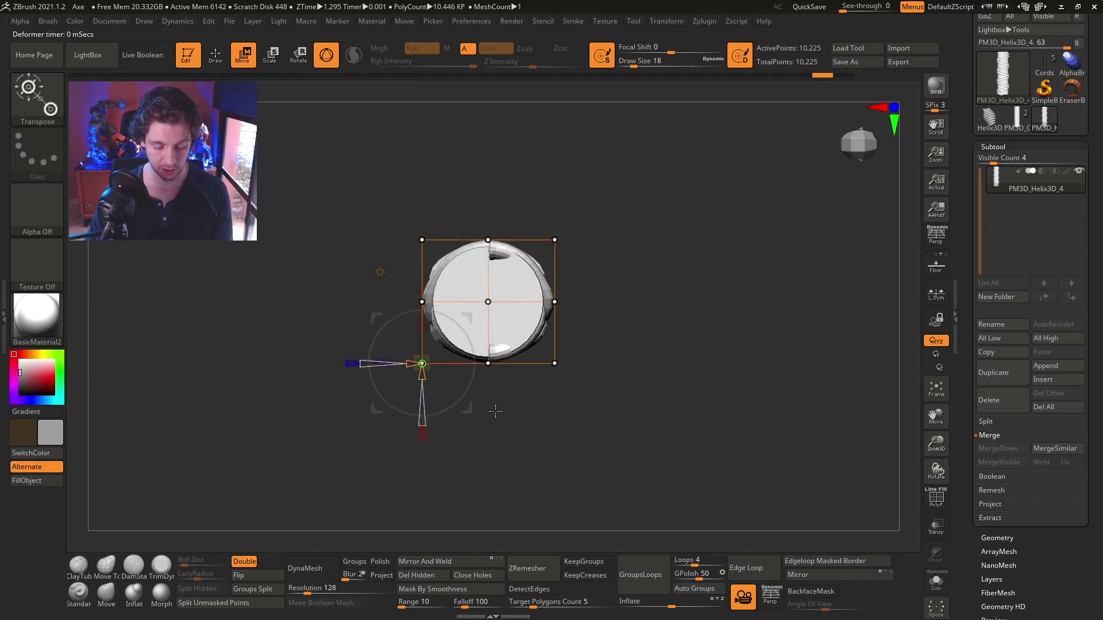
pyautogui.moveTo(597, 426)
pyautogui.mouseDown()
pyautogui.moveTo(611, 414)
pyautogui.moveTo(607, 435)
pyautogui.mouseUp()
pyautogui.moveTo(409, 368); pyautogui.dragTo(409, 365)
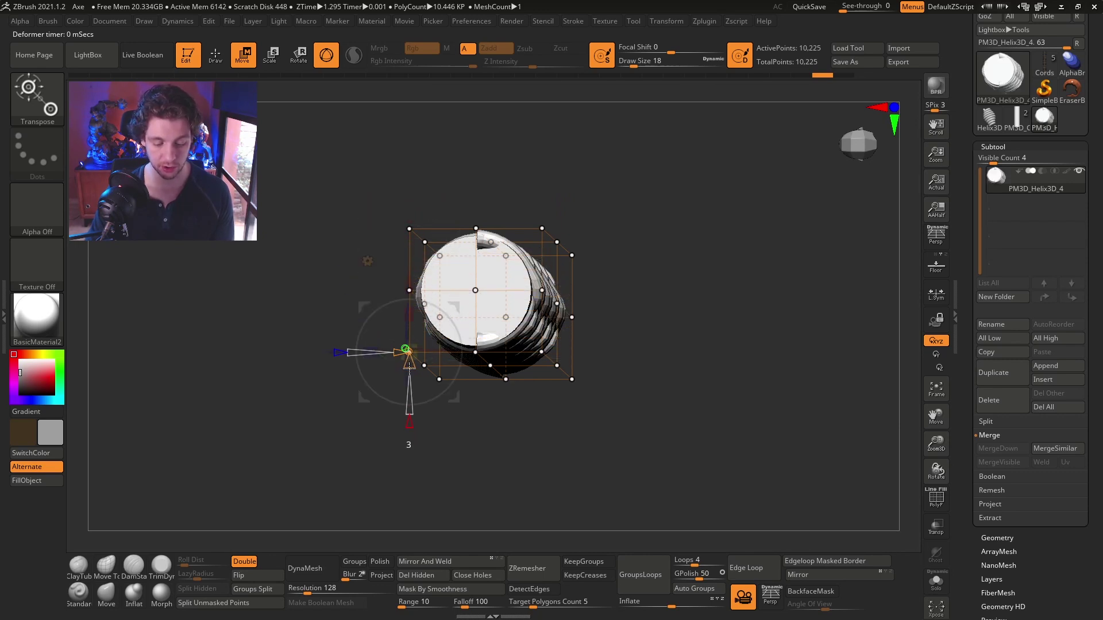
pyautogui.moveTo(409, 368); pyautogui.dragTo(409, 372)
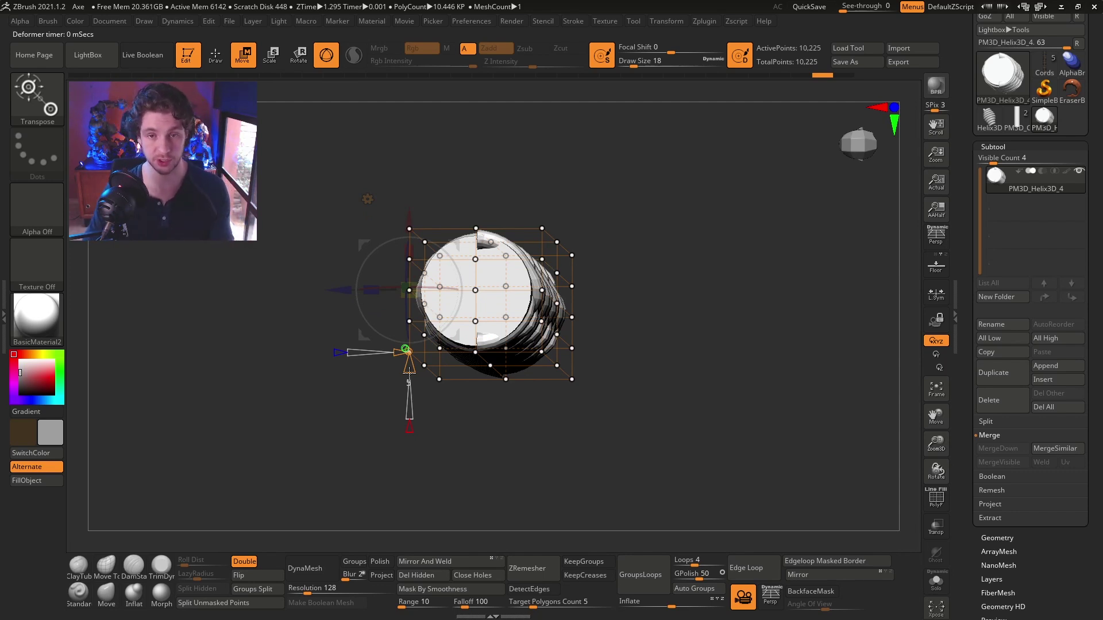
pyautogui.click(409, 372)
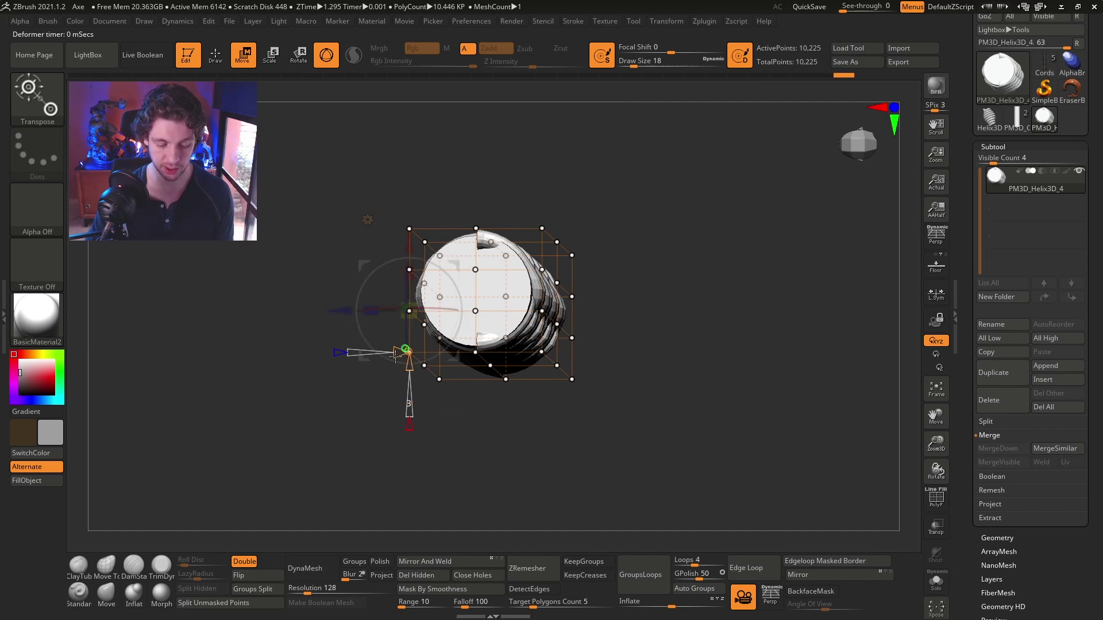
pyautogui.click(393, 356)
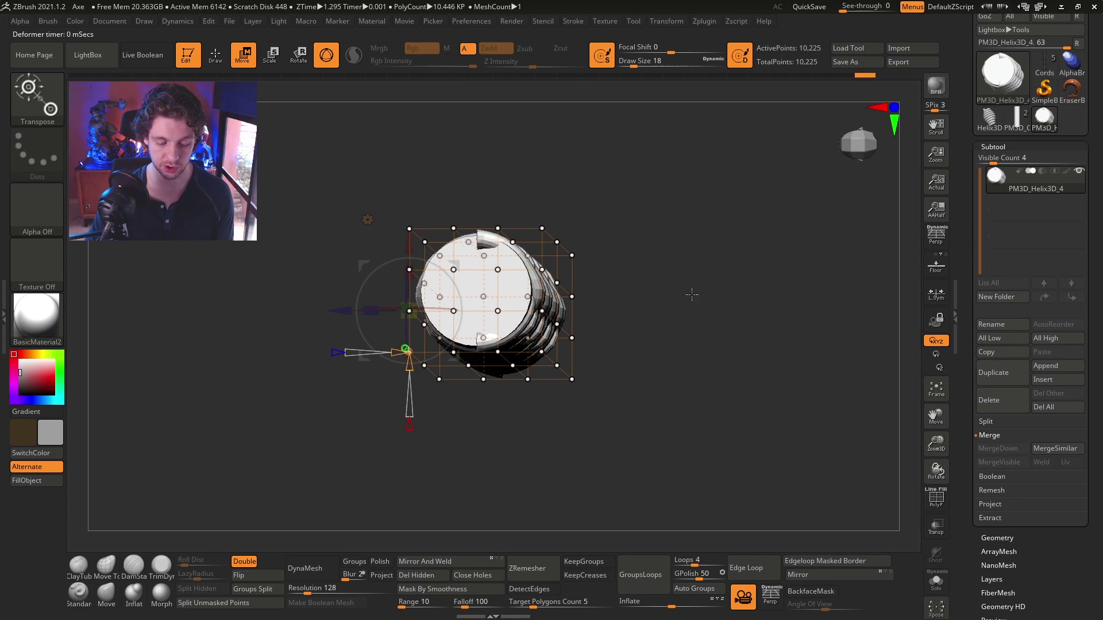
# From the top view, select the two middle rows of cage points and scale them outward along X
pyautogui.moveTo(707, 286)
pyautogui.keyDown('shift'); pyautogui.mouseDown()
pyautogui.moveTo(726, 290)
pyautogui.moveTo(709, 385)
pyautogui.mouseUp(); pyautogui.keyUp('shift')
pyautogui.press('q')
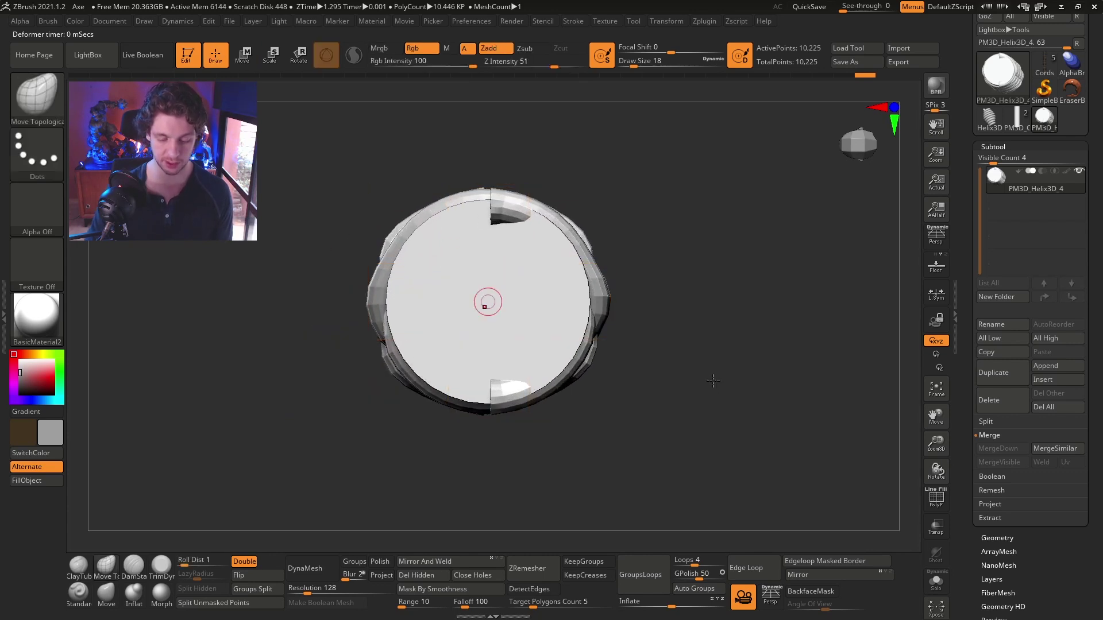
pyautogui.press('w')
pyautogui.press('ctrl')
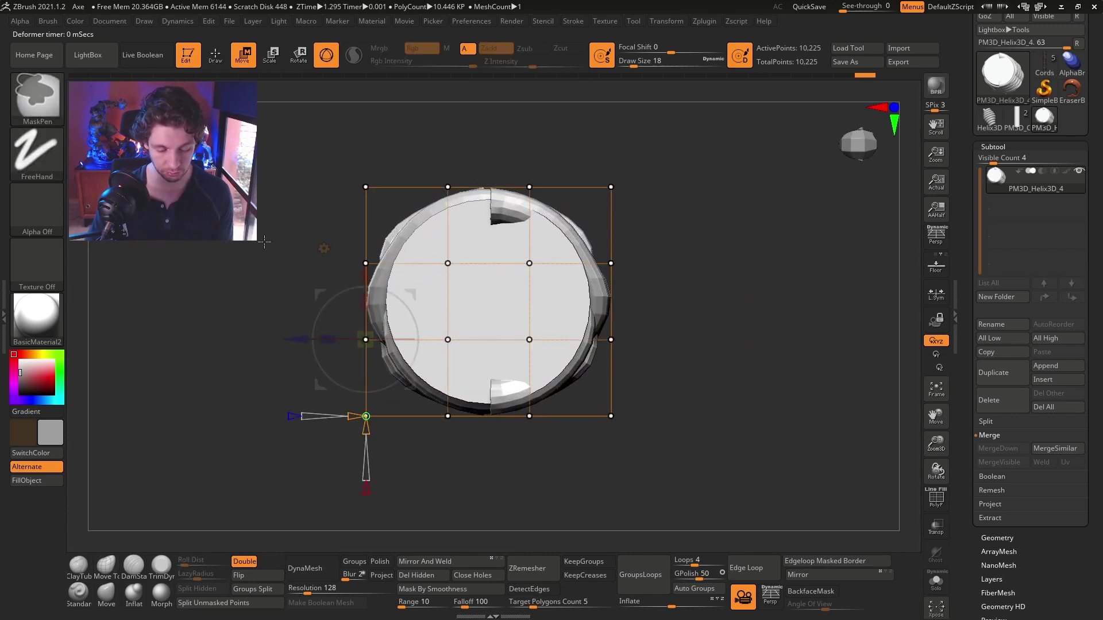
pyautogui.keyDown('ctrl'); pyautogui.moveTo(228, 245); pyautogui.dragTo(714, 376); pyautogui.keyUp('ctrl')
pyautogui.keyDown('ctrl'); pyautogui.click(690, 306); pyautogui.keyUp('ctrl')
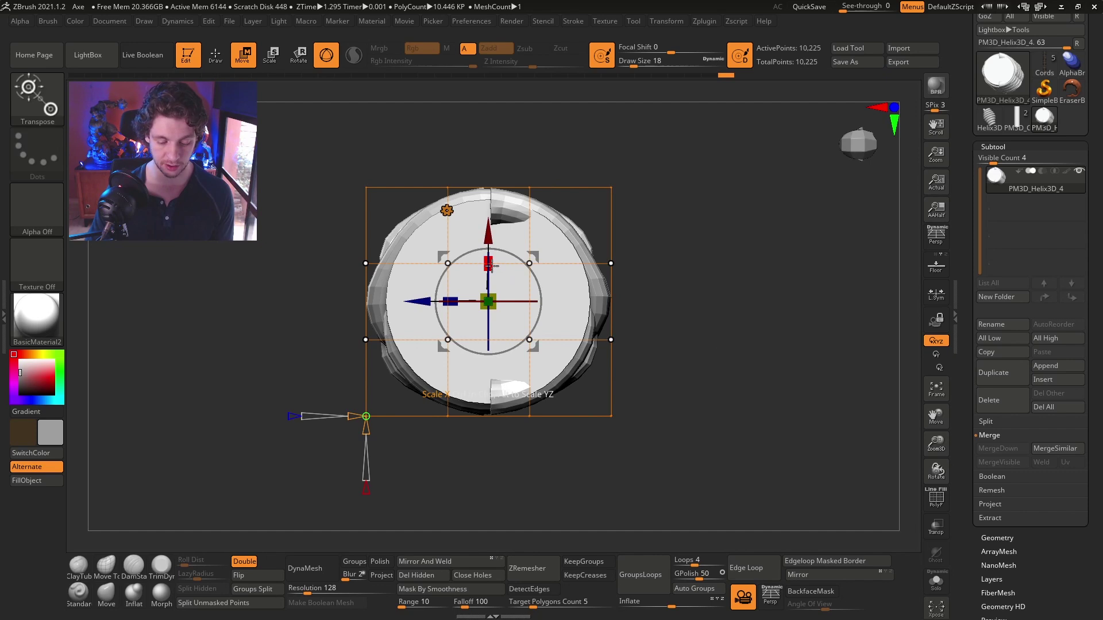
pyautogui.moveTo(490, 264); pyautogui.dragTo(495, 72)
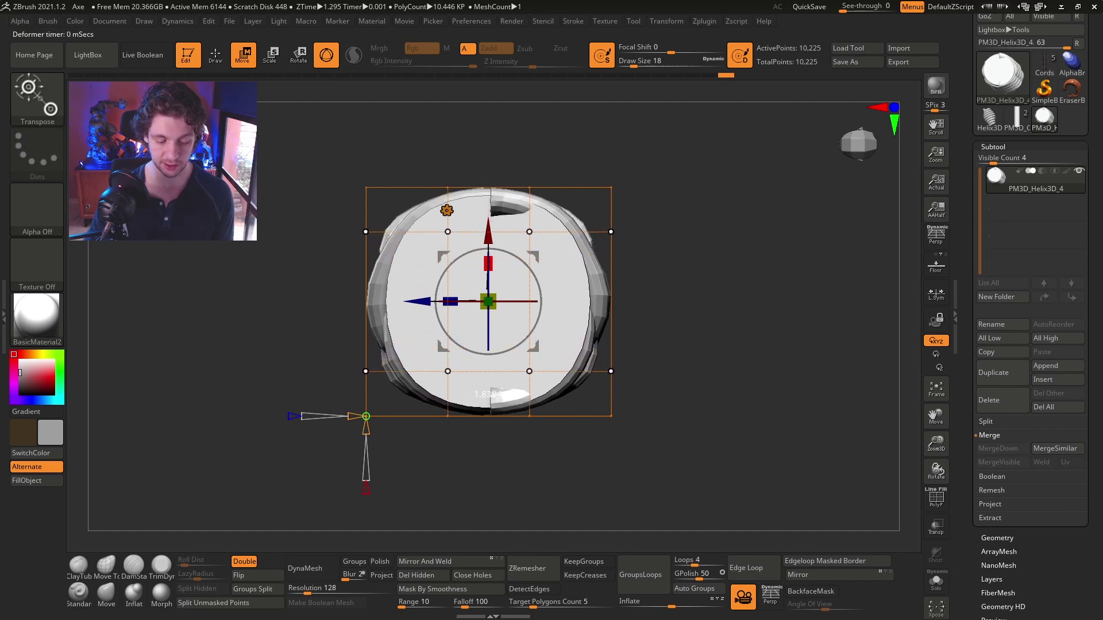
pyautogui.moveTo(488, 231); pyautogui.dragTo(489, 227)
pyautogui.moveTo(493, 394); pyautogui.dragTo(497, 394)
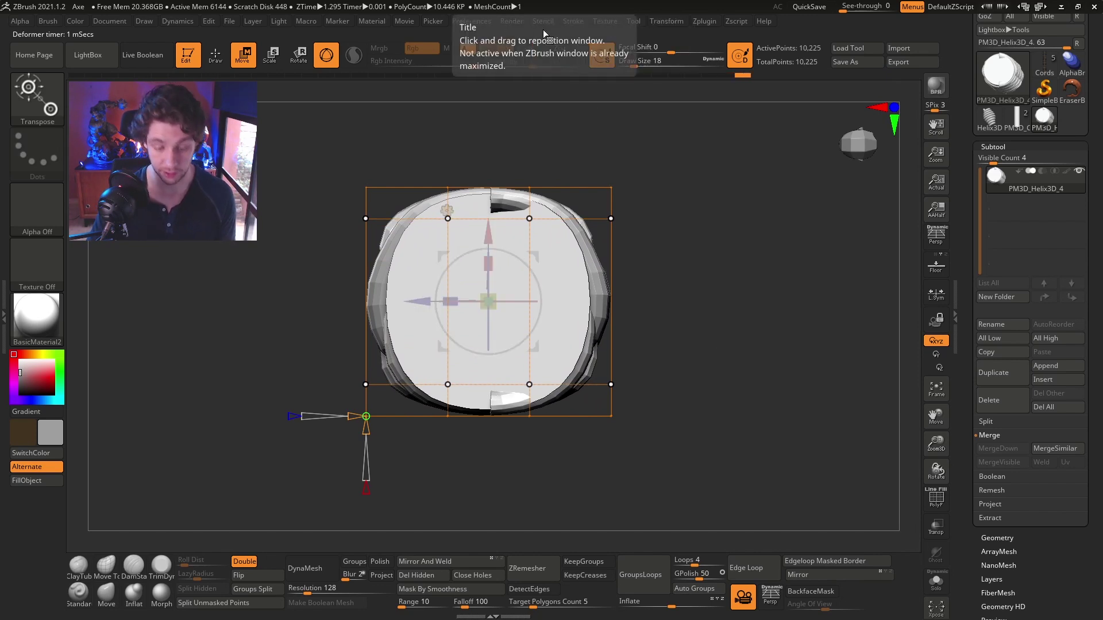
# Select the two middle columns of cage points and scale them outward along Z to square off the grip's cross-section
pyautogui.press('ctrl')
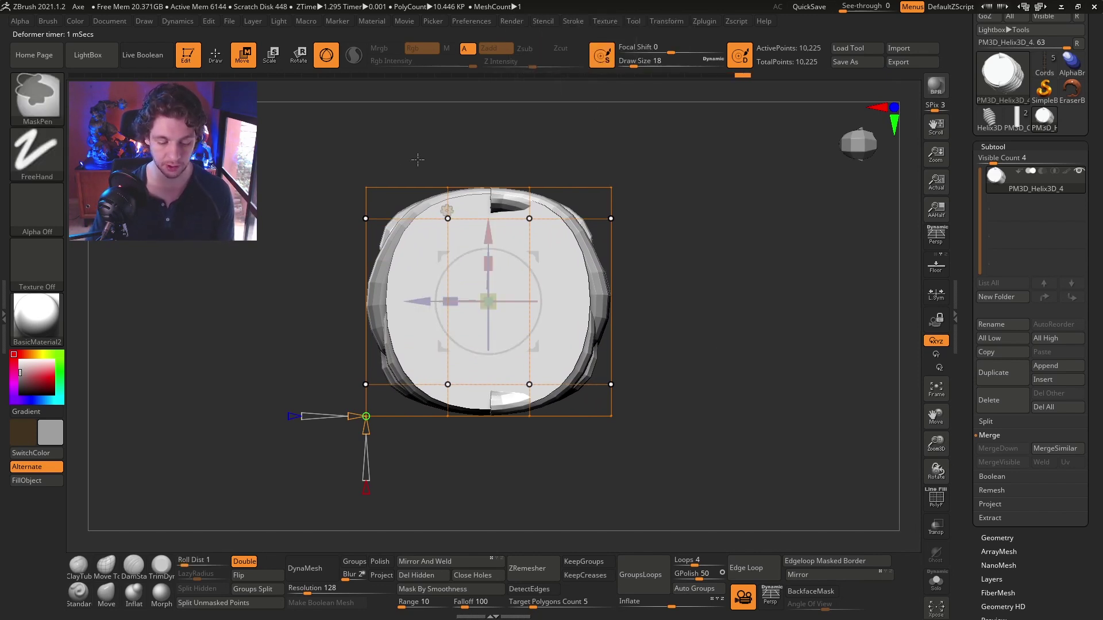
pyautogui.keyDown('ctrl'); pyautogui.moveTo(422, 134); pyautogui.dragTo(556, 480); pyautogui.keyUp('ctrl')
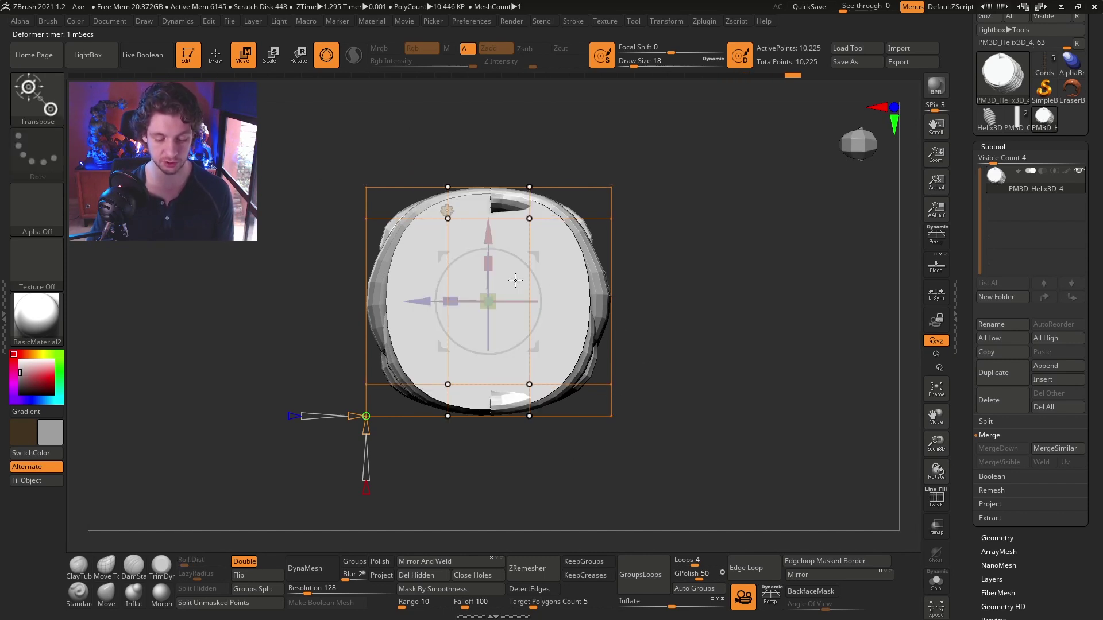
pyautogui.moveTo(451, 297); pyautogui.dragTo(2, 253)
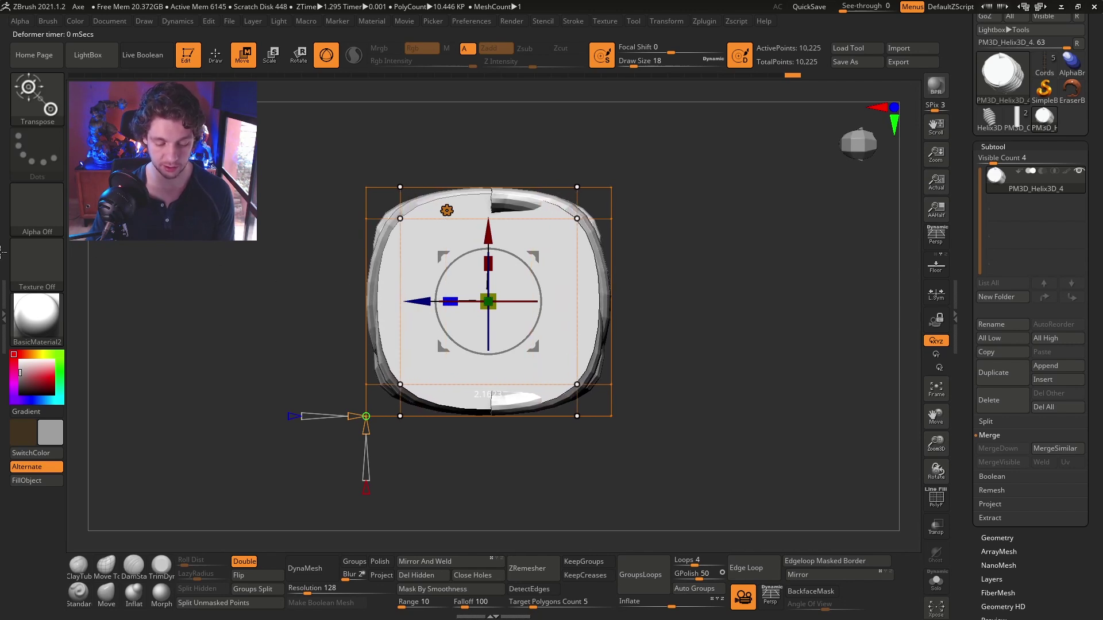
# Move the rows of cage points on one side inward along X to flatten the grip's cross-section, and accept the deformation
pyautogui.hotkey('ctrl', 'z')
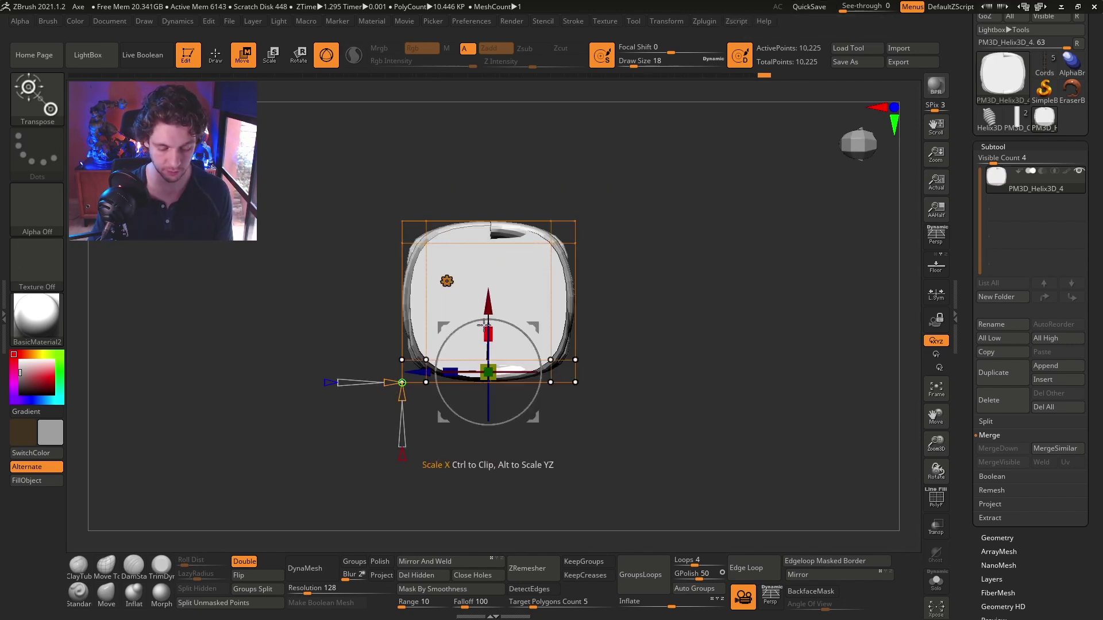
pyautogui.moveTo(487, 310); pyautogui.dragTo(488, 264)
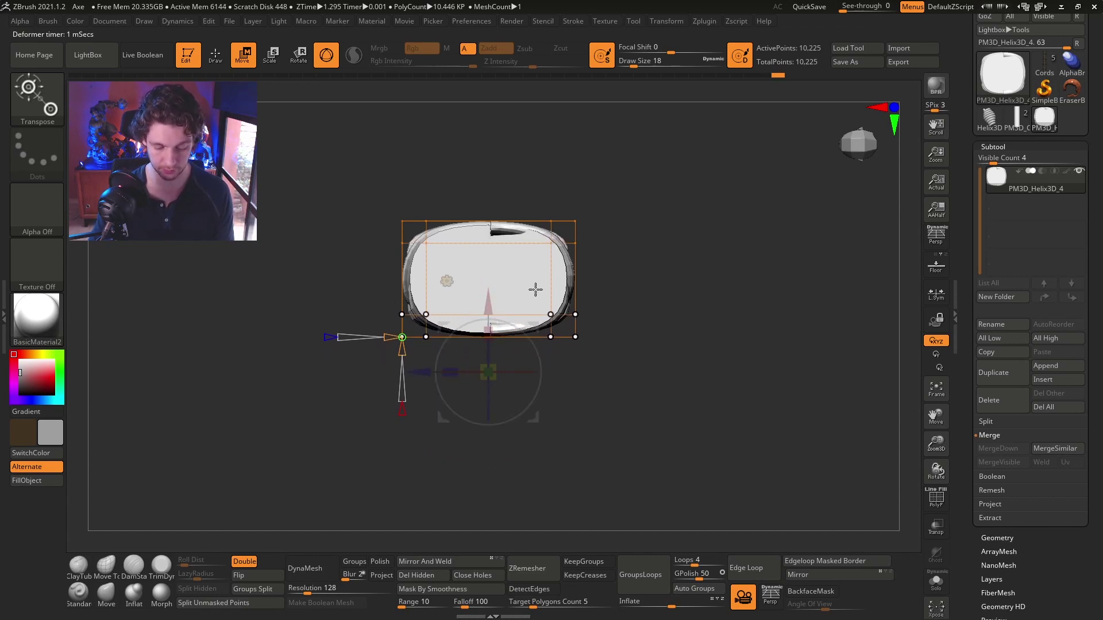
pyautogui.moveTo(488, 309); pyautogui.dragTo(490, 302)
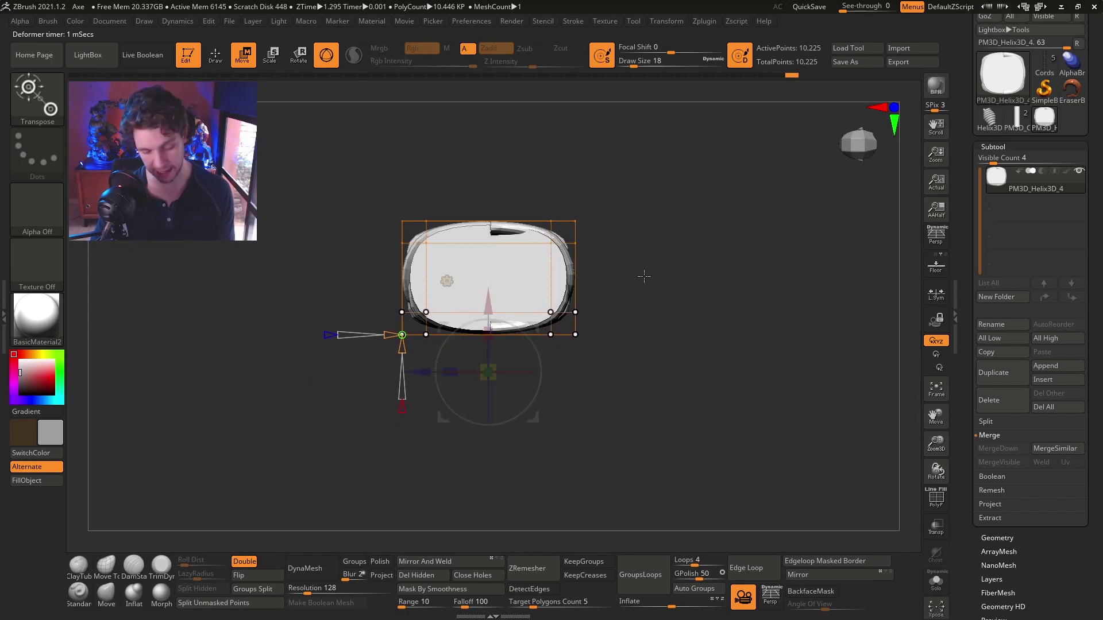
pyautogui.hotkey('ctrl', 'z')
pyautogui.moveTo(663, 295)
pyautogui.mouseDown()
pyautogui.moveTo(677, 360)
pyautogui.moveTo(660, 312)
pyautogui.mouseUp()
pyautogui.moveTo(661, 312)
pyautogui.mouseDown()
pyautogui.moveTo(684, 273)
pyautogui.moveTo(705, 308)
pyautogui.moveTo(681, 316)
pyautogui.moveTo(609, 224)
pyautogui.moveTo(608, 196)
pyautogui.moveTo(639, 198)
pyautogui.moveTo(645, 298)
pyautogui.mouseUp()
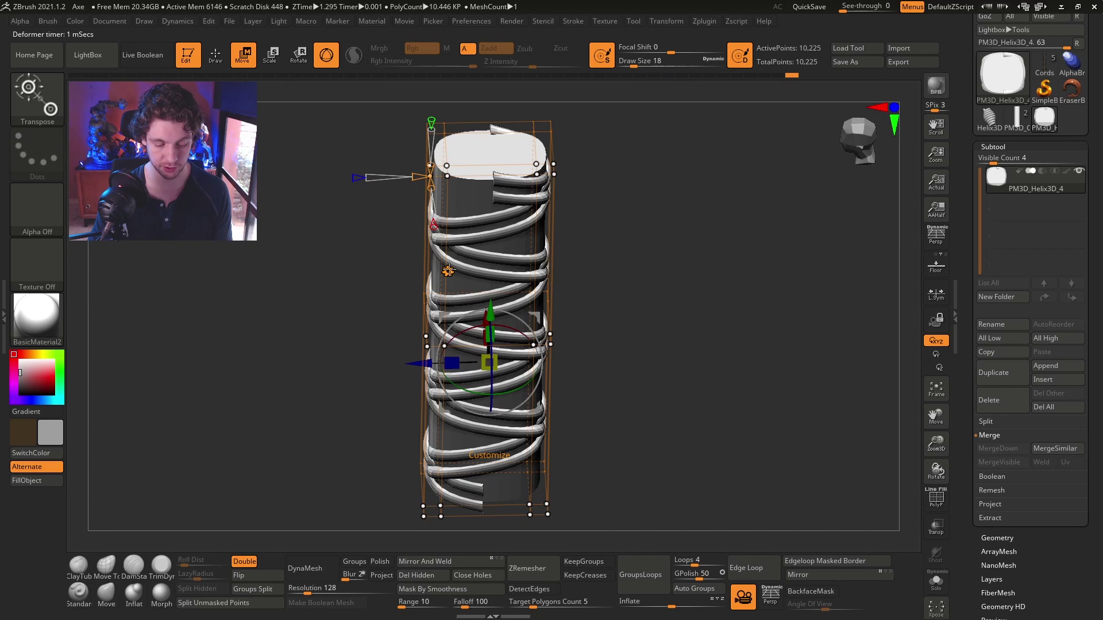
pyautogui.click(448, 270)
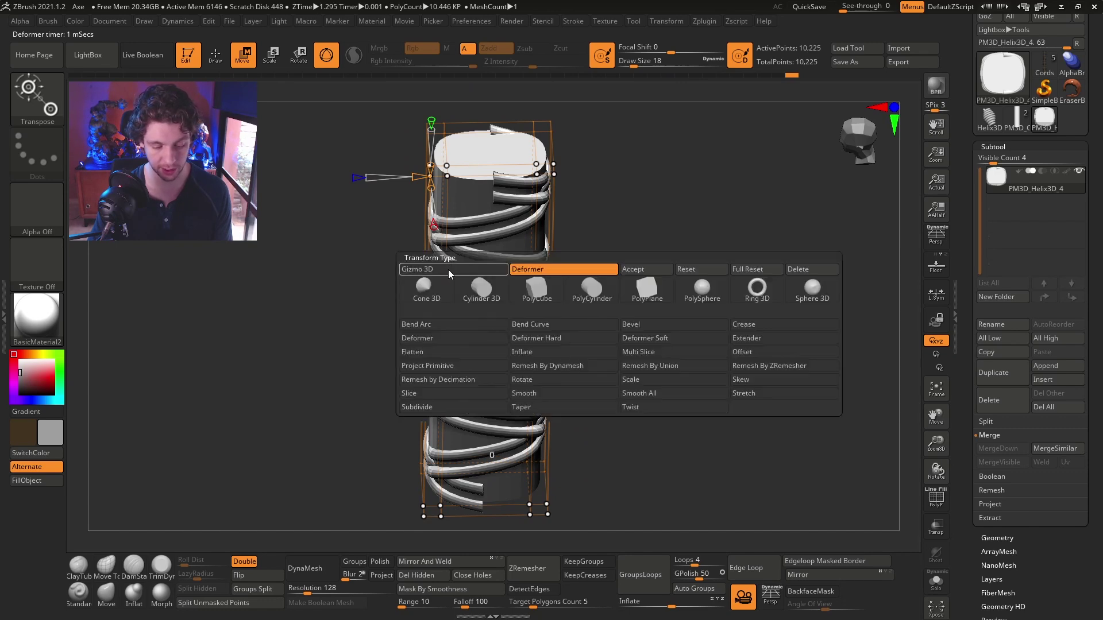
pyautogui.click(641, 270)
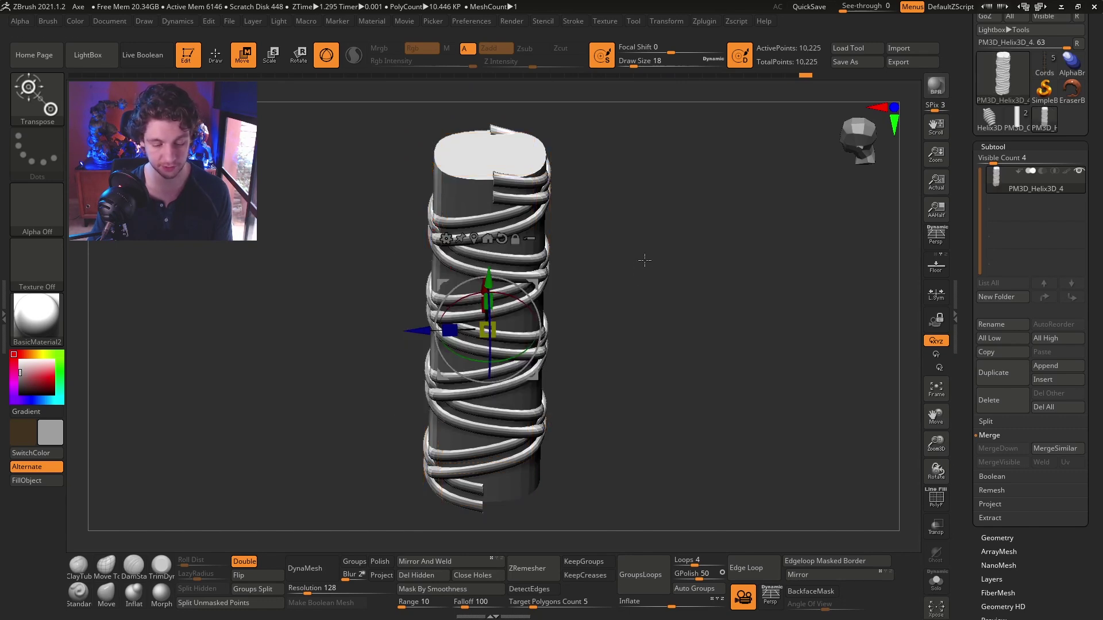
# Subdivide the grip mesh twice and check the smoothed cords from an angled view
pyautogui.press('q')
pyautogui.moveTo(646, 261); pyautogui.dragTo(669, 256)
pyautogui.hotkey('ctrl', 'd')
pyautogui.hotkey('ctrl', 'd')
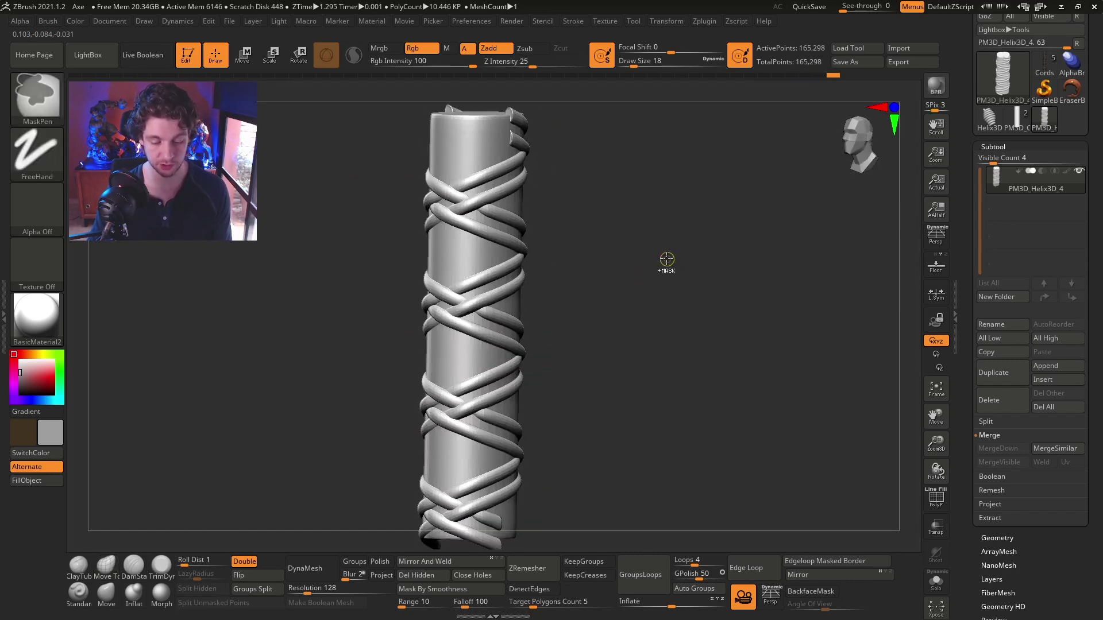
pyautogui.moveTo(642, 258); pyautogui.dragTo(617, 313)
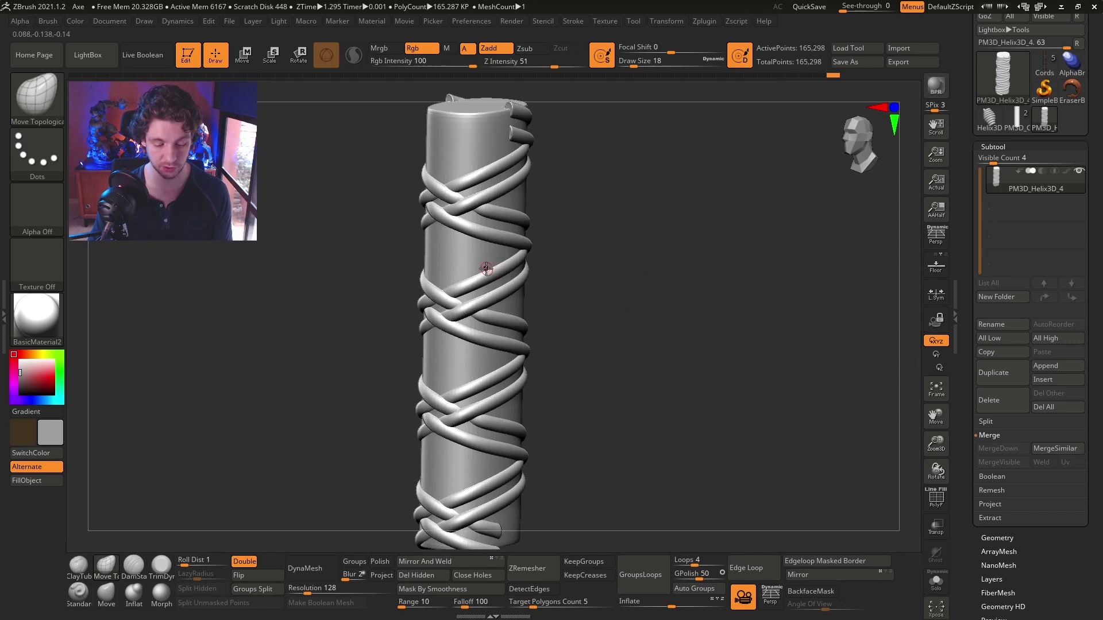
# Mask the cords, leaving only the cylinder free, and thin the cylinder slightly with the Inflate deformation
pyautogui.press('r')
pyautogui.click(451, 260)
pyautogui.press('e')
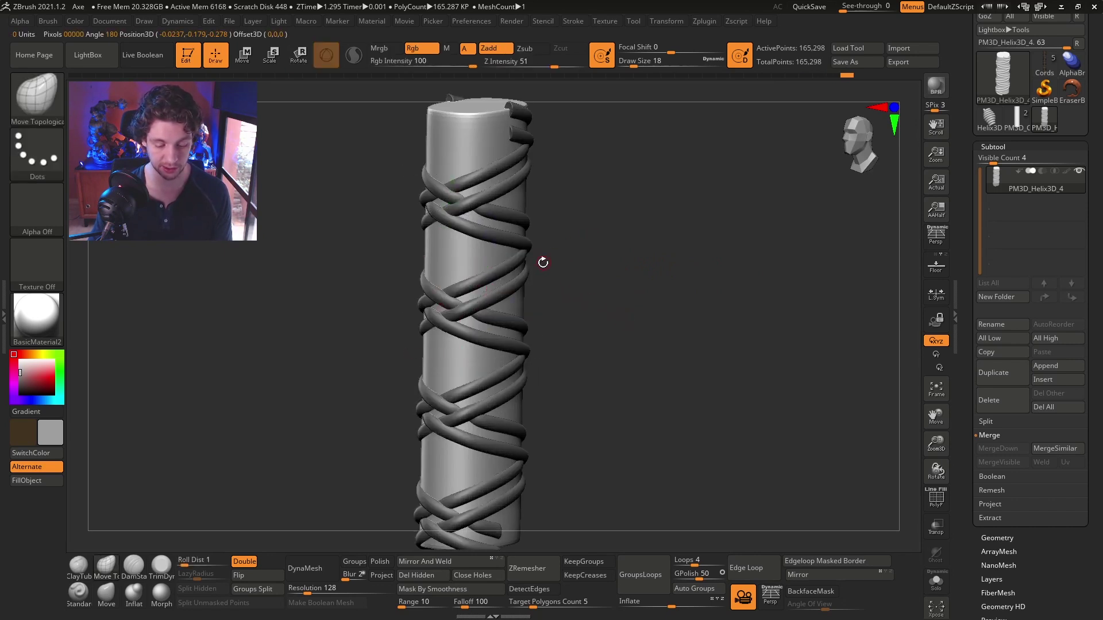
pyautogui.moveTo(671, 602); pyautogui.dragTo(666, 603)
pyautogui.press('q')
pyautogui.moveTo(702, 364); pyautogui.dragTo(669, 343)
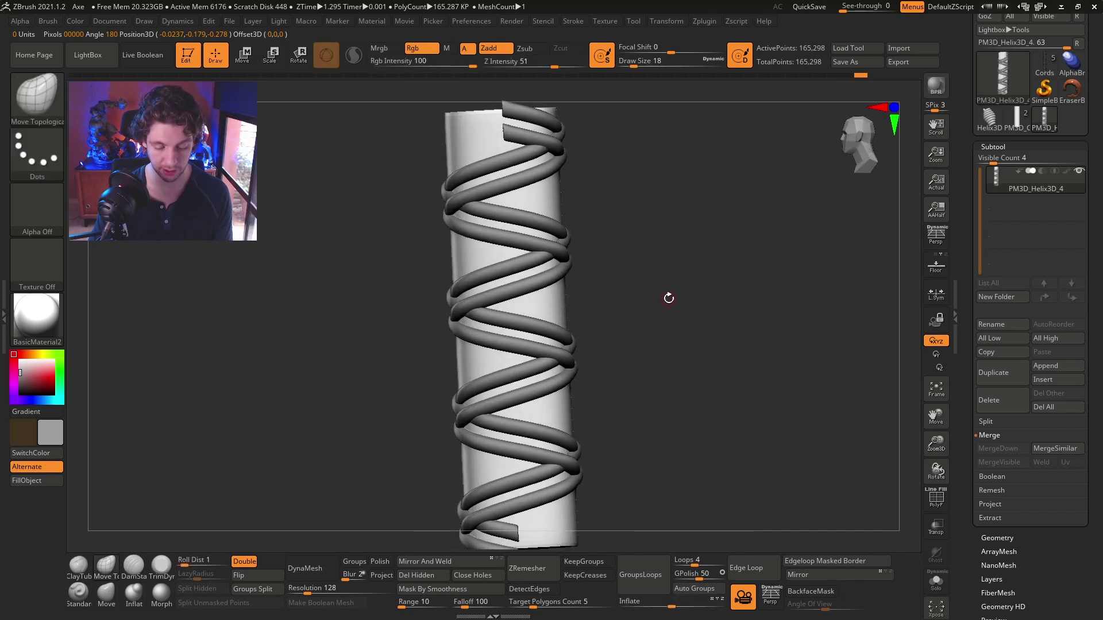
pyautogui.moveTo(669, 298); pyautogui.dragTo(702, 360)
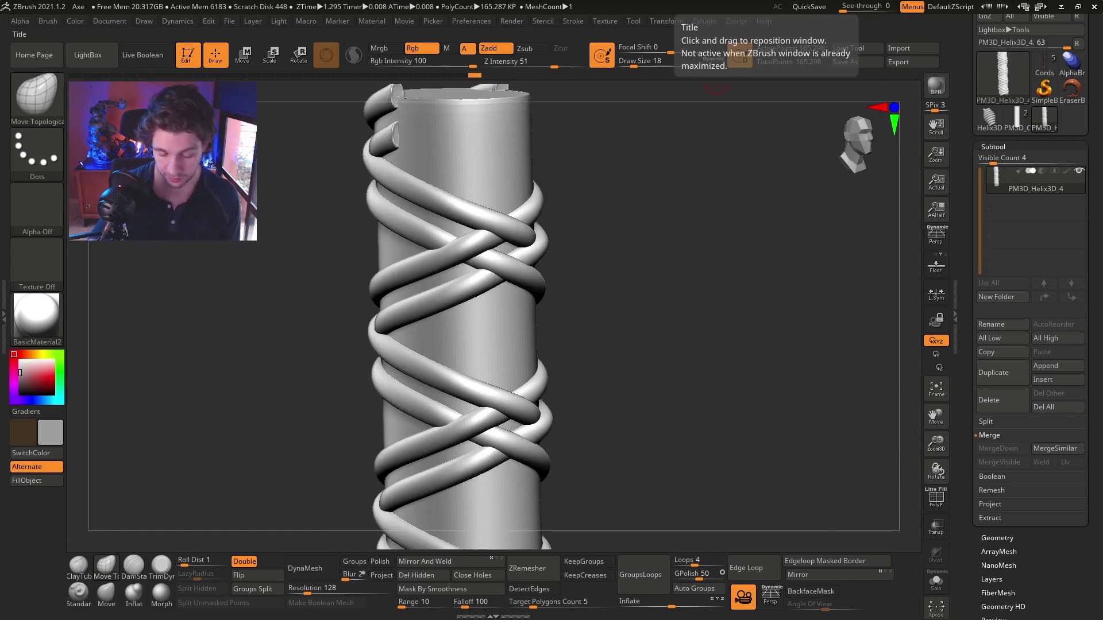
# Isolate one cord strand at the upper crossing with a mask and carve it with DamStandard where it passes under another strand
pyautogui.moveTo(717, 85); pyautogui.dragTo(522, 266)
pyautogui.keyDown('ctrl'); pyautogui.moveTo(518, 244); pyautogui.dragTo(487, 268, button='right'); pyautogui.keyUp('ctrl')
pyautogui.moveTo(503, 279)
pyautogui.mouseDown()
pyautogui.moveTo(492, 247)
pyautogui.moveTo(492, 290)
pyautogui.moveTo(463, 239)
pyautogui.moveTo(481, 268)
pyautogui.moveTo(462, 254)
pyautogui.moveTo(484, 265)
pyautogui.mouseUp()
pyautogui.press('r')
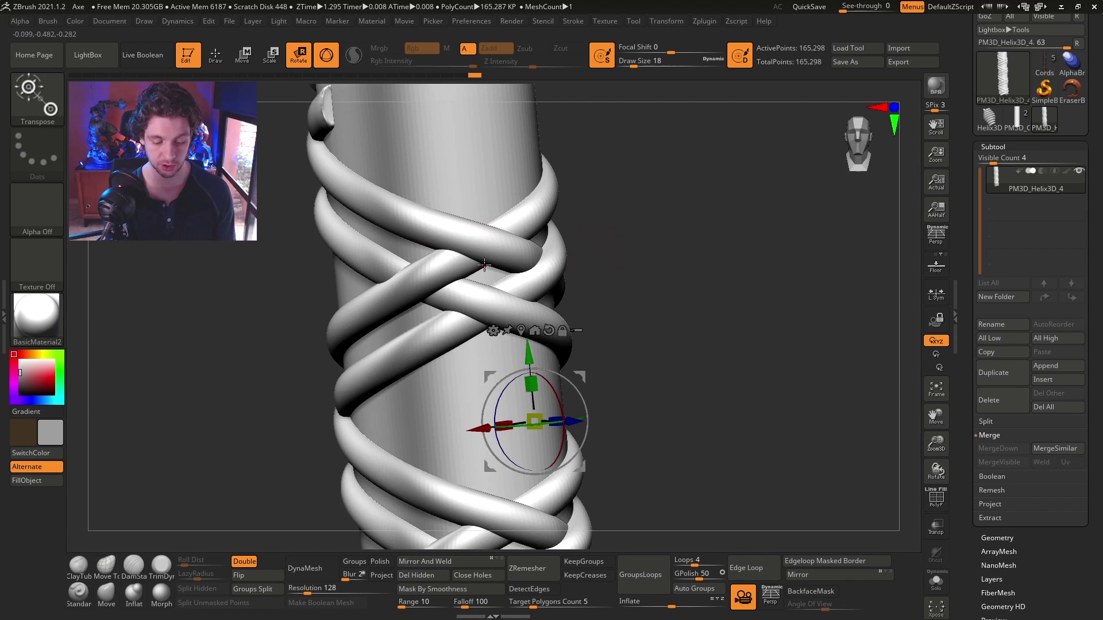
pyautogui.keyDown('ctrl'); pyautogui.click(441, 267); pyautogui.keyUp('ctrl')
pyautogui.press('q')
pyautogui.keyDown('ctrl'); pyautogui.moveTo(524, 253); pyautogui.dragTo(384, 332, button='right'); pyautogui.keyUp('ctrl')
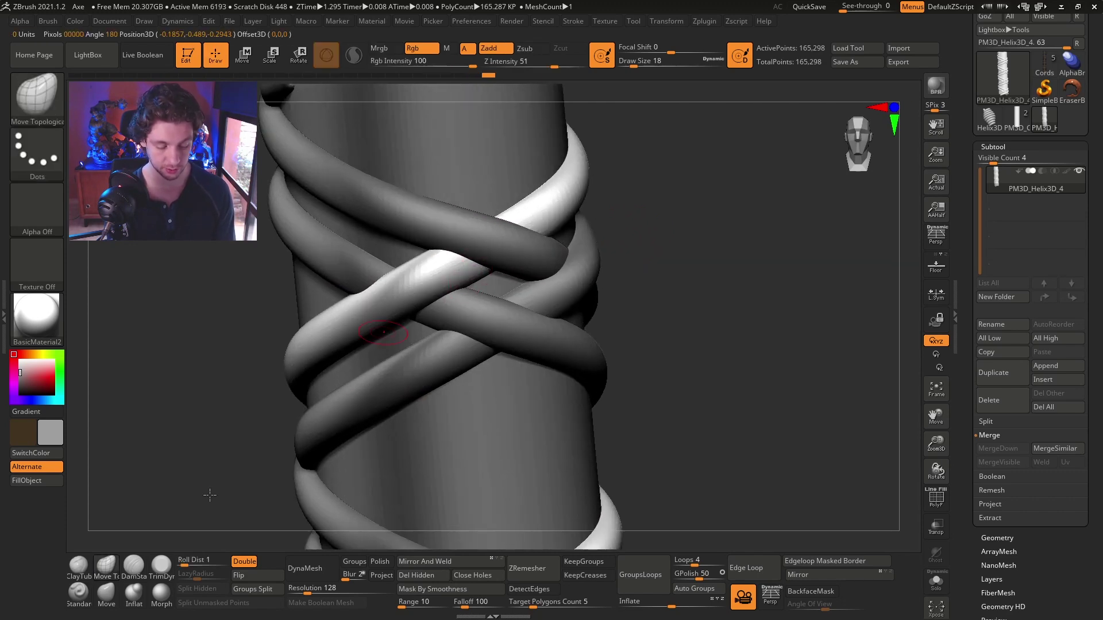
pyautogui.click(137, 566)
pyautogui.moveTo(446, 268); pyautogui.dragTo(423, 262, button='right')
pyautogui.press('s')
pyautogui.moveTo(449, 260); pyautogui.dragTo(452, 261)
# Isolate the neighbouring strand at the same crossing, carve it where it passes underneath, clear the mask and smooth the area
pyautogui.moveTo(482, 263)
pyautogui.mouseDown(button='right')
pyautogui.moveTo(461, 248)
pyautogui.moveTo(699, 290)
pyautogui.moveTo(701, 228)
pyautogui.moveTo(699, 266)
pyautogui.moveTo(649, 264)
pyautogui.moveTo(570, 234)
pyautogui.moveTo(525, 248)
pyautogui.moveTo(679, 239)
pyautogui.moveTo(694, 254)
pyautogui.moveTo(574, 264)
pyautogui.mouseUp(button='right')
pyautogui.press('shift')
pyautogui.press('w')
pyautogui.keyDown('ctrl'); pyautogui.click(527, 280); pyautogui.keyUp('ctrl')
pyautogui.press('q')
pyautogui.keyDown('ctrl'); pyautogui.moveTo(509, 296); pyautogui.dragTo(511, 293, button='right'); pyautogui.keyUp('ctrl')
pyautogui.press('d')
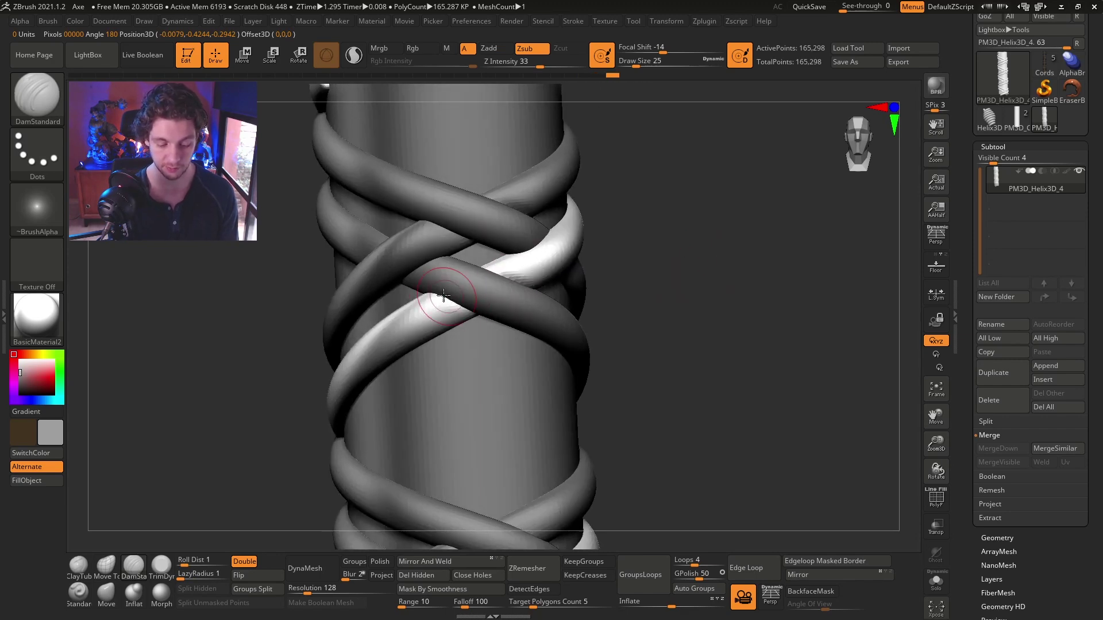
pyautogui.keyDown('ctrl'); pyautogui.moveTo(602, 272); pyautogui.dragTo(613, 282); pyautogui.keyUp('ctrl')
pyautogui.keyDown('shift'); pyautogui.moveTo(529, 267); pyautogui.dragTo(512, 270); pyautogui.keyUp('shift')
pyautogui.keyDown('shift'); pyautogui.moveTo(512, 271); pyautogui.dragTo(442, 291); pyautogui.keyUp('shift')
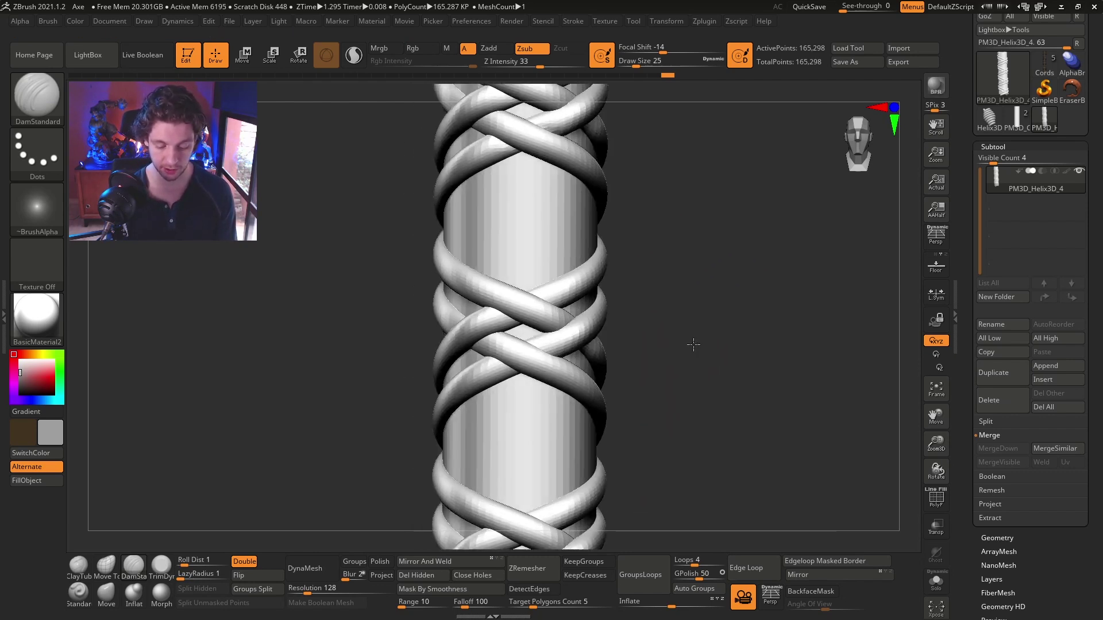
# Isolate one strand at the middle crossing with a mask, carve and smooth it where it passes underneath, and clear the mask
pyautogui.keyDown('alt'); pyautogui.moveTo(737, 368); pyautogui.dragTo(727, 347); pyautogui.keyUp('alt')
pyautogui.press('w')
pyautogui.keyDown('ctrl'); pyautogui.click(564, 300); pyautogui.keyUp('ctrl')
pyautogui.press('q')
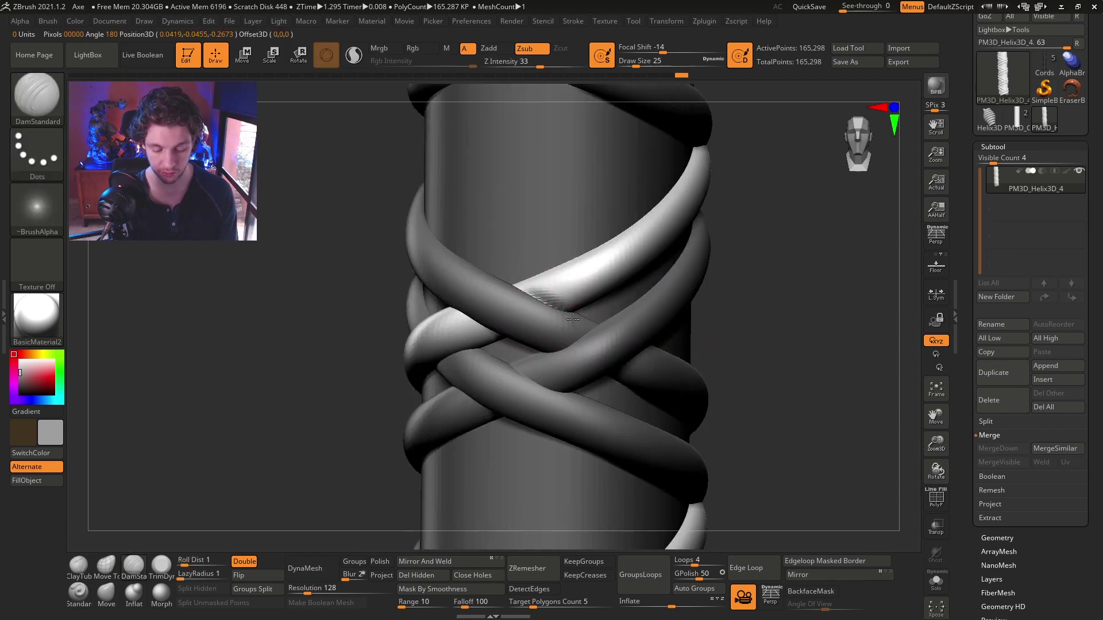
pyautogui.moveTo(573, 319); pyautogui.dragTo(691, 296, button='right')
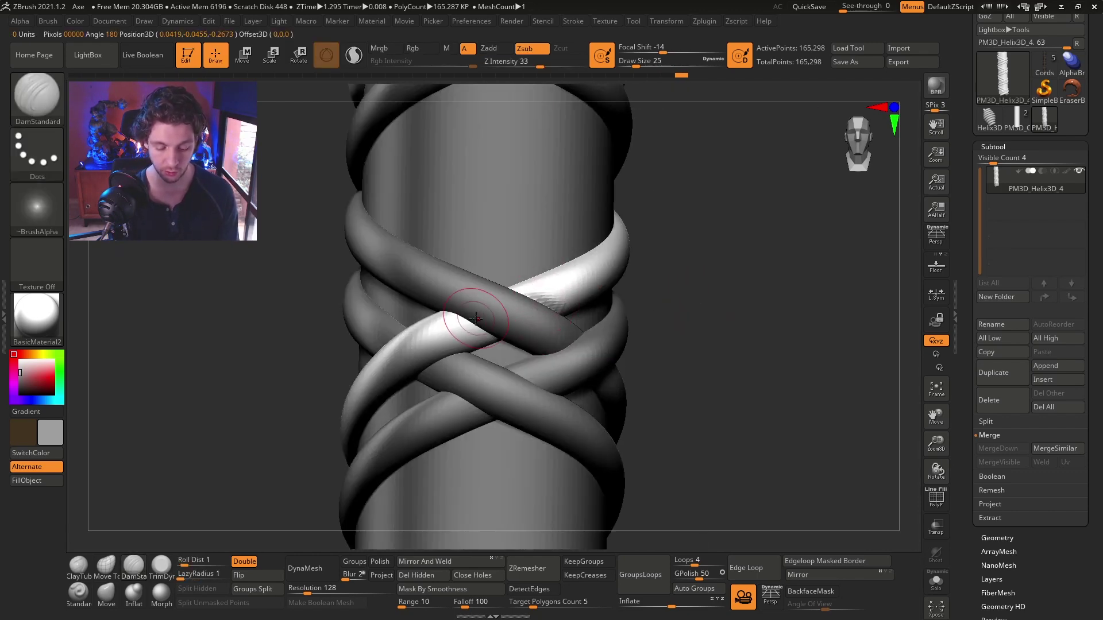
pyautogui.press('shift')
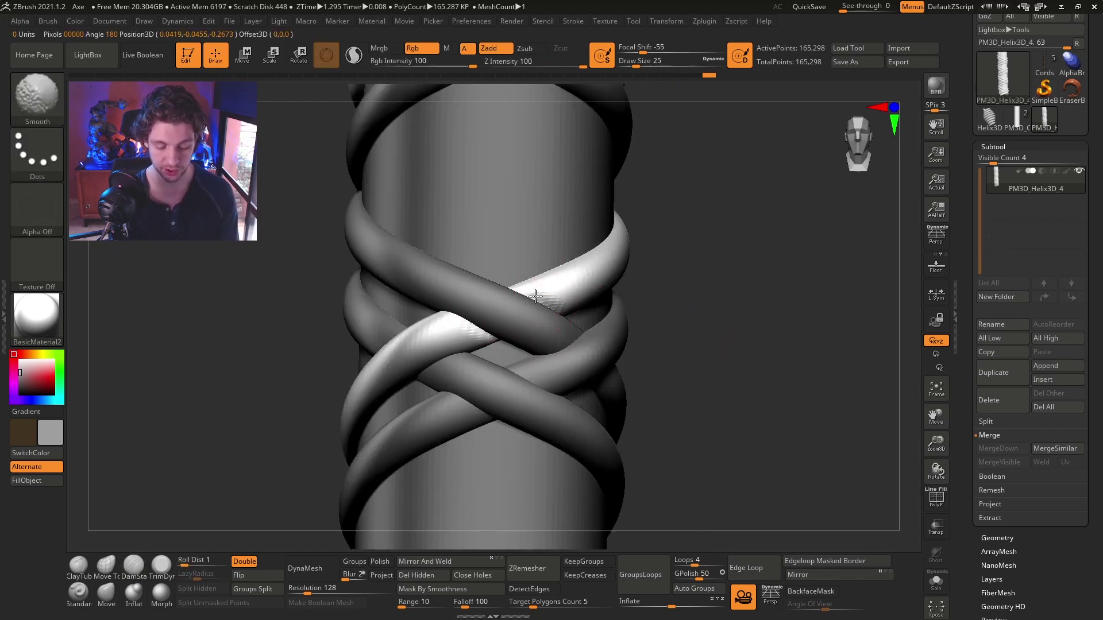
pyautogui.keyDown('alt'); pyautogui.moveTo(710, 279); pyautogui.dragTo(694, 313); pyautogui.keyUp('alt')
pyautogui.keyDown('ctrl'); pyautogui.moveTo(689, 313); pyautogui.dragTo(678, 337); pyautogui.keyUp('ctrl')
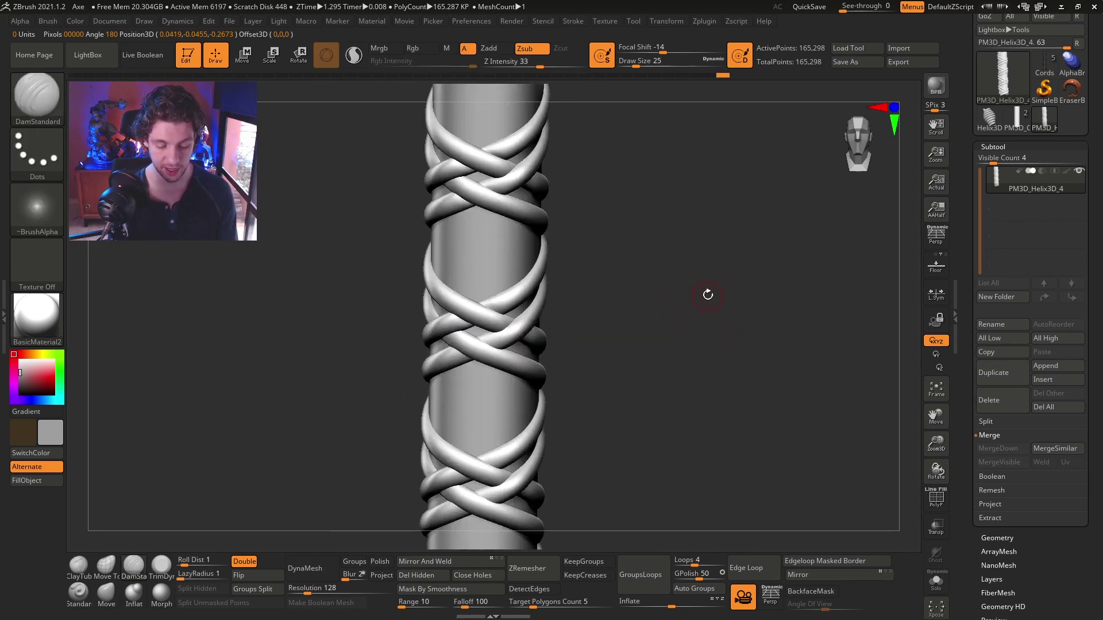
# Reshape the overlapping strands at the middle crossing with the Move Topological brush so they sit apart cleanly
pyautogui.click(106, 566)
pyautogui.press('s')
pyautogui.moveTo(492, 303); pyautogui.dragTo(512, 300)
pyautogui.moveTo(512, 300)
pyautogui.mouseDown(button='right')
pyautogui.moveTo(505, 270)
pyautogui.moveTo(503, 327)
pyautogui.moveTo(487, 322)
pyautogui.mouseUp(button='right')
pyautogui.press('s')
pyautogui.moveTo(502, 316); pyautogui.dragTo(506, 315)
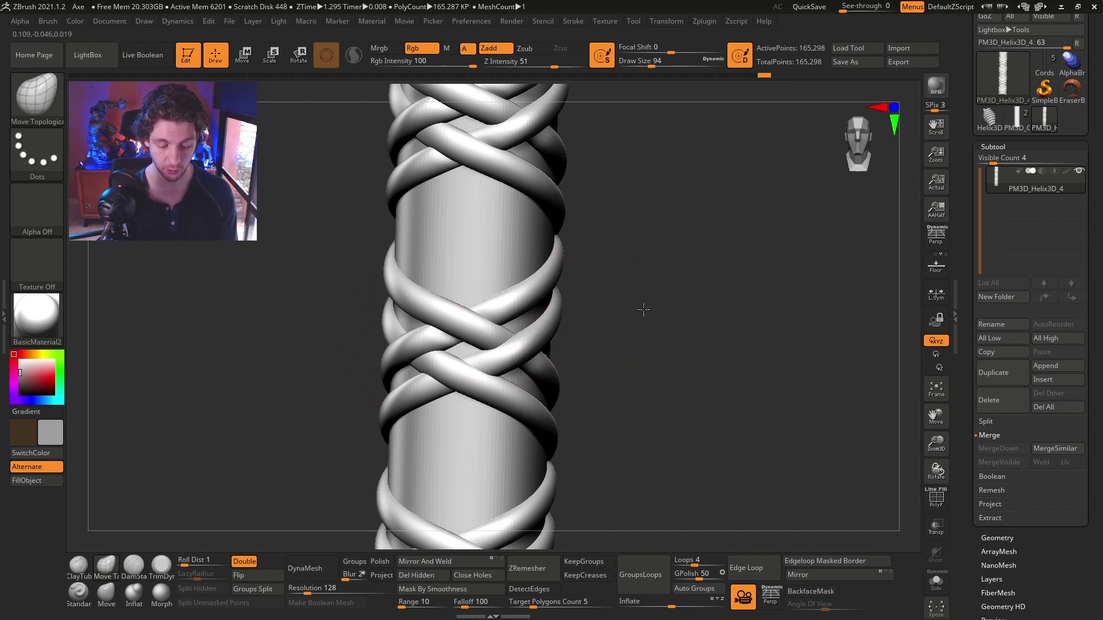
pyautogui.moveTo(640, 308)
pyautogui.mouseDown()
pyautogui.moveTo(626, 301)
pyautogui.moveTo(496, 345)
pyautogui.mouseUp()
pyautogui.moveTo(496, 345); pyautogui.dragTo(537, 333, button='right')
pyautogui.moveTo(529, 328); pyautogui.dragTo(524, 325)
pyautogui.moveTo(524, 325)
pyautogui.mouseDown(button='right')
pyautogui.moveTo(515, 281)
pyautogui.moveTo(508, 293)
pyautogui.mouseUp(button='right')
pyautogui.press('[')
pyautogui.moveTo(506, 330)
pyautogui.mouseDown()
pyautogui.moveTo(517, 338)
pyautogui.moveTo(480, 322)
pyautogui.mouseUp()
# Isolate the strand descending through the middle crossing with a mask and carve its overlap using DamStandard at draw size 17
pyautogui.press('r')
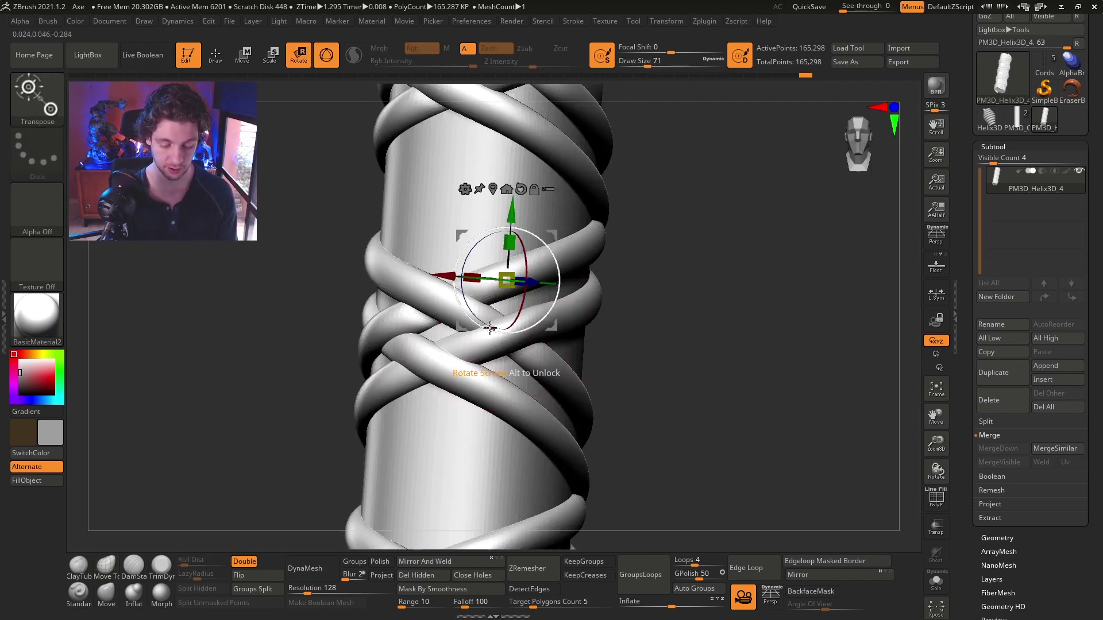
pyautogui.keyDown('ctrl'); pyautogui.click(434, 300); pyautogui.keyUp('ctrl')
pyautogui.press('q')
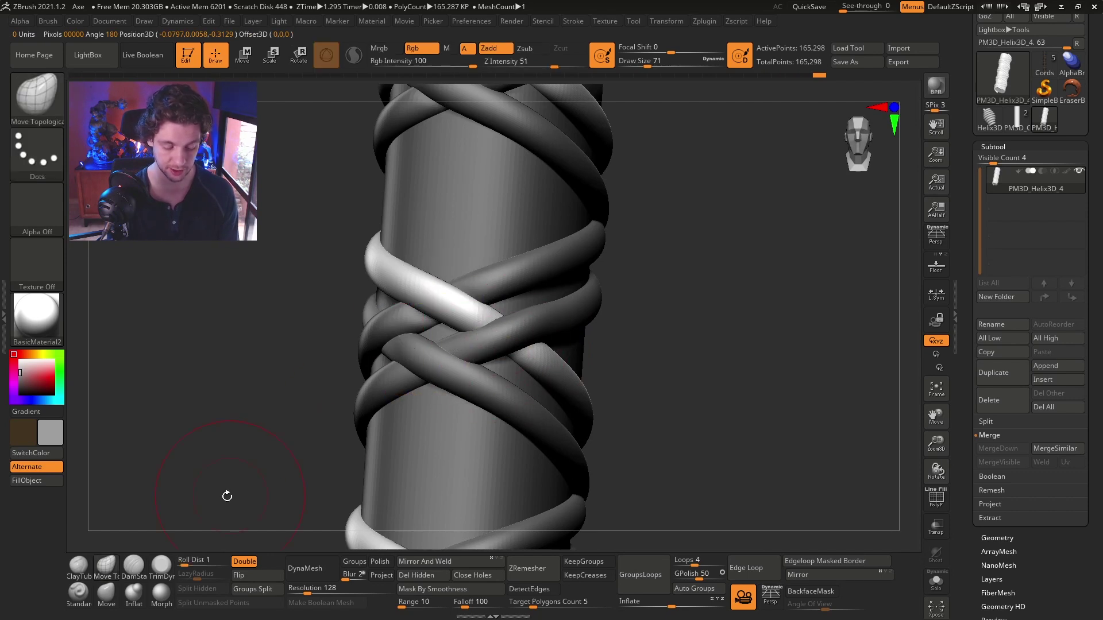
pyautogui.click(133, 564)
pyautogui.keyDown('ctrl'); pyautogui.moveTo(495, 313); pyautogui.dragTo(490, 333, button='right'); pyautogui.keyUp('ctrl')
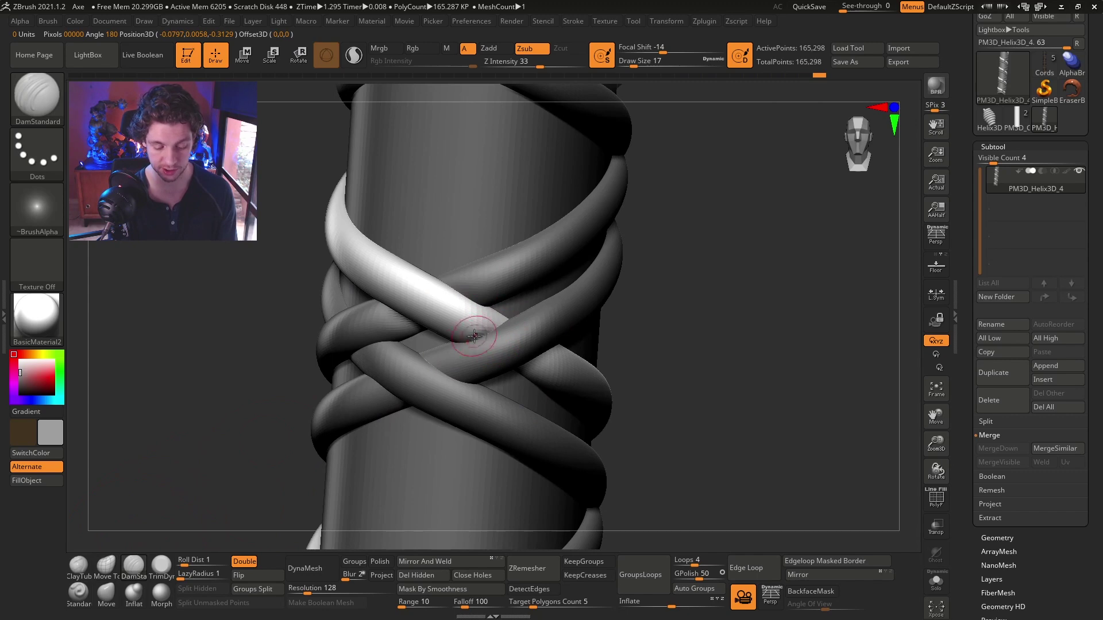
pyautogui.moveTo(477, 336)
pyautogui.mouseDown()
pyautogui.moveTo(493, 329)
pyautogui.moveTo(462, 342)
pyautogui.mouseUp()
pyautogui.moveTo(471, 339); pyautogui.dragTo(505, 325)
pyautogui.moveTo(724, 310); pyautogui.dragTo(764, 303)
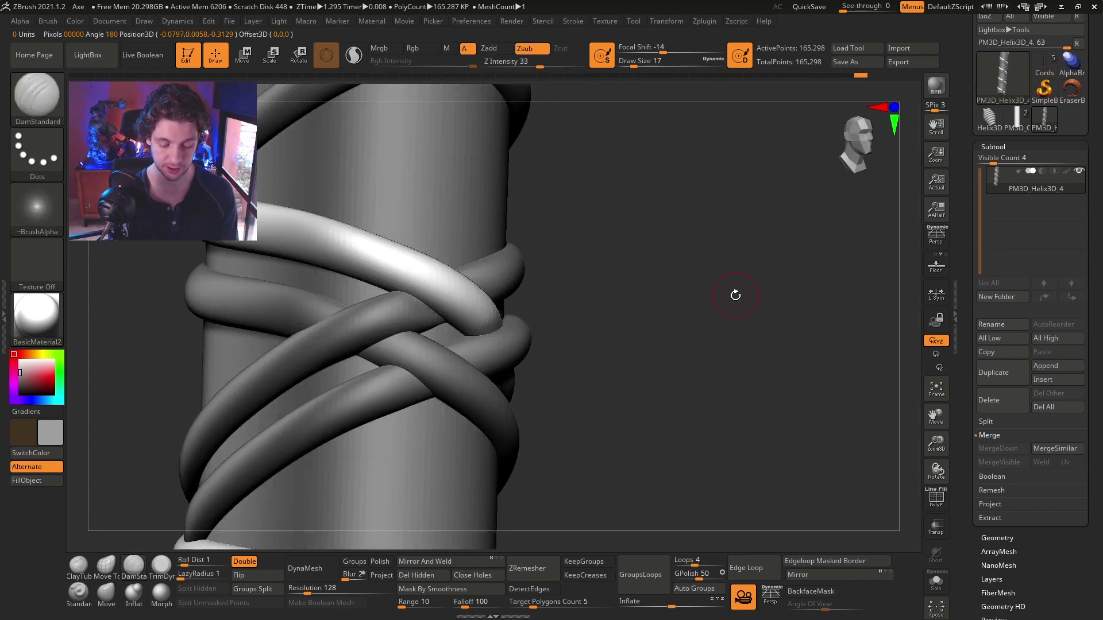
# Clear the mask from the grip and review the cord crossings from several angles
pyautogui.keyDown('ctrl'); pyautogui.click(694, 317); pyautogui.keyUp('ctrl')
pyautogui.moveTo(697, 305); pyautogui.dragTo(694, 296)
pyautogui.keyDown('ctrl'); pyautogui.moveTo(695, 295); pyautogui.dragTo(703, 318); pyautogui.keyUp('ctrl')
pyautogui.keyDown('ctrl'); pyautogui.moveTo(702, 313); pyautogui.dragTo(687, 265, button='right'); pyautogui.keyUp('ctrl')
pyautogui.moveTo(687, 265)
pyautogui.keyDown('shift'); pyautogui.mouseDown()
pyautogui.moveTo(693, 279)
pyautogui.moveTo(677, 254)
pyautogui.moveTo(678, 283)
pyautogui.mouseUp(); pyautogui.keyUp('shift')
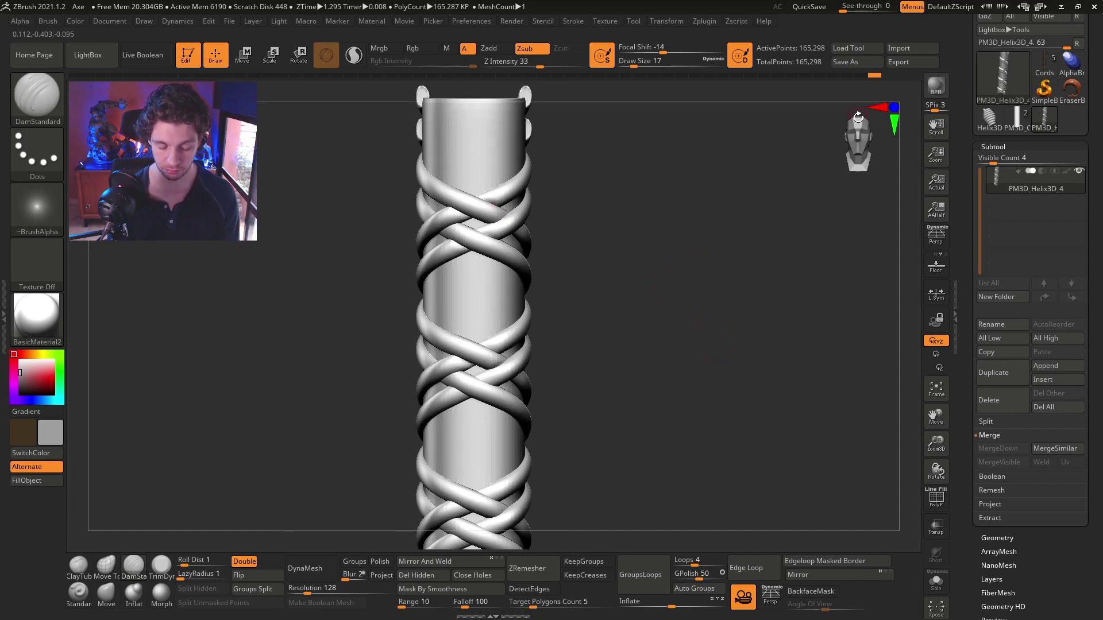
pyautogui.moveTo(858, 117); pyautogui.dragTo(714, 87)
pyautogui.moveTo(672, 239); pyautogui.dragTo(640, 205)
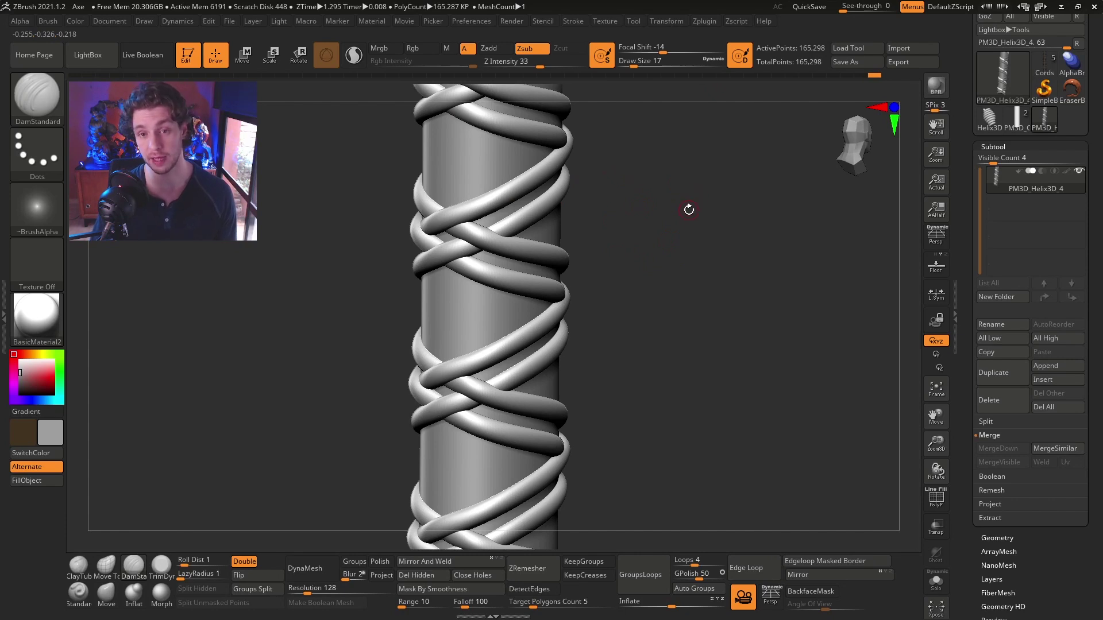
pyautogui.moveTo(725, 173); pyautogui.dragTo(743, 164)
# Lower the grip to its lowest subdivision level and unwrap it in UV Master with Symmetry and Polygroups enabled
pyautogui.click(704, 25)
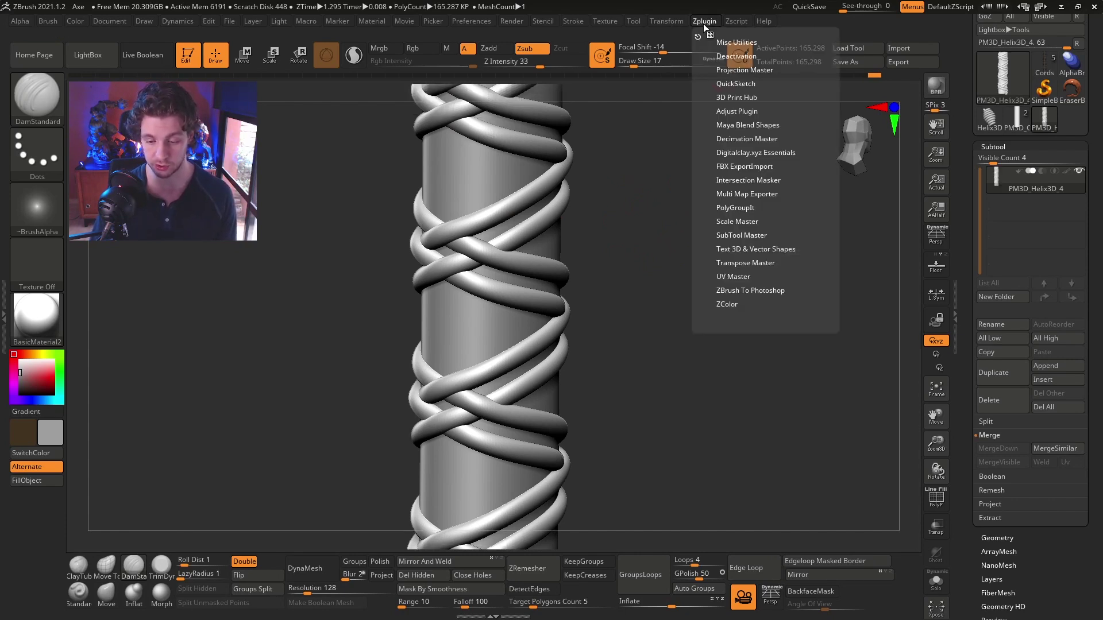
pyautogui.click(738, 276)
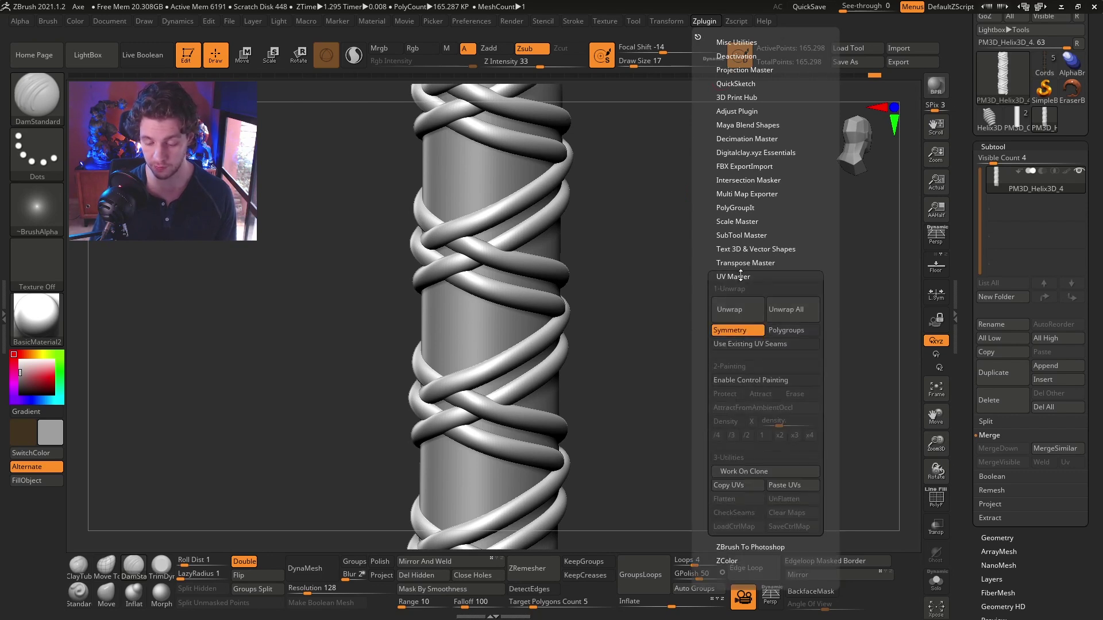
pyautogui.click(744, 316)
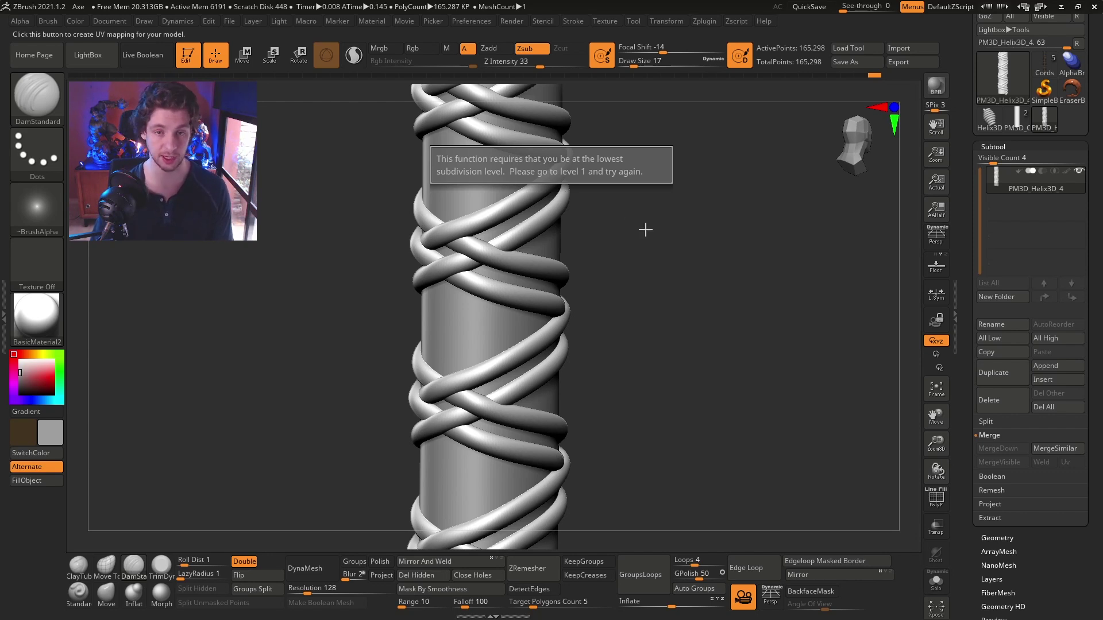
pyautogui.hotkey('shift', 'd')
pyautogui.hotkey('shift', 'd')
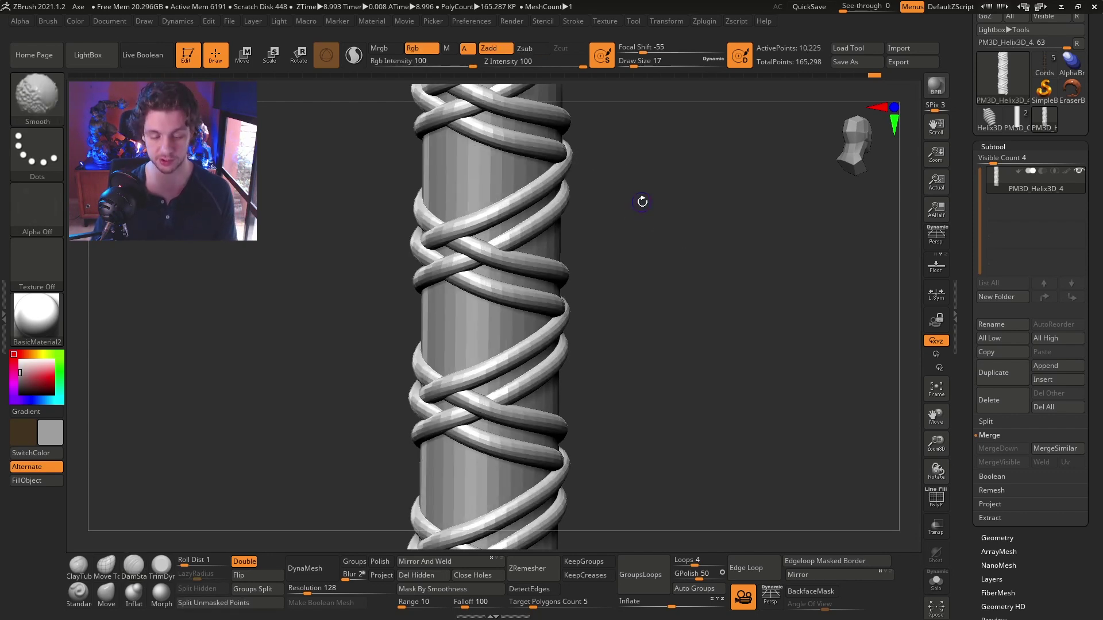
pyautogui.click(705, 21)
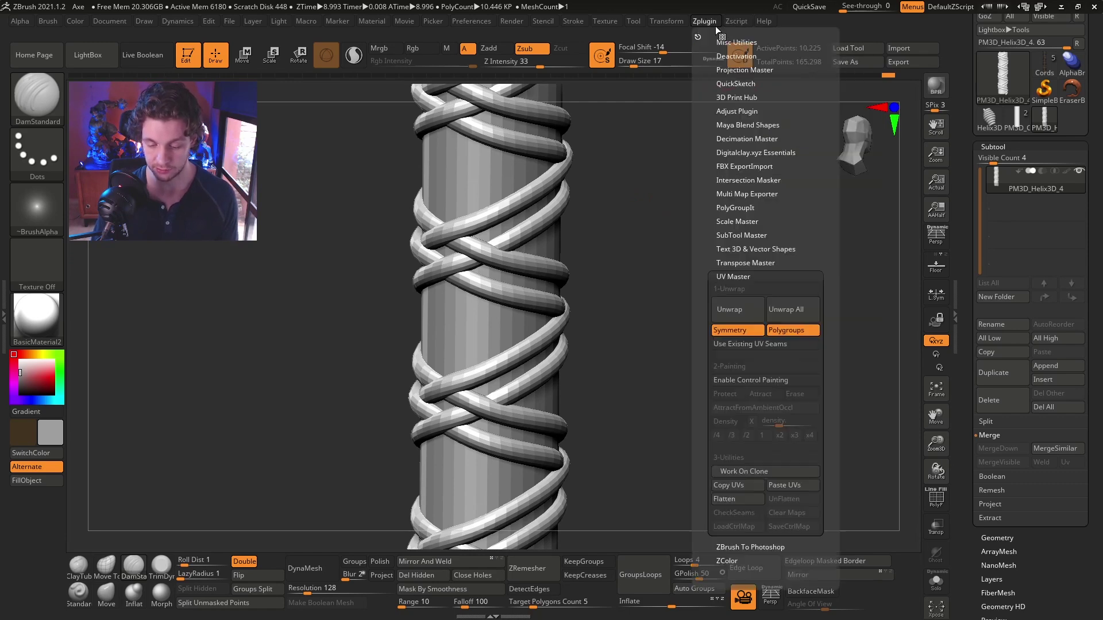
pyautogui.click(746, 308)
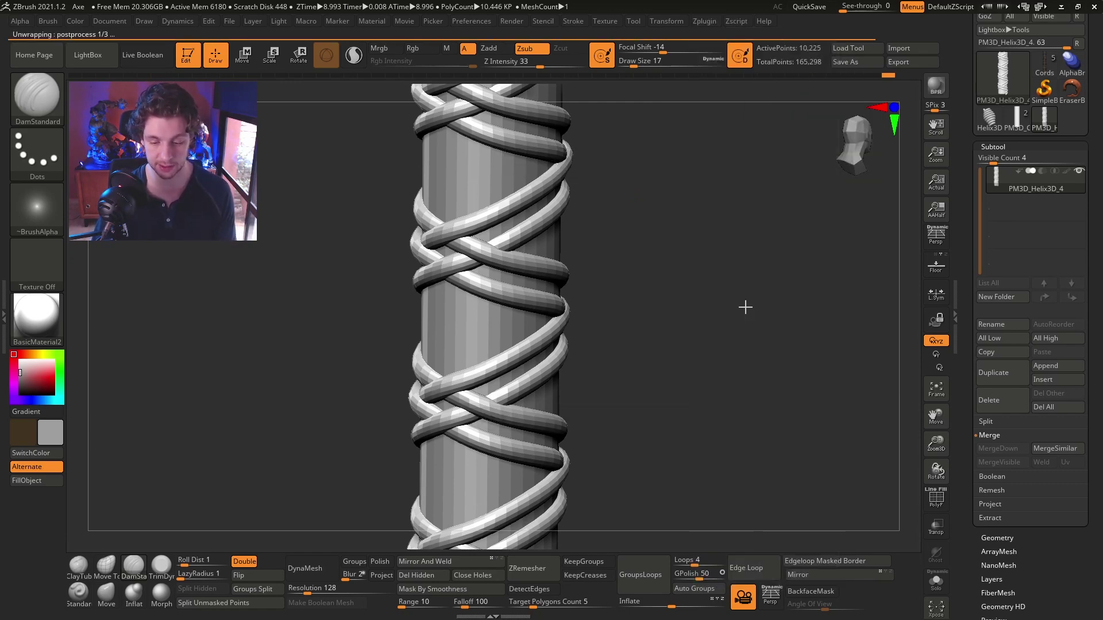
pyautogui.click(709, 23)
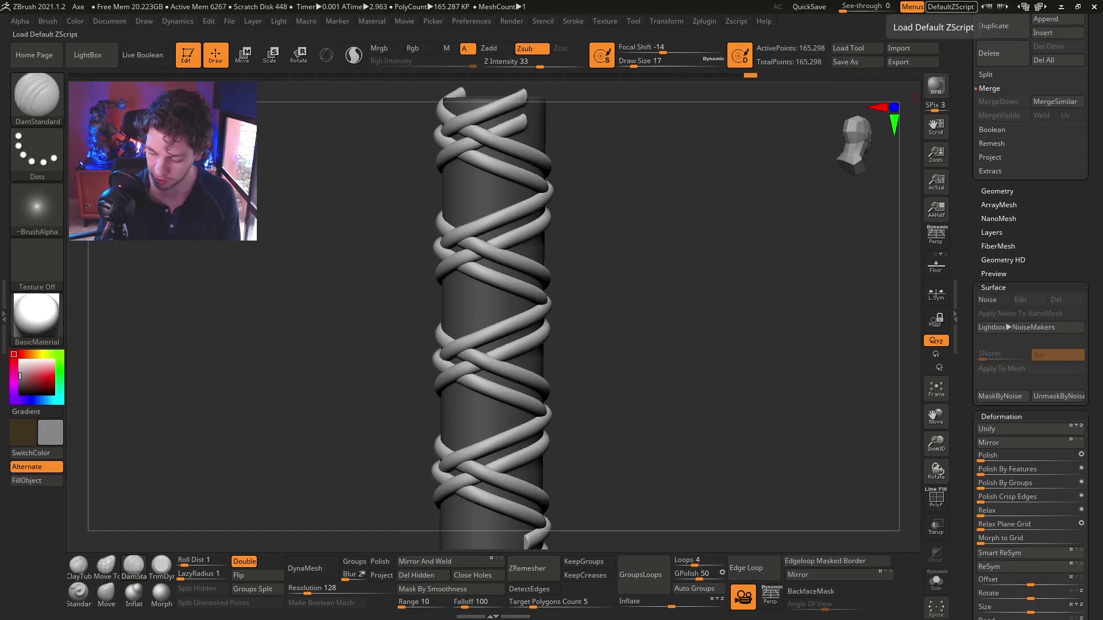
# Start a UV-based surface noise on the cords, set ColorBlend to 0 and load the basket-weave alpha
pyautogui.scroll(-2, 1063, 222)
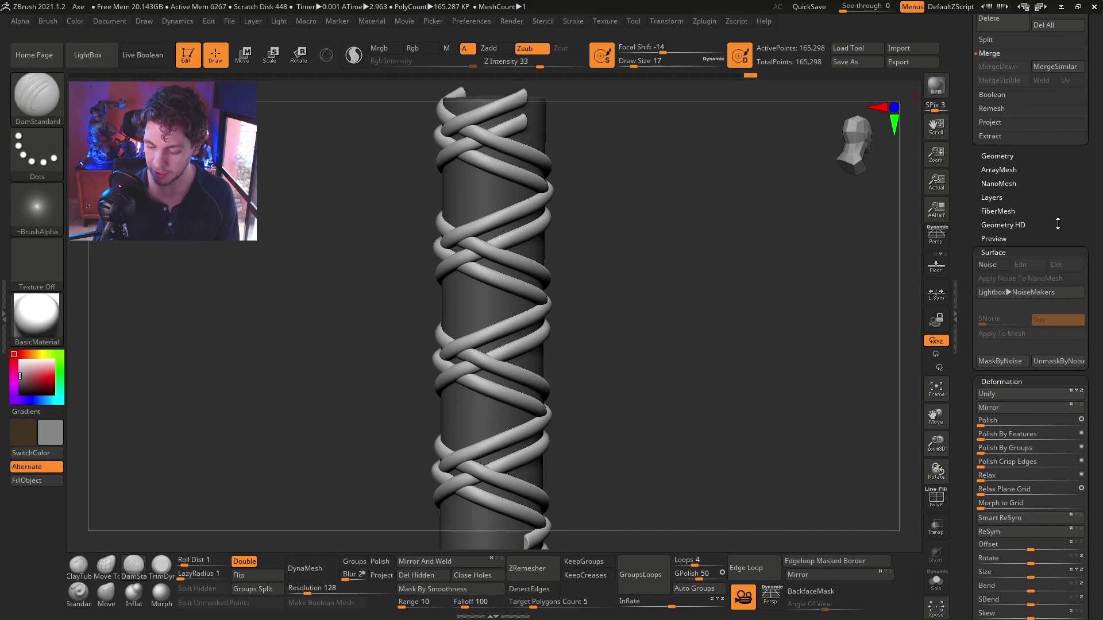
pyautogui.click(997, 264)
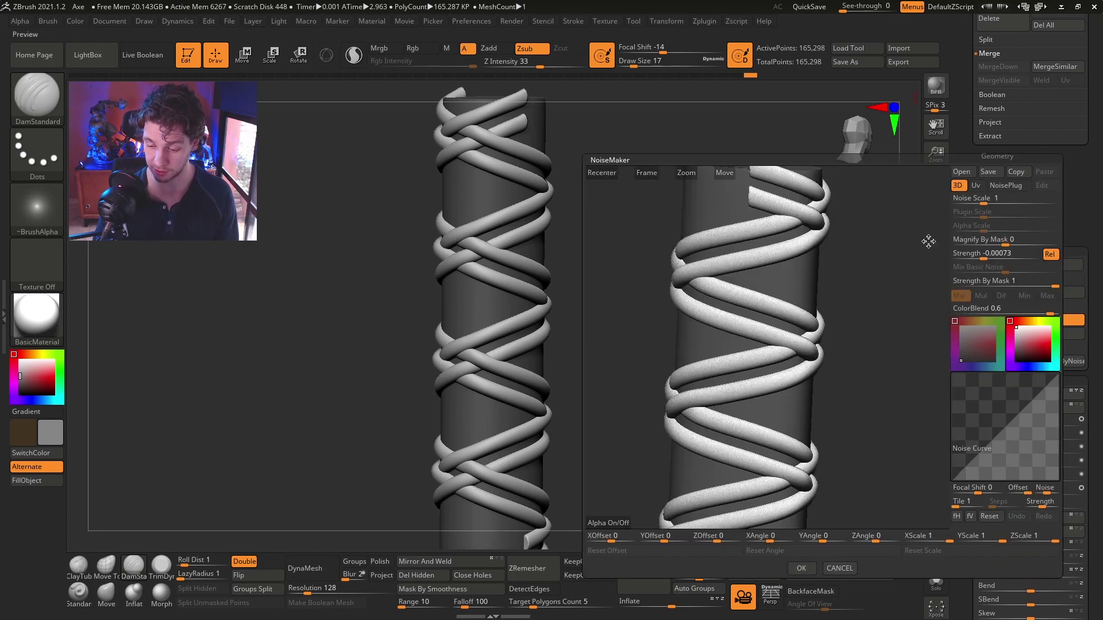
pyautogui.click(976, 186)
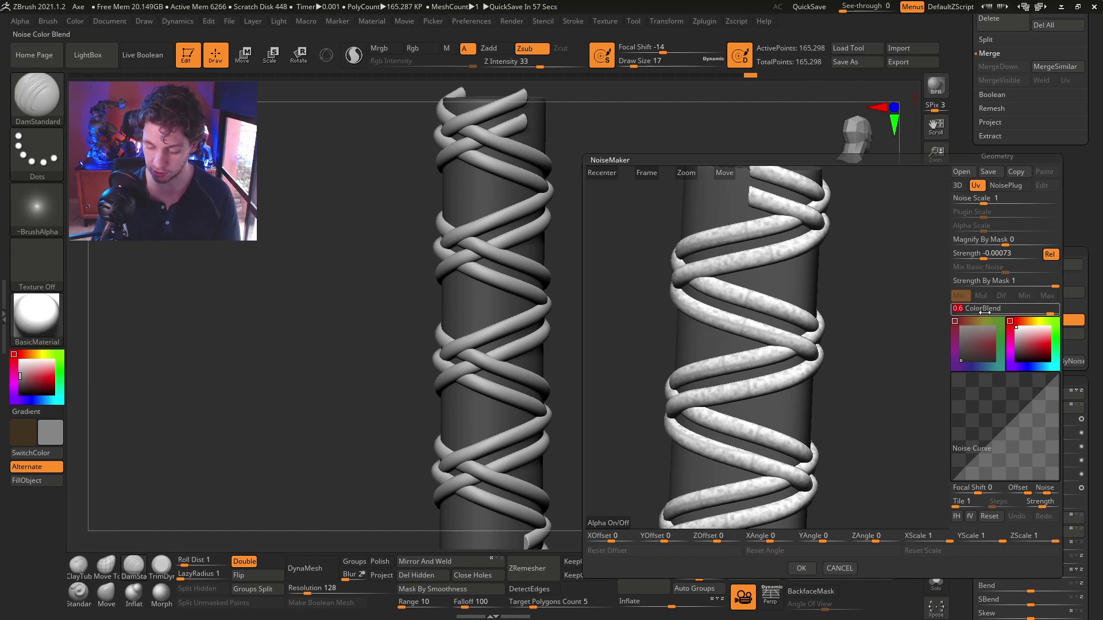
pyautogui.press('Return')
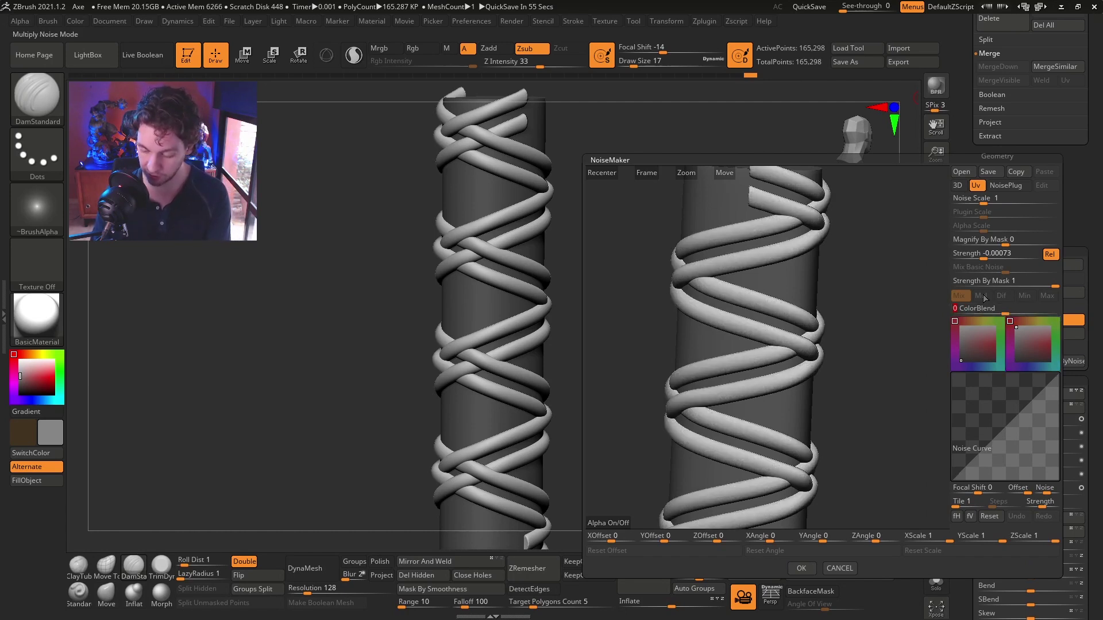
pyautogui.click(603, 524)
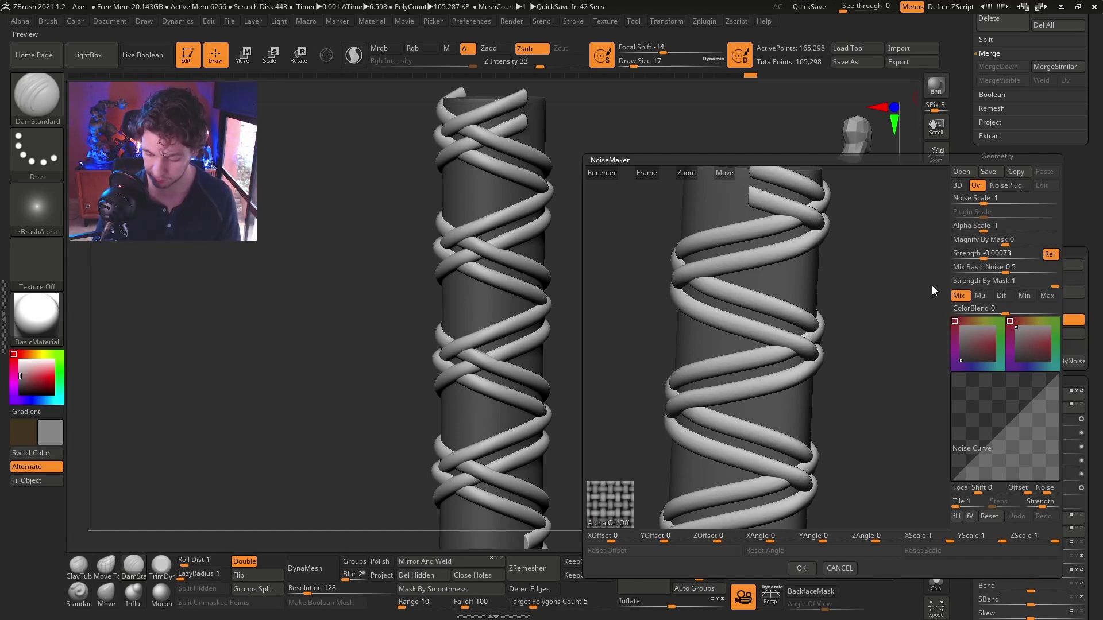
# Set Mix Basic Noise to 0, Alpha Scale to 0.01311 and Strength to -0.37009, and accept the weave noise
pyautogui.click(988, 257)
pyautogui.moveTo(987, 258); pyautogui.dragTo(970, 258)
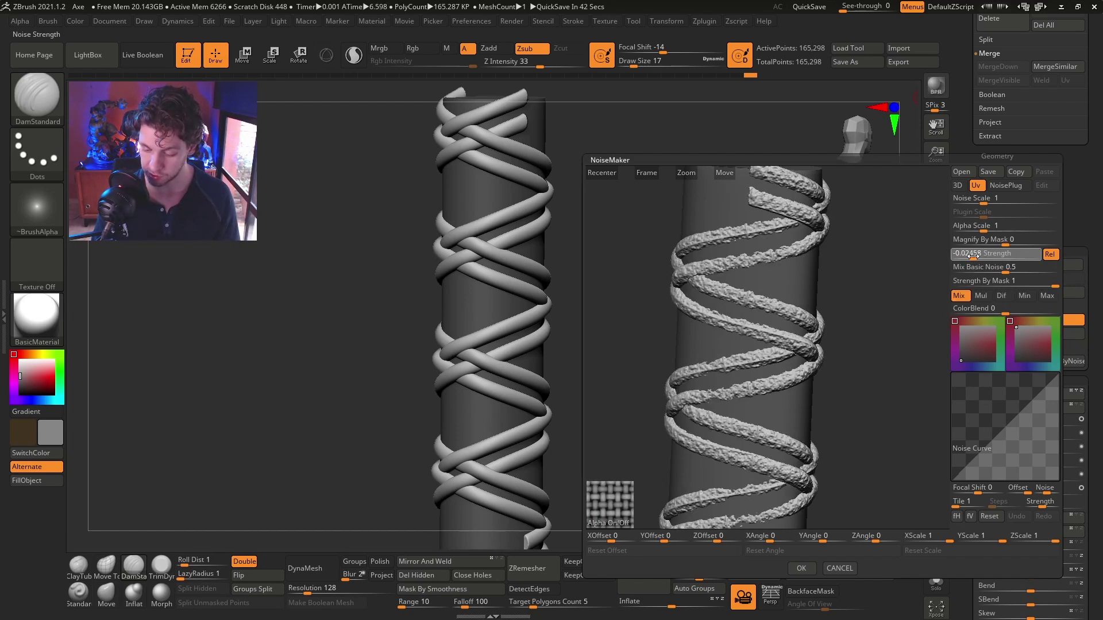
pyautogui.click(973, 256)
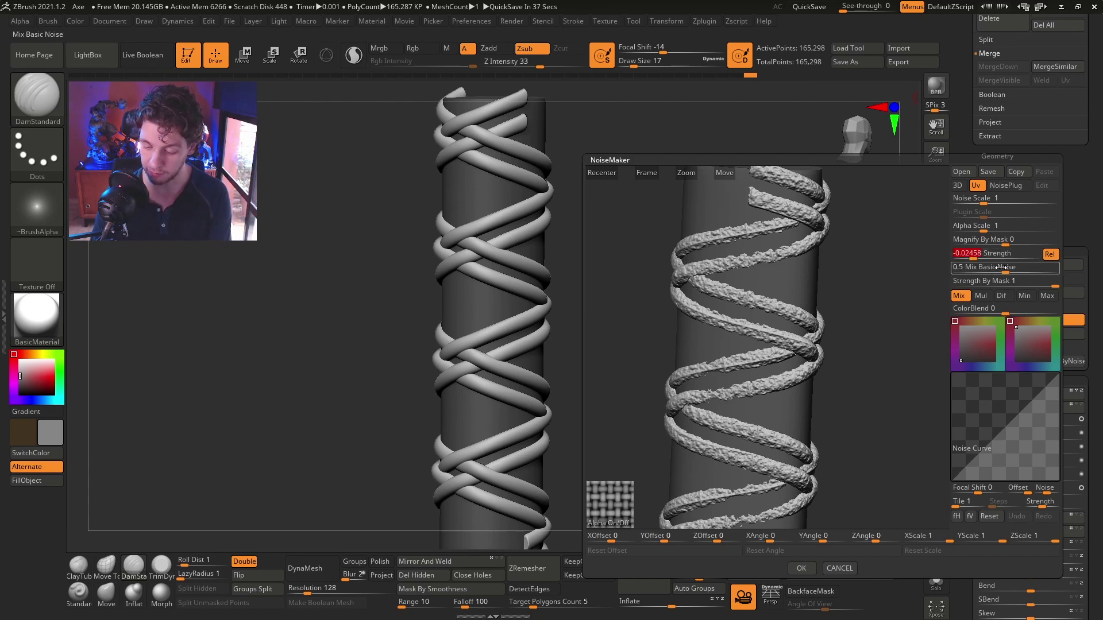
pyautogui.moveTo(1000, 268); pyautogui.dragTo(954, 268)
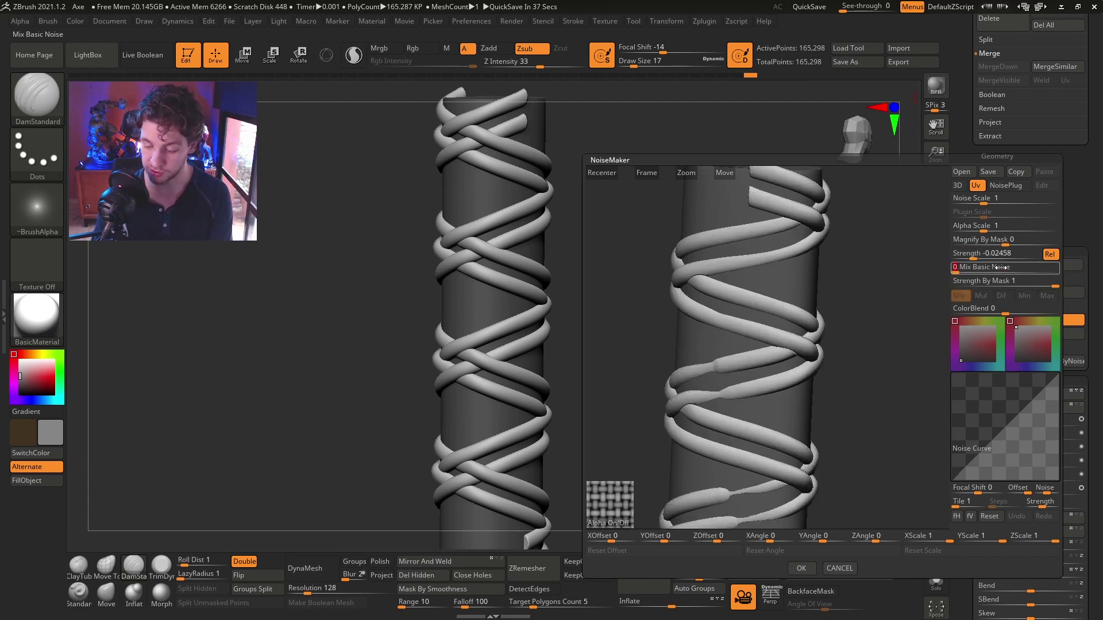
pyautogui.click(970, 226)
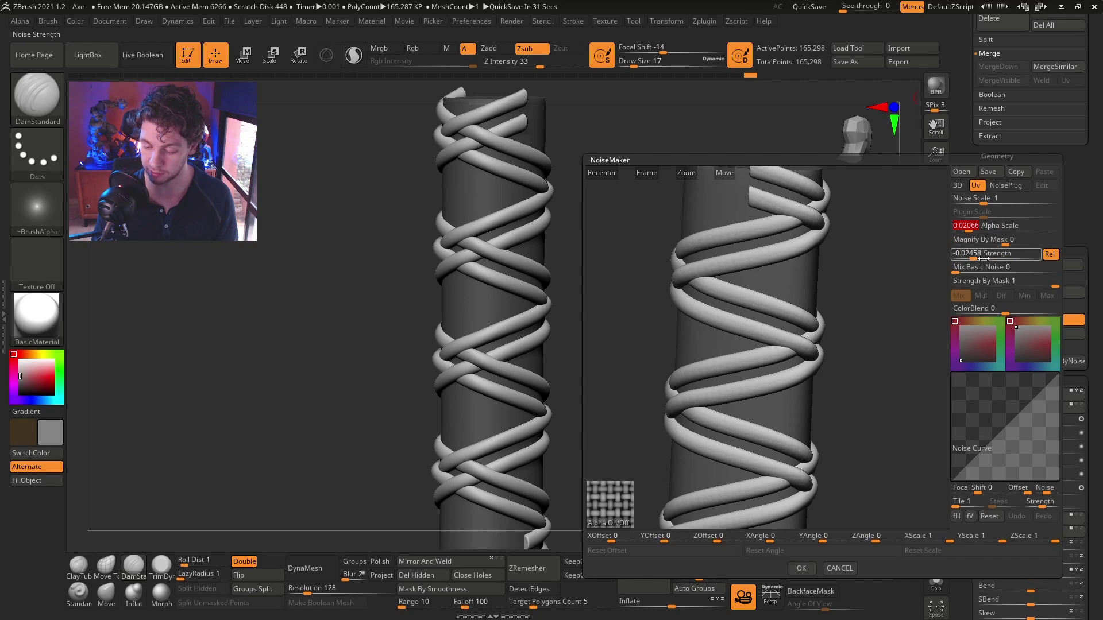
pyautogui.moveTo(977, 258); pyautogui.dragTo(968, 230)
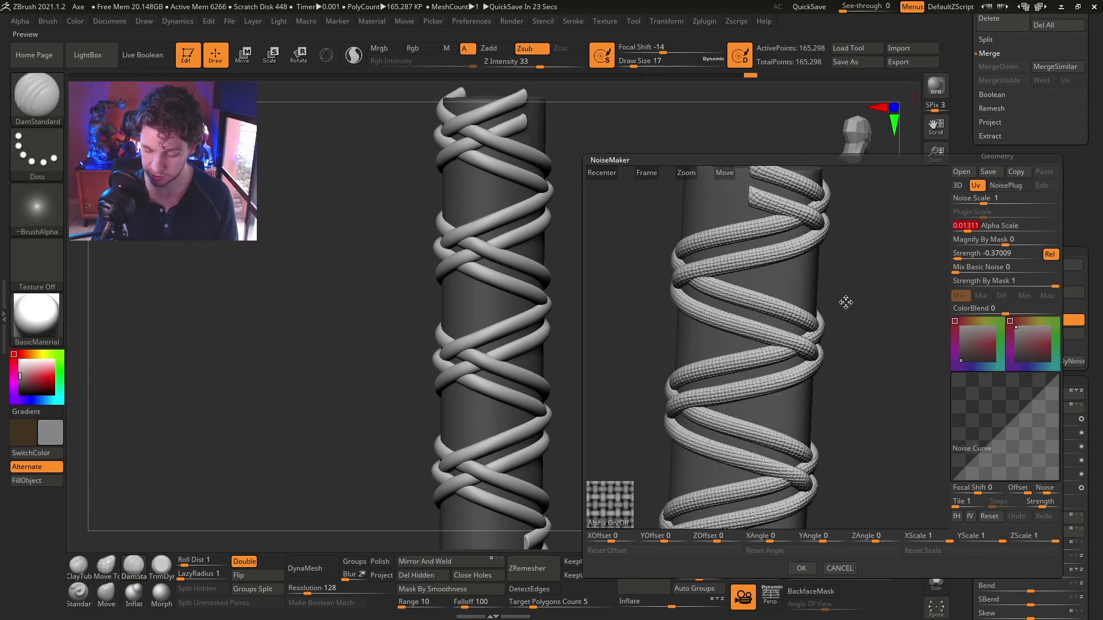
pyautogui.moveTo(817, 320); pyautogui.dragTo(734, 291)
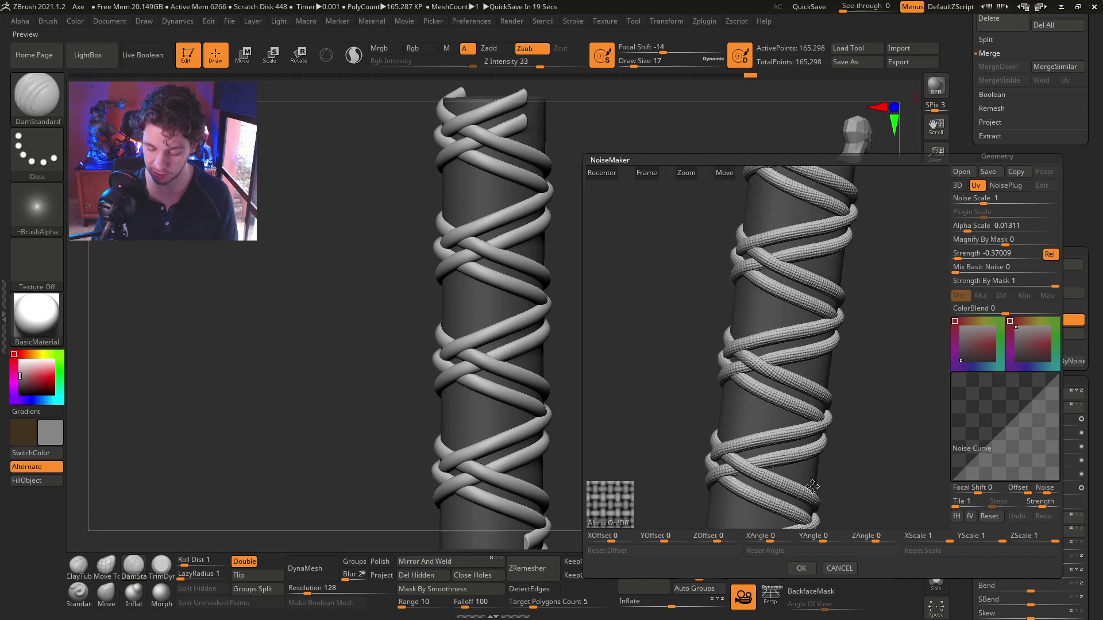
pyautogui.click(802, 569)
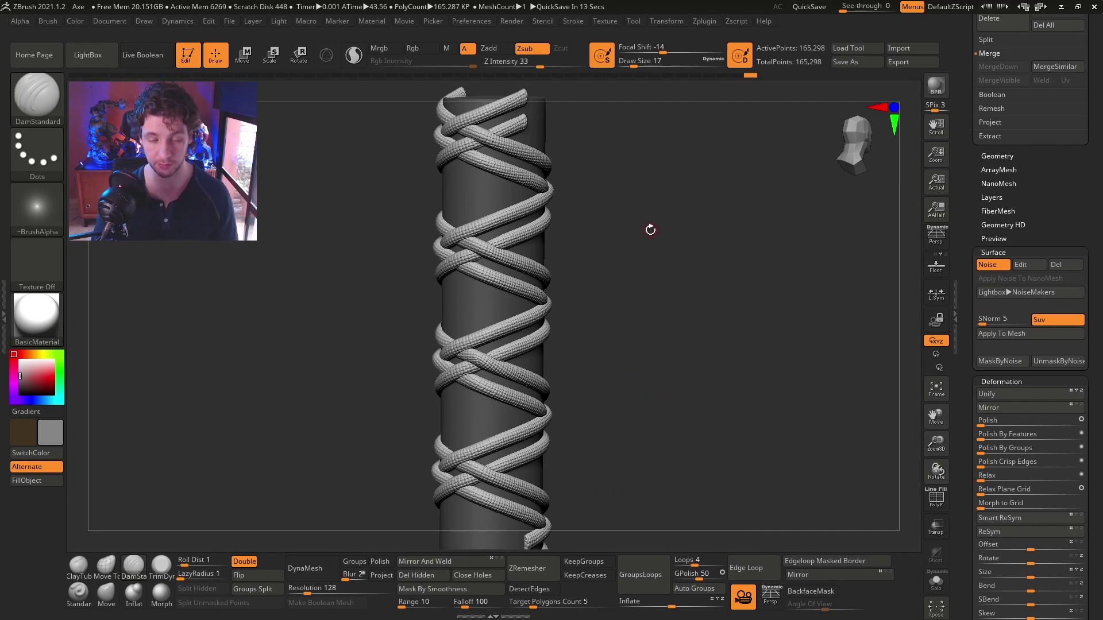
# Add a new recording layer to the subdivided grip and bring the weave noise onto the cords
pyautogui.click(991, 198)
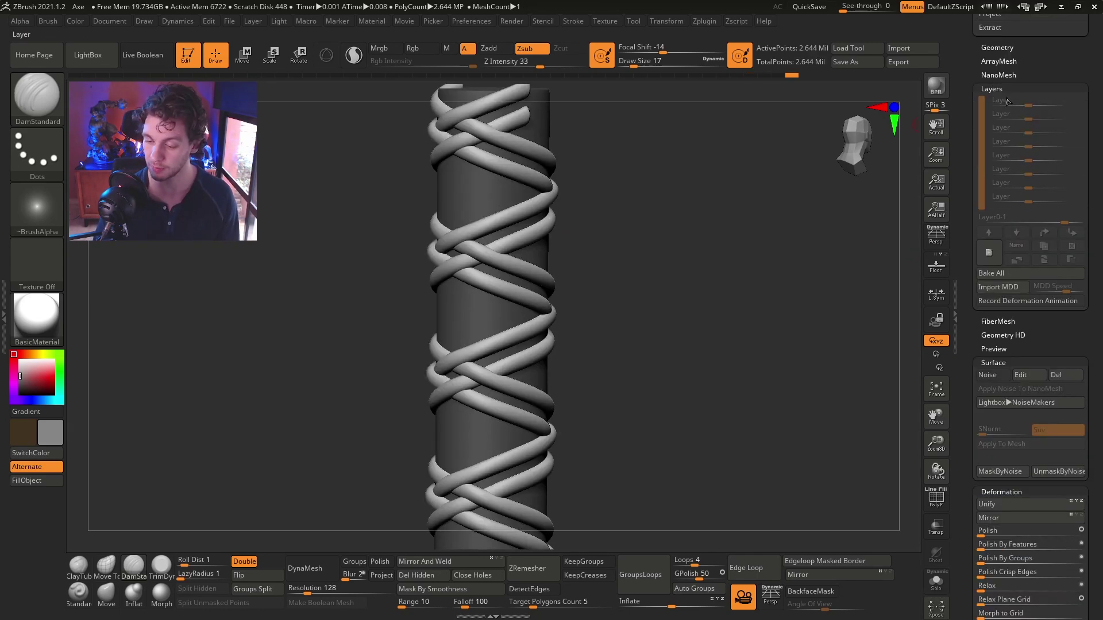
pyautogui.click(988, 252)
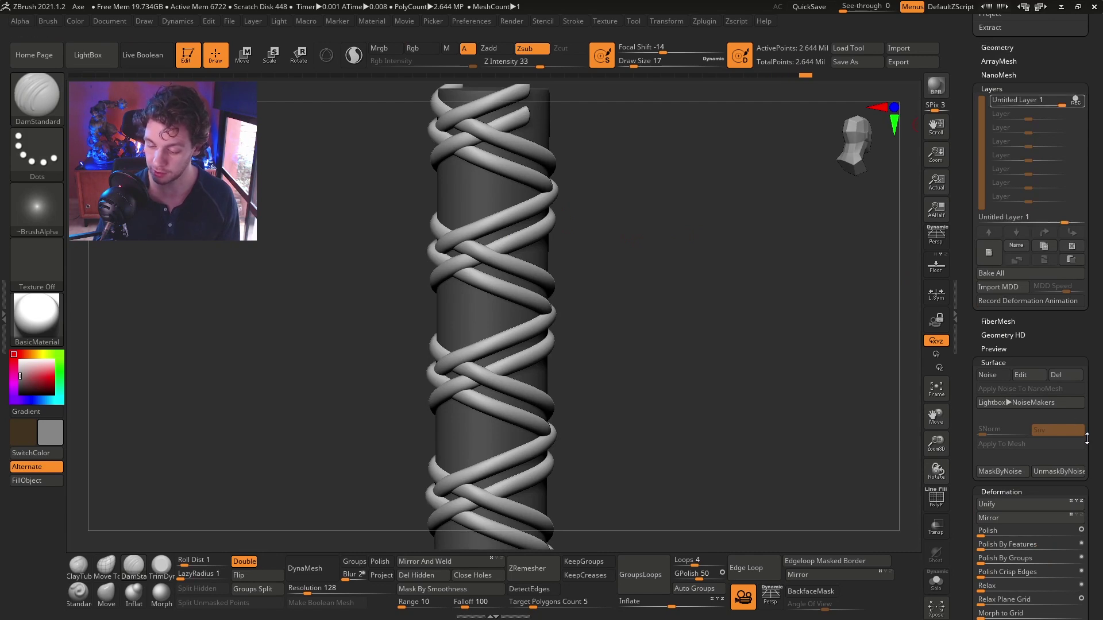
pyautogui.click(995, 375)
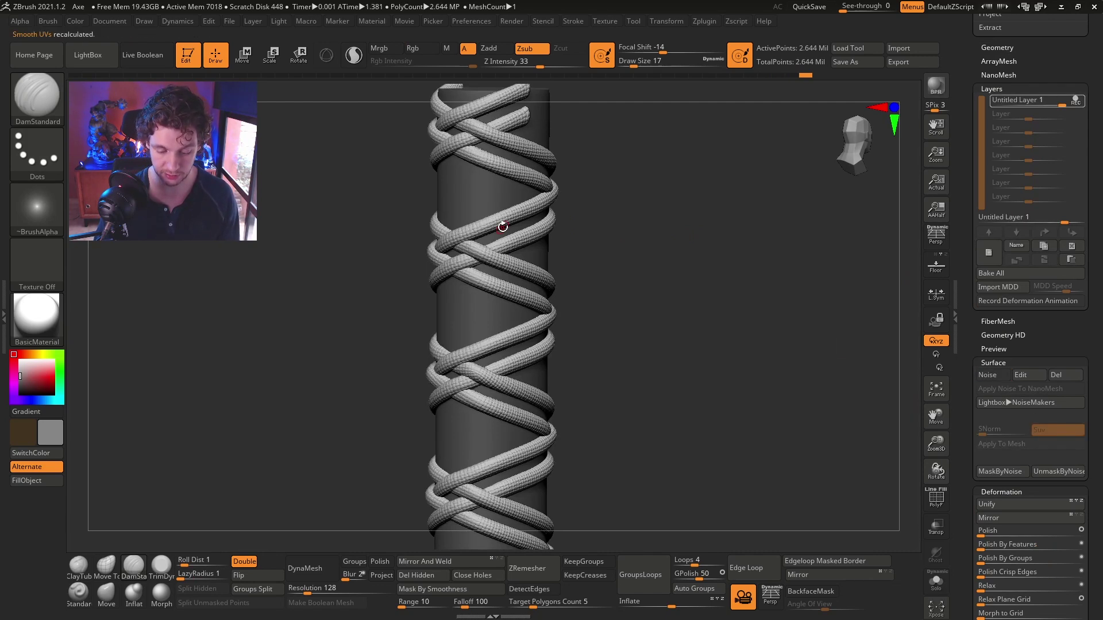
pyautogui.keyDown('alt'); pyautogui.moveTo(626, 214); pyautogui.dragTo(640, 265); pyautogui.keyUp('alt')
pyautogui.keyDown('alt'); pyautogui.moveTo(735, 287); pyautogui.dragTo(744, 247); pyautogui.keyUp('alt')
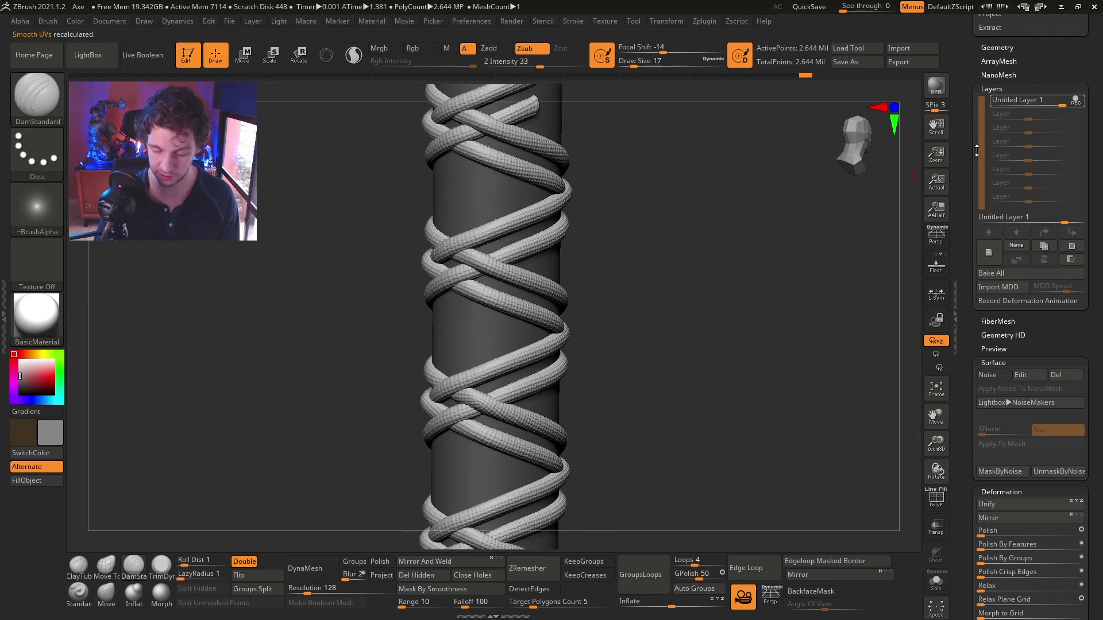
# Stop recording on the new layer and rename it Texture
pyautogui.click(1077, 102)
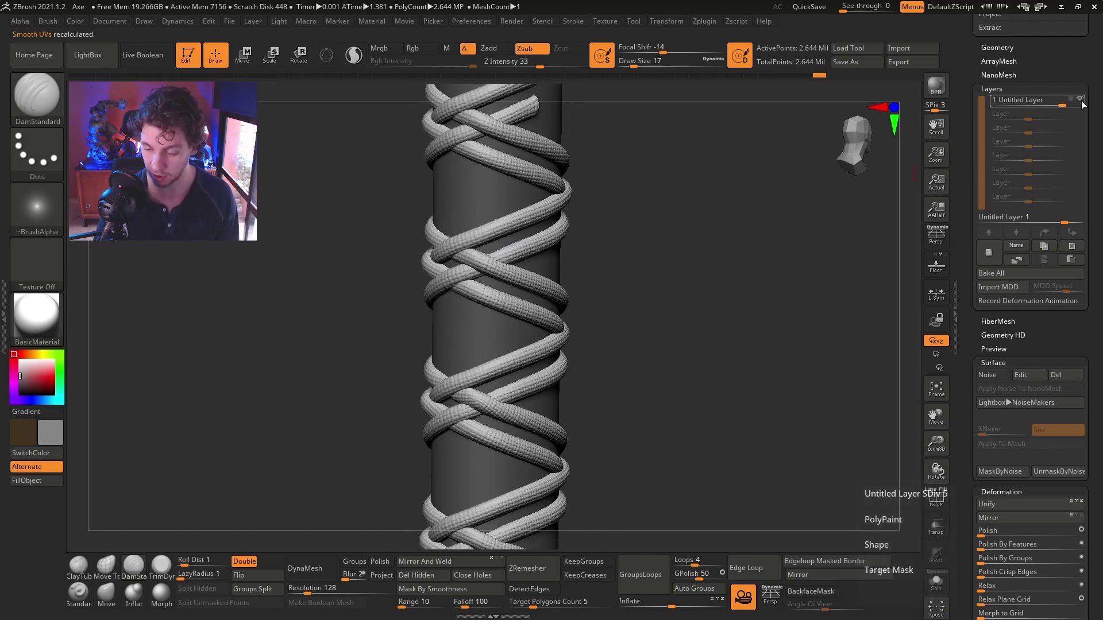
pyautogui.click(1020, 244)
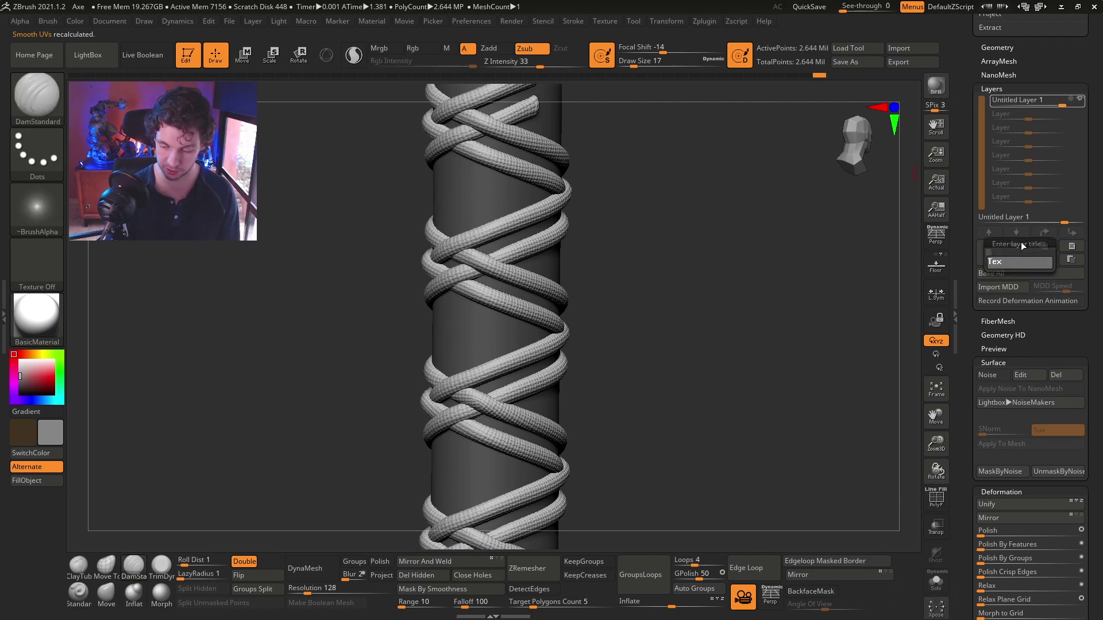
pyautogui.write('Texture')
pyautogui.press('Return')
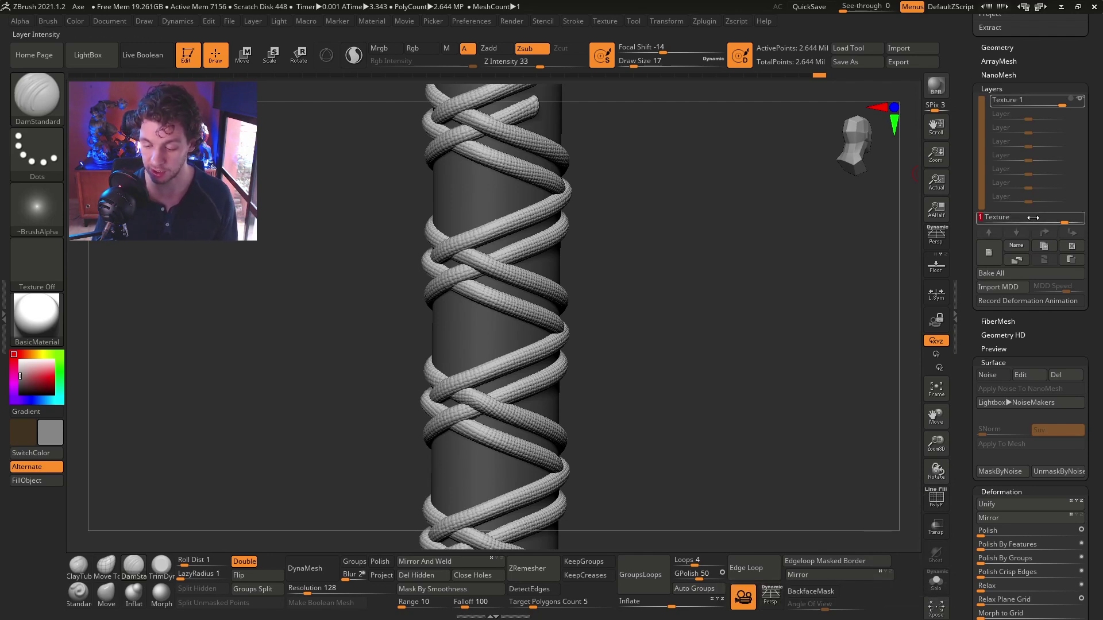
# Set the Texture layer's intensity to 2, check the cords, and inspect the wrapped grip on the finished axe
pyautogui.click(1033, 218)
pyautogui.write('2')
pyautogui.press('Return')
pyautogui.moveTo(645, 285); pyautogui.dragTo(695, 301)
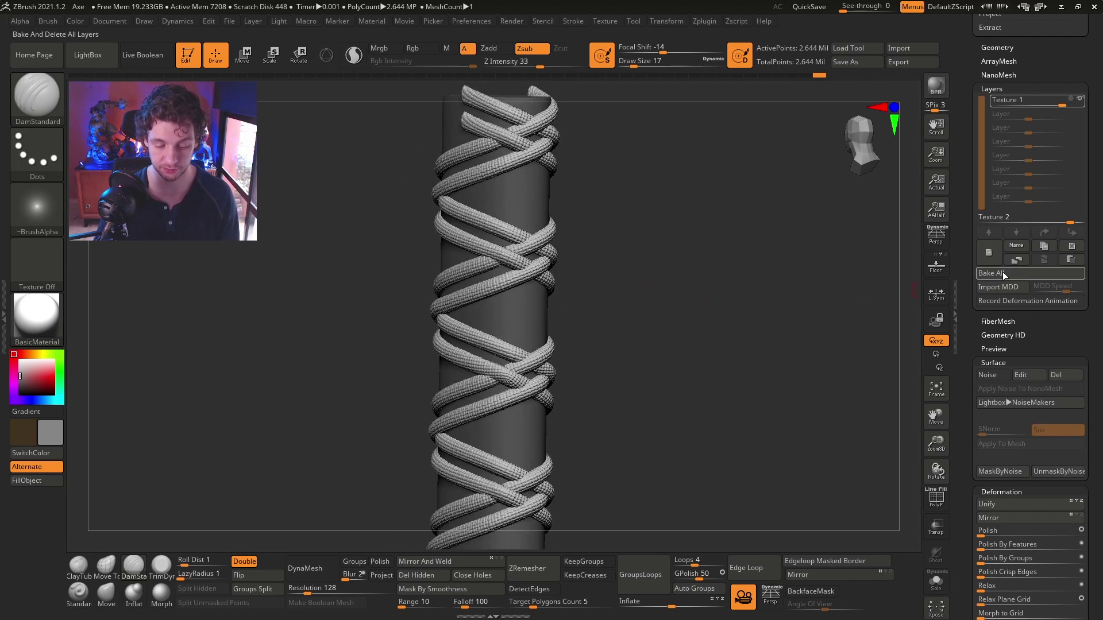
pyautogui.click(1004, 218)
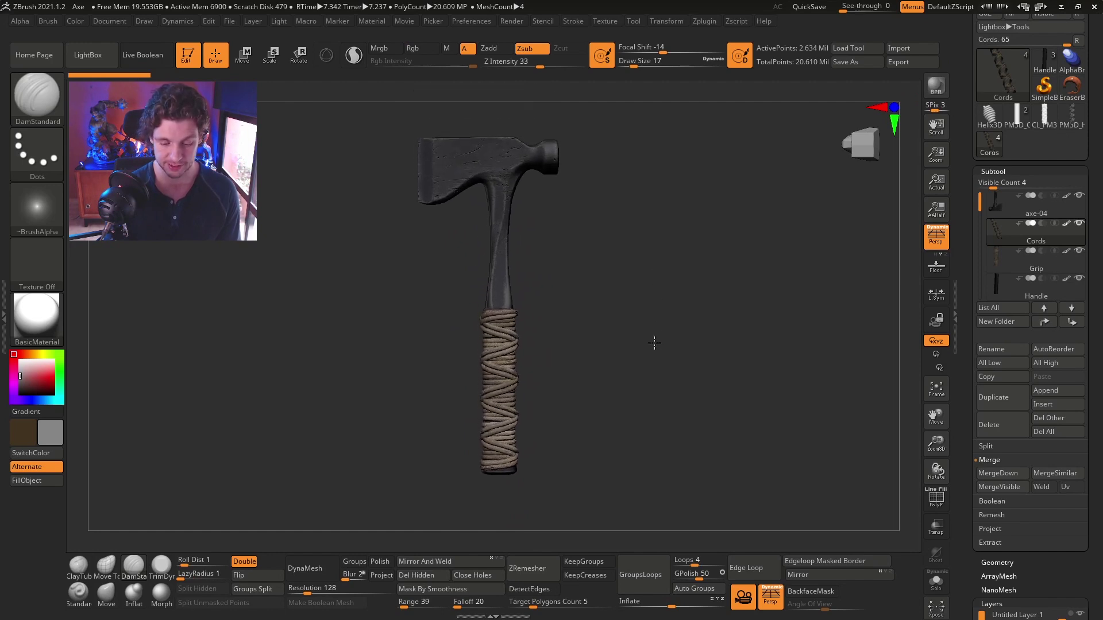
pyautogui.moveTo(661, 364); pyautogui.dragTo(653, 371)
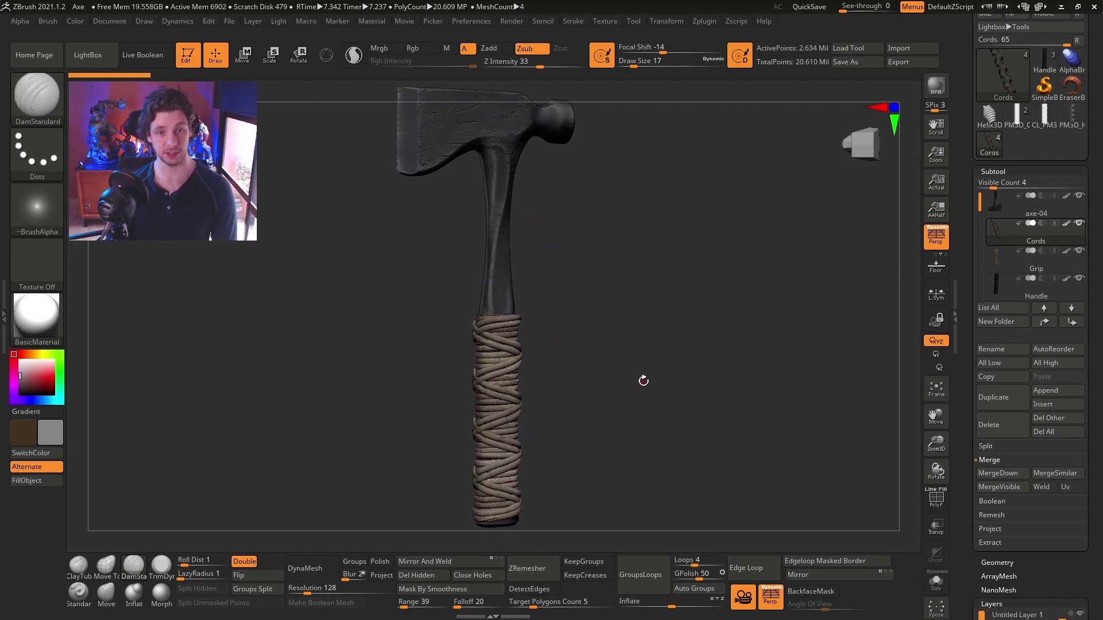